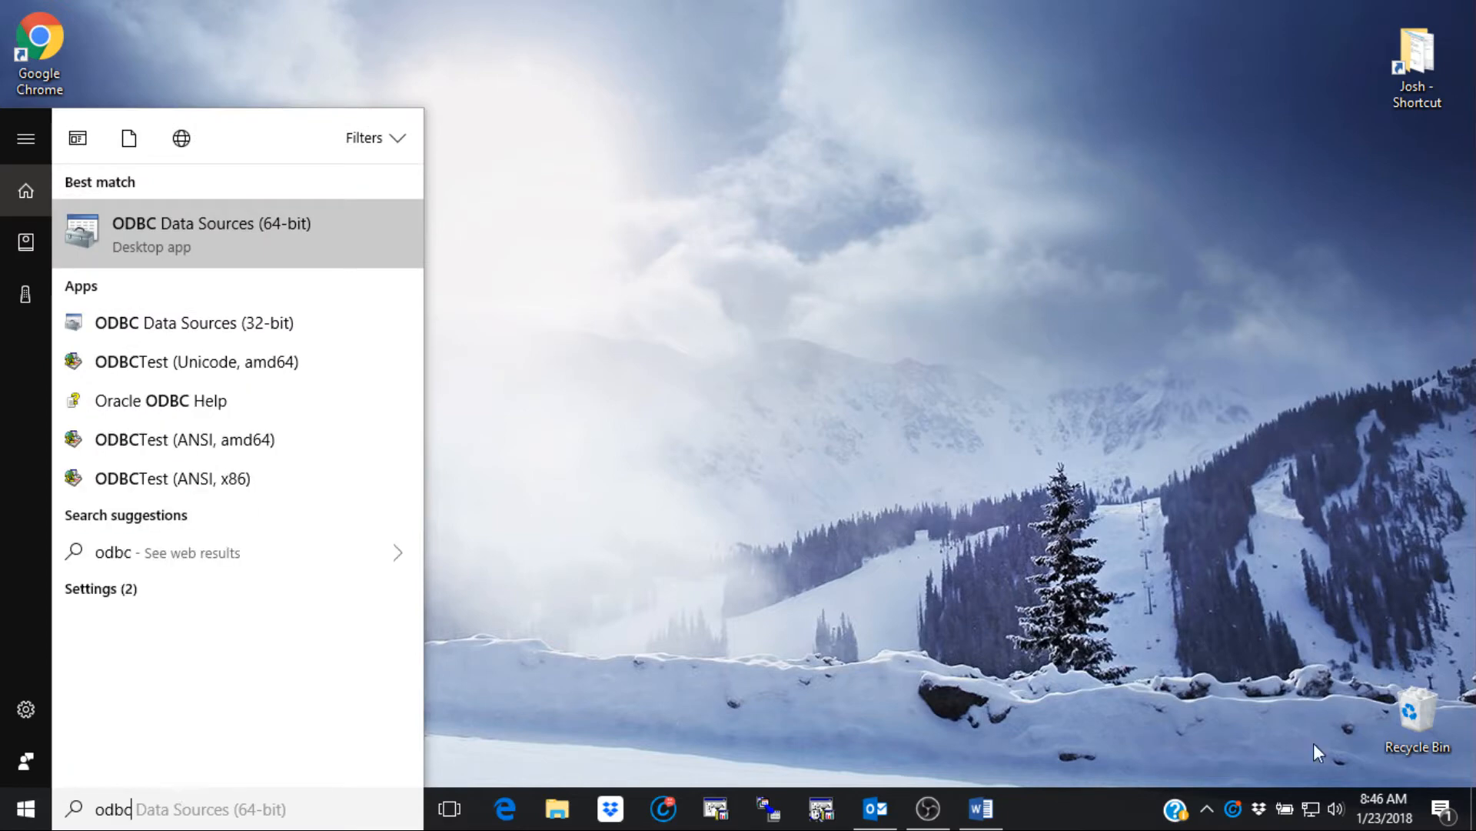
- Open the 64-bit ODBC Data Source Administrator and show its System DSN list
left_click(297, 243)
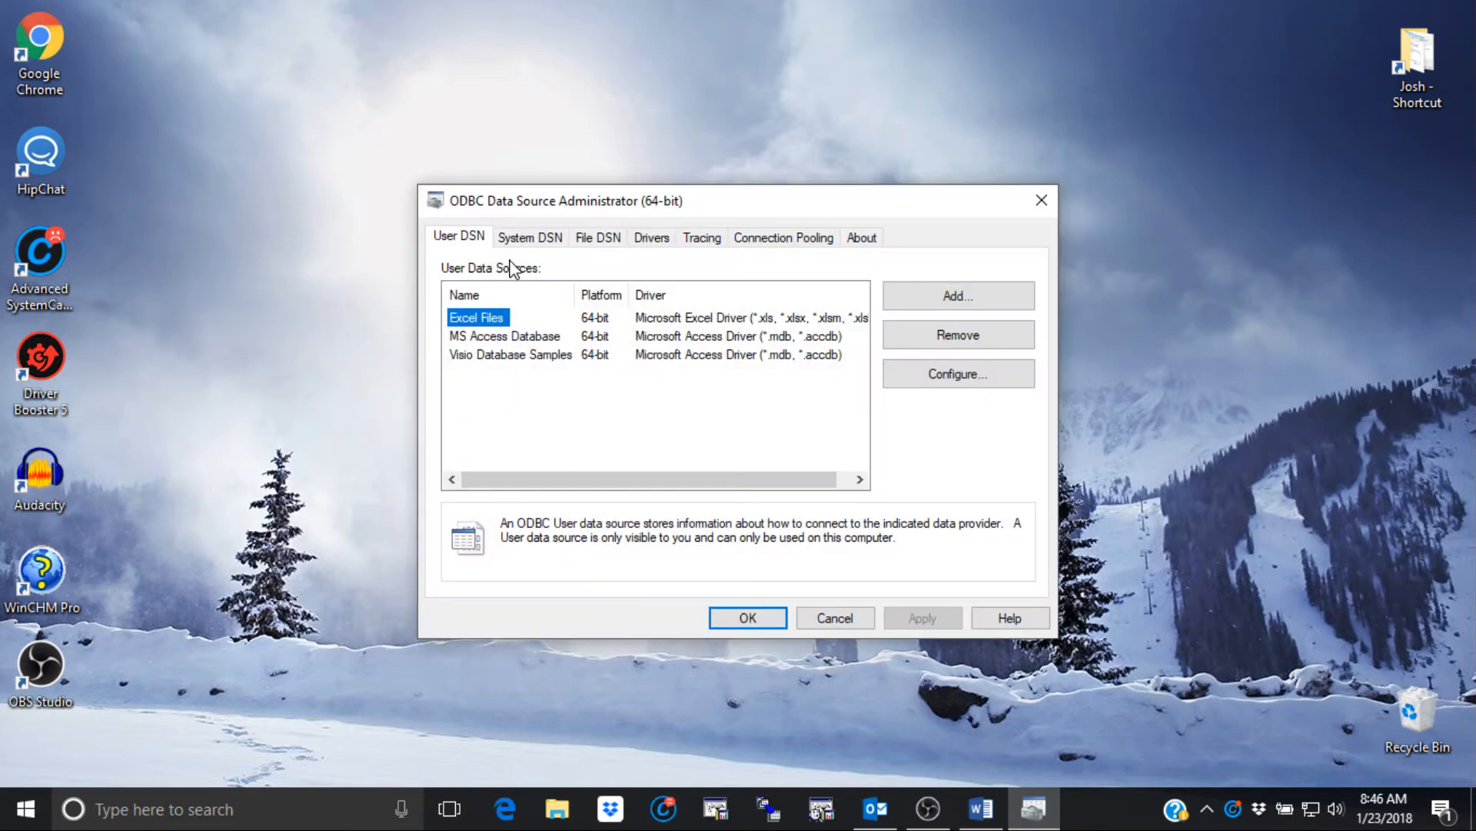
left_click(531, 237)
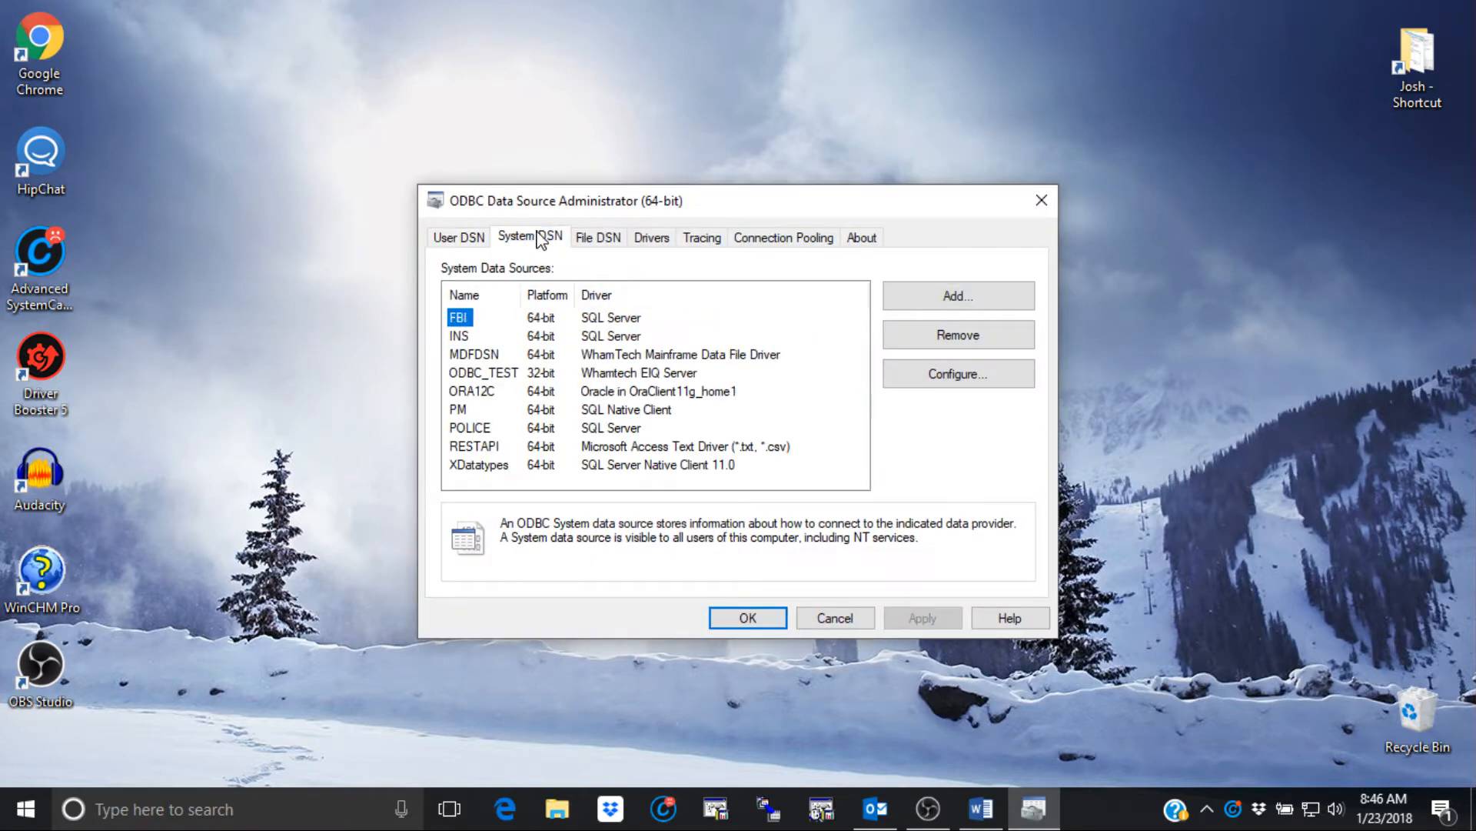
- Add a SQL Server Native Client 11.0 data source named WORKS for server Jsh
left_click(959, 299)
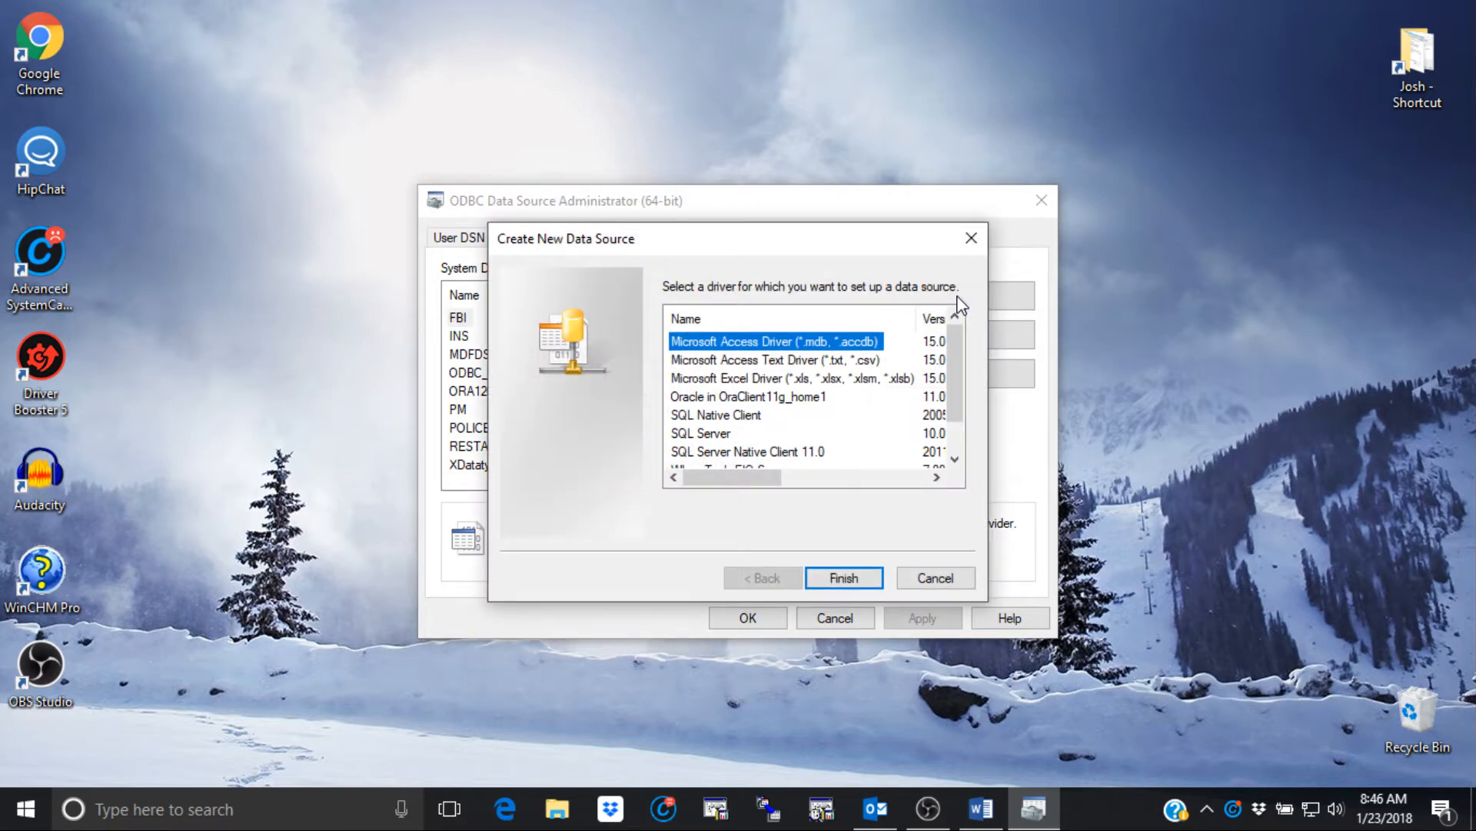
left_click(769, 452)
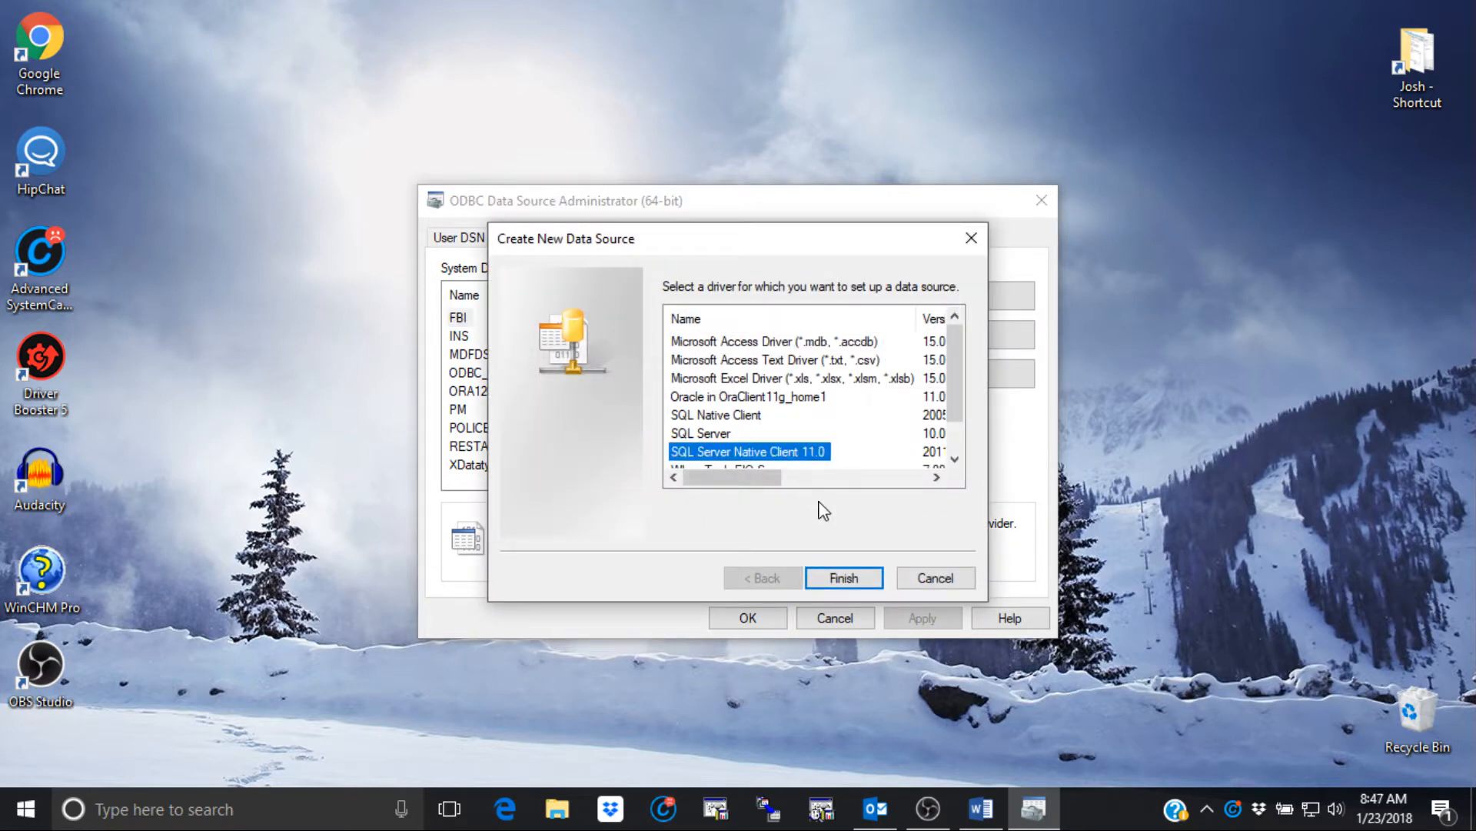
left_click(843, 578)
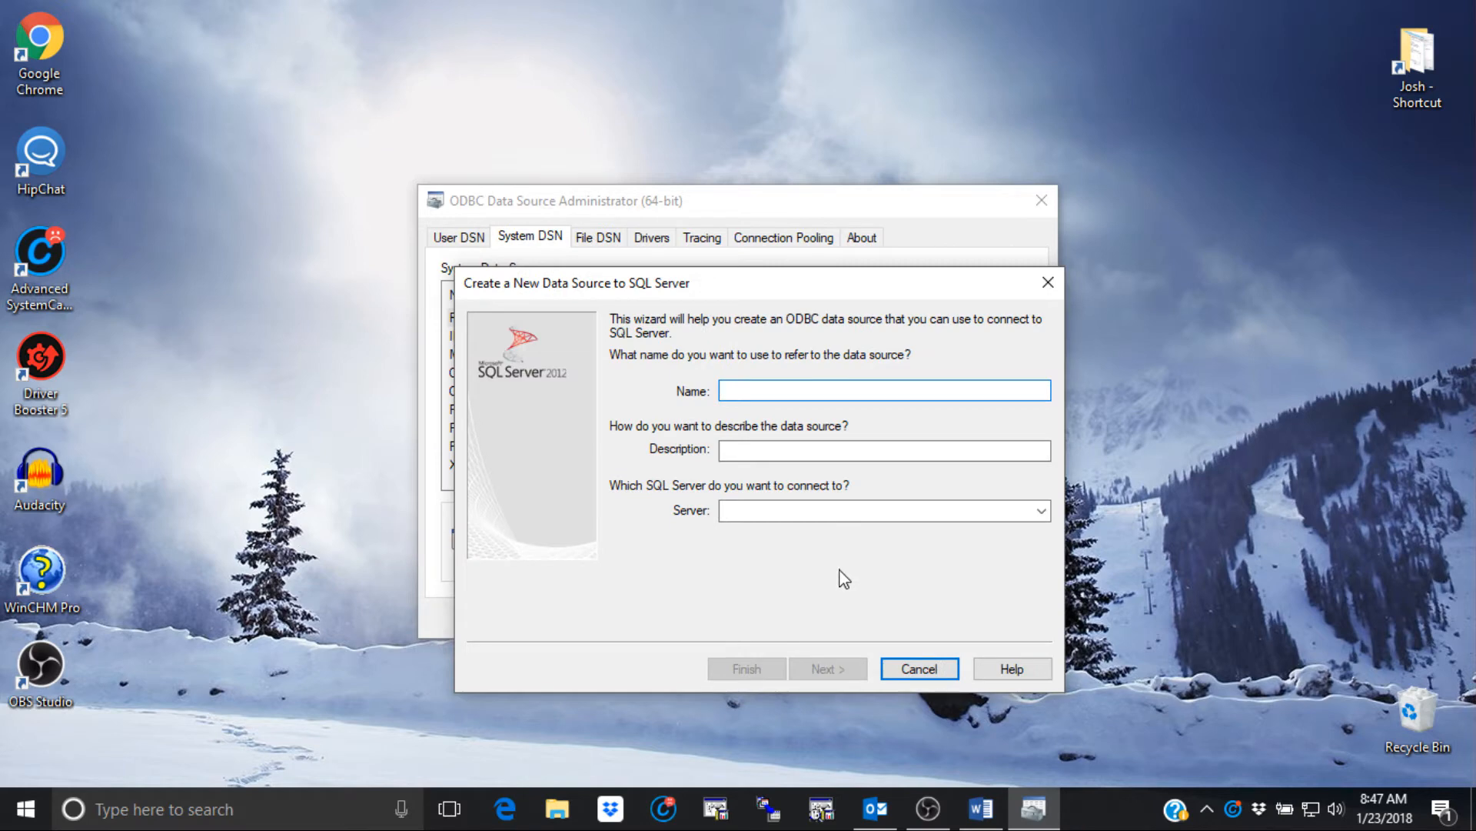
type("WORKS")
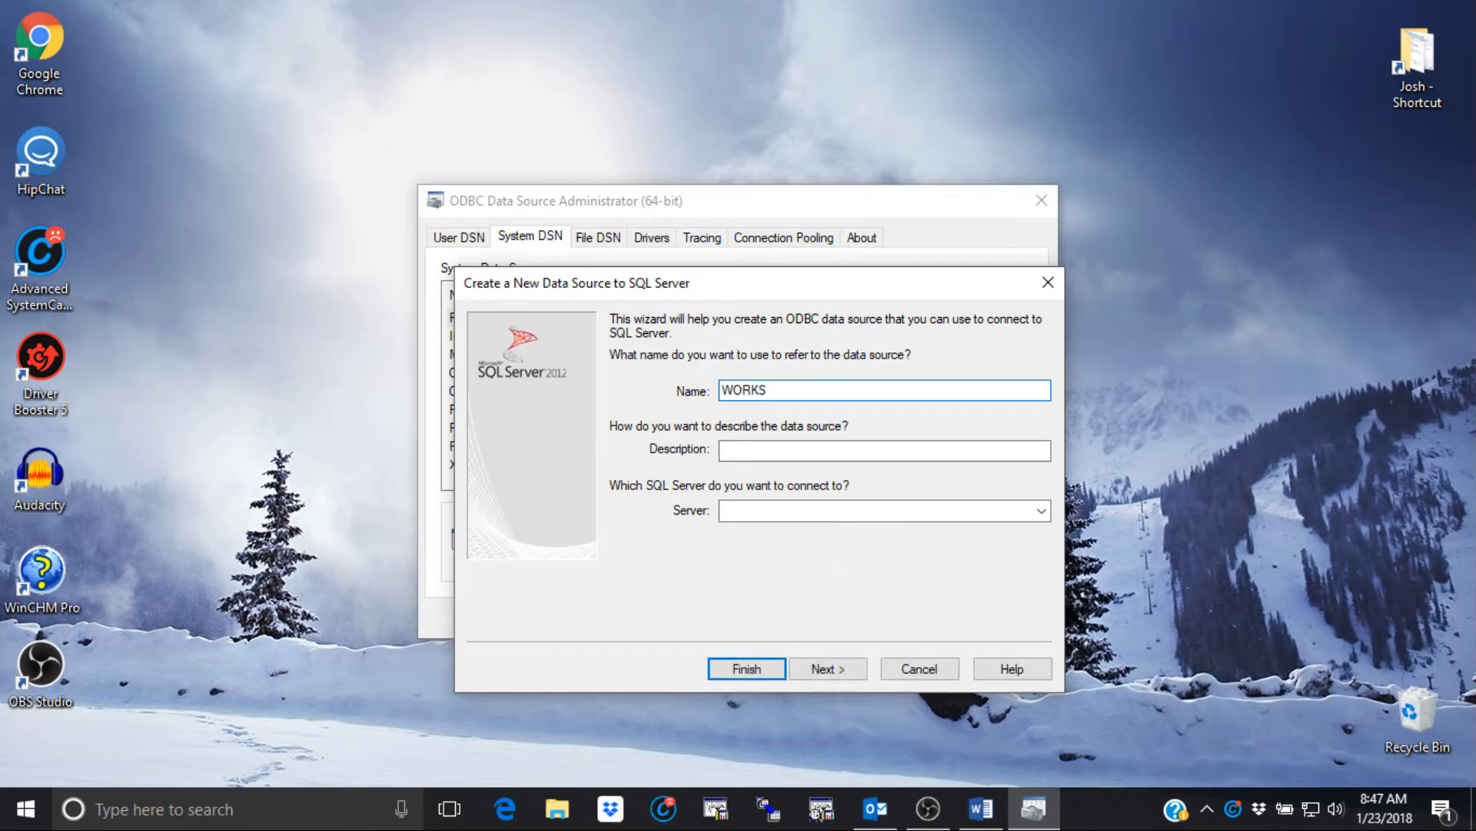
left_click(744, 513)
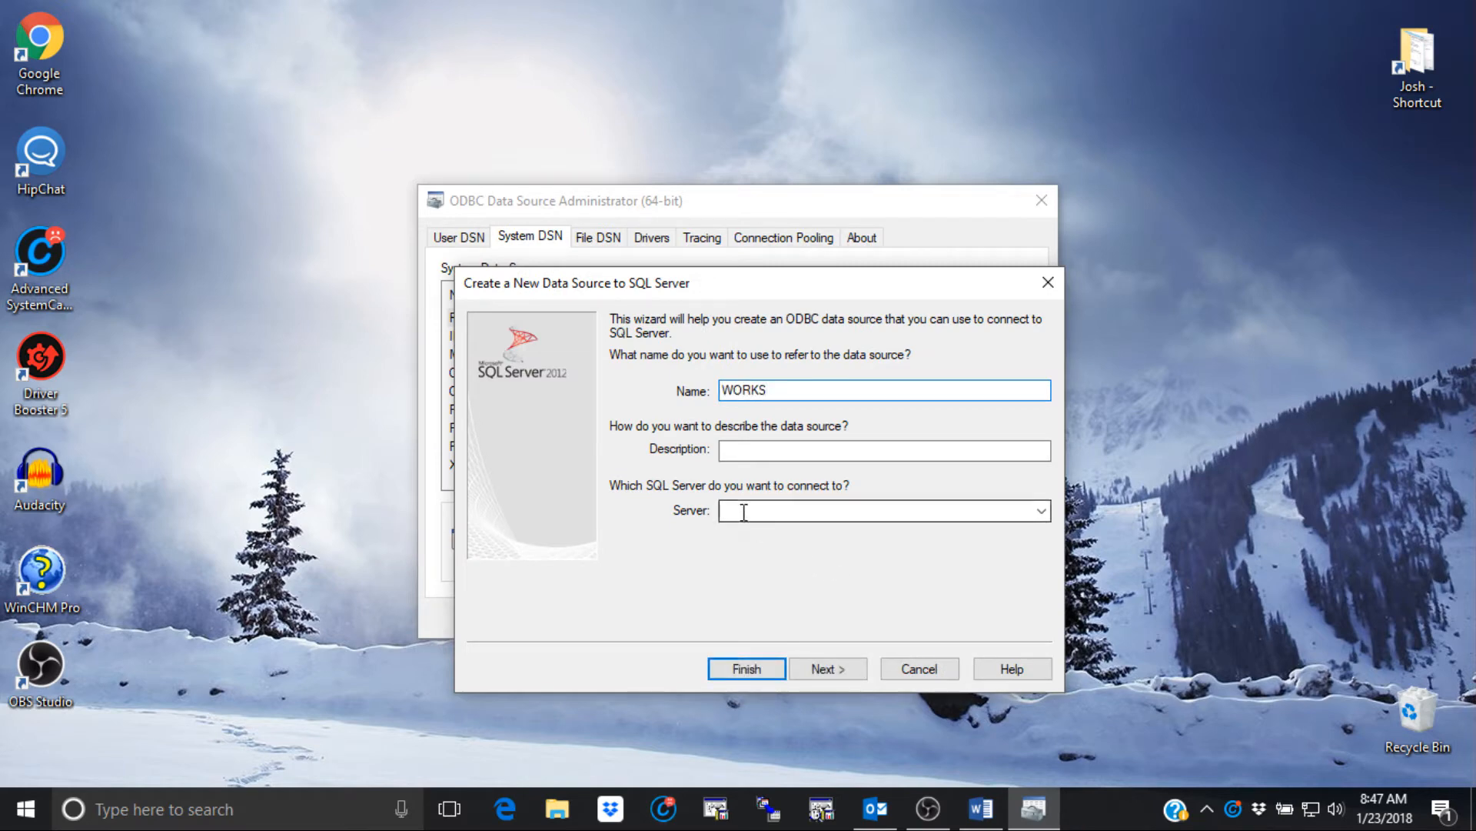
type("J")
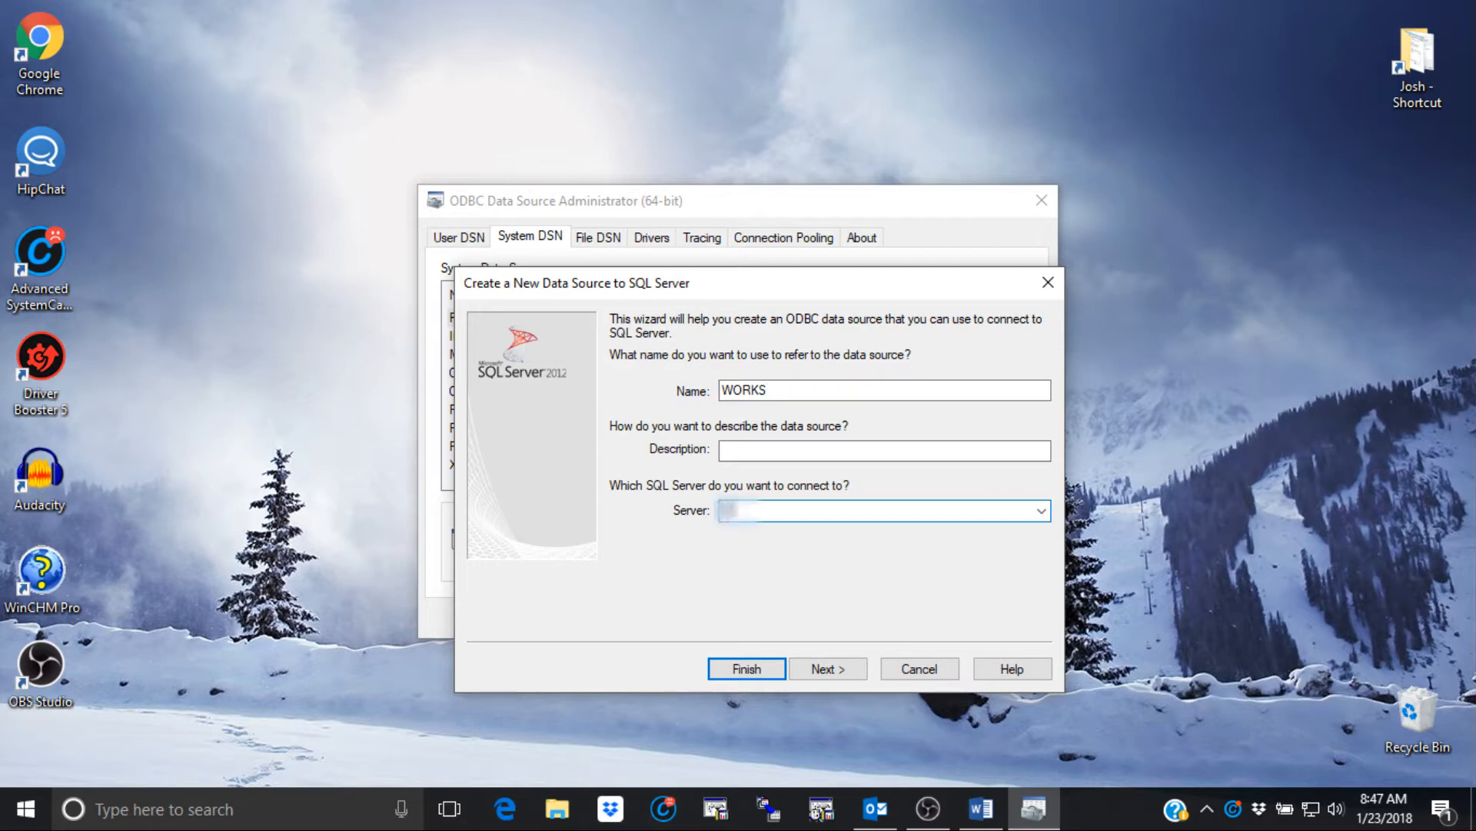
type("sh")
left_click(819, 670)
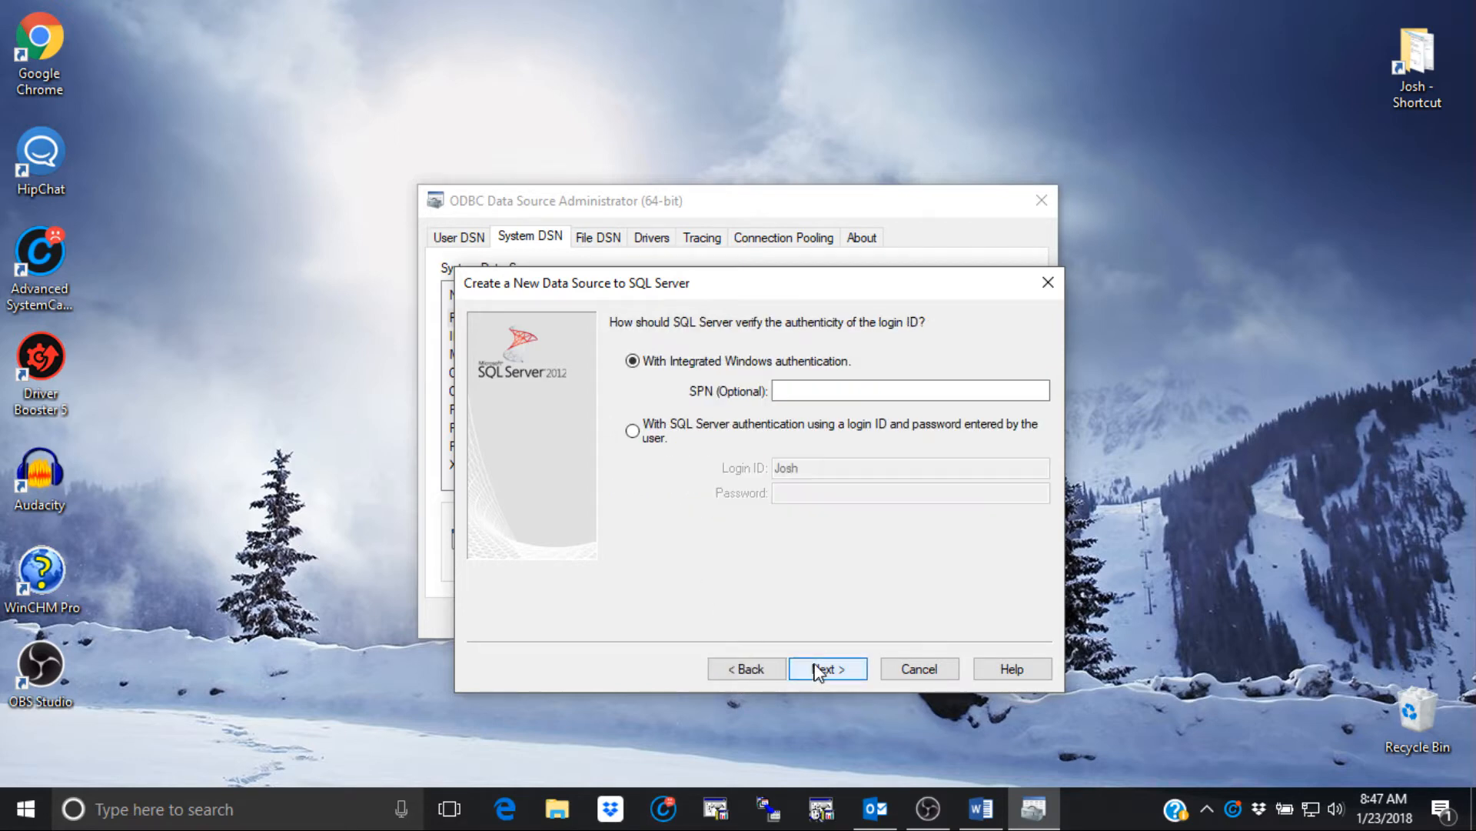
- Switch WORKS to SQL Server authentication and enter the login credentials
left_click(630, 432)
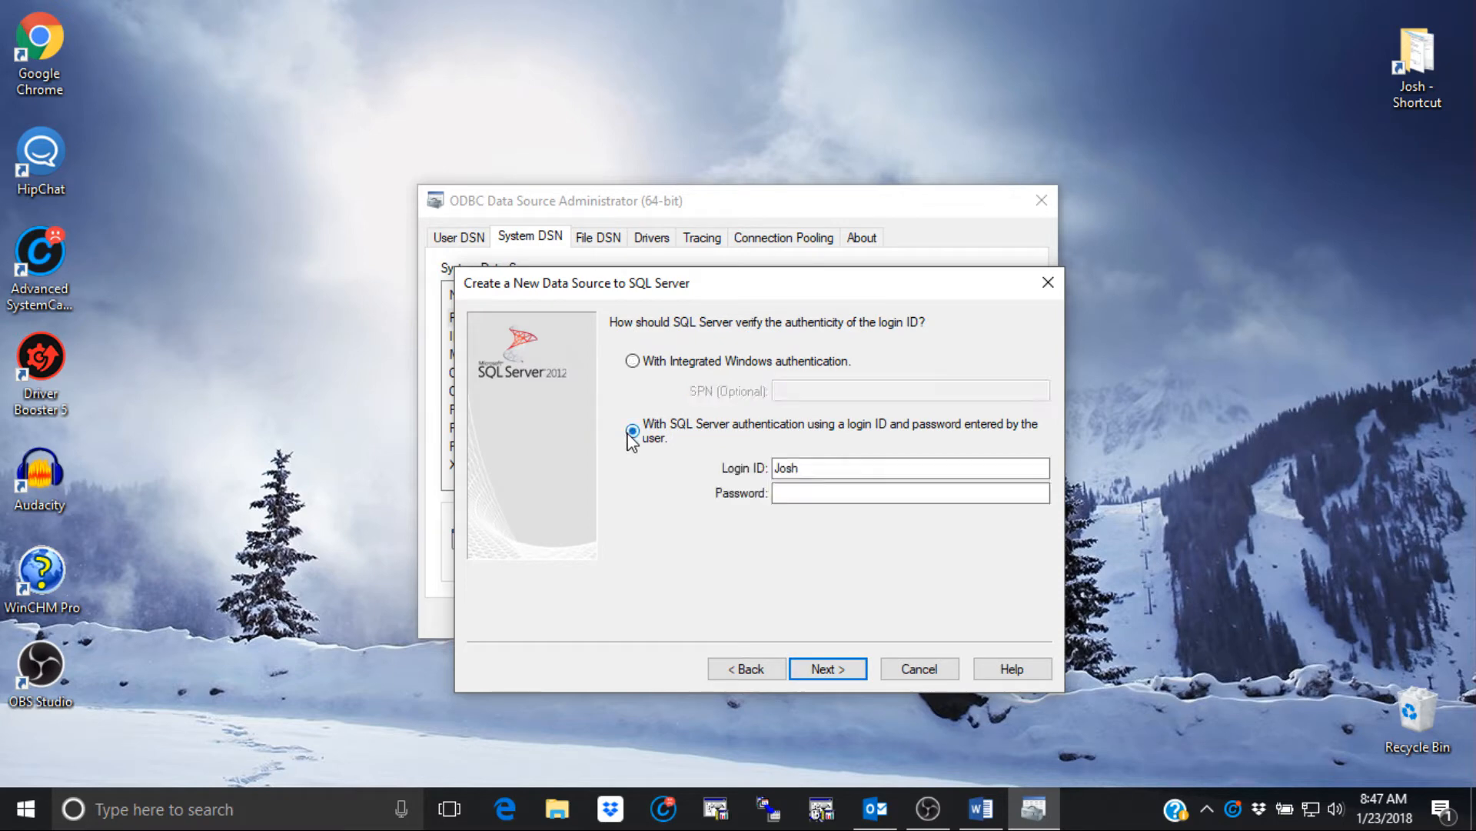
double_click(784, 468)
type("sa")
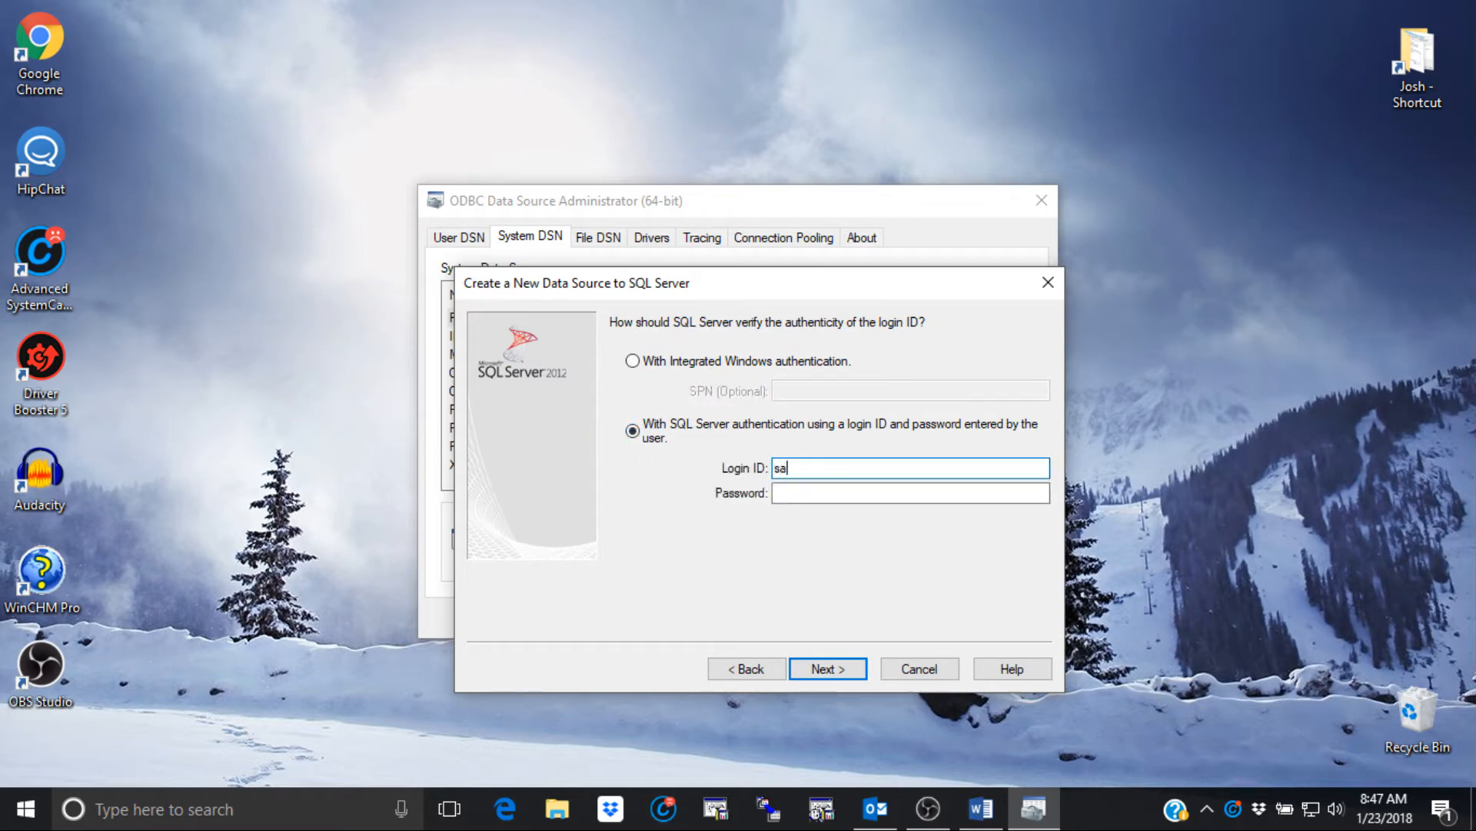
type("pa")
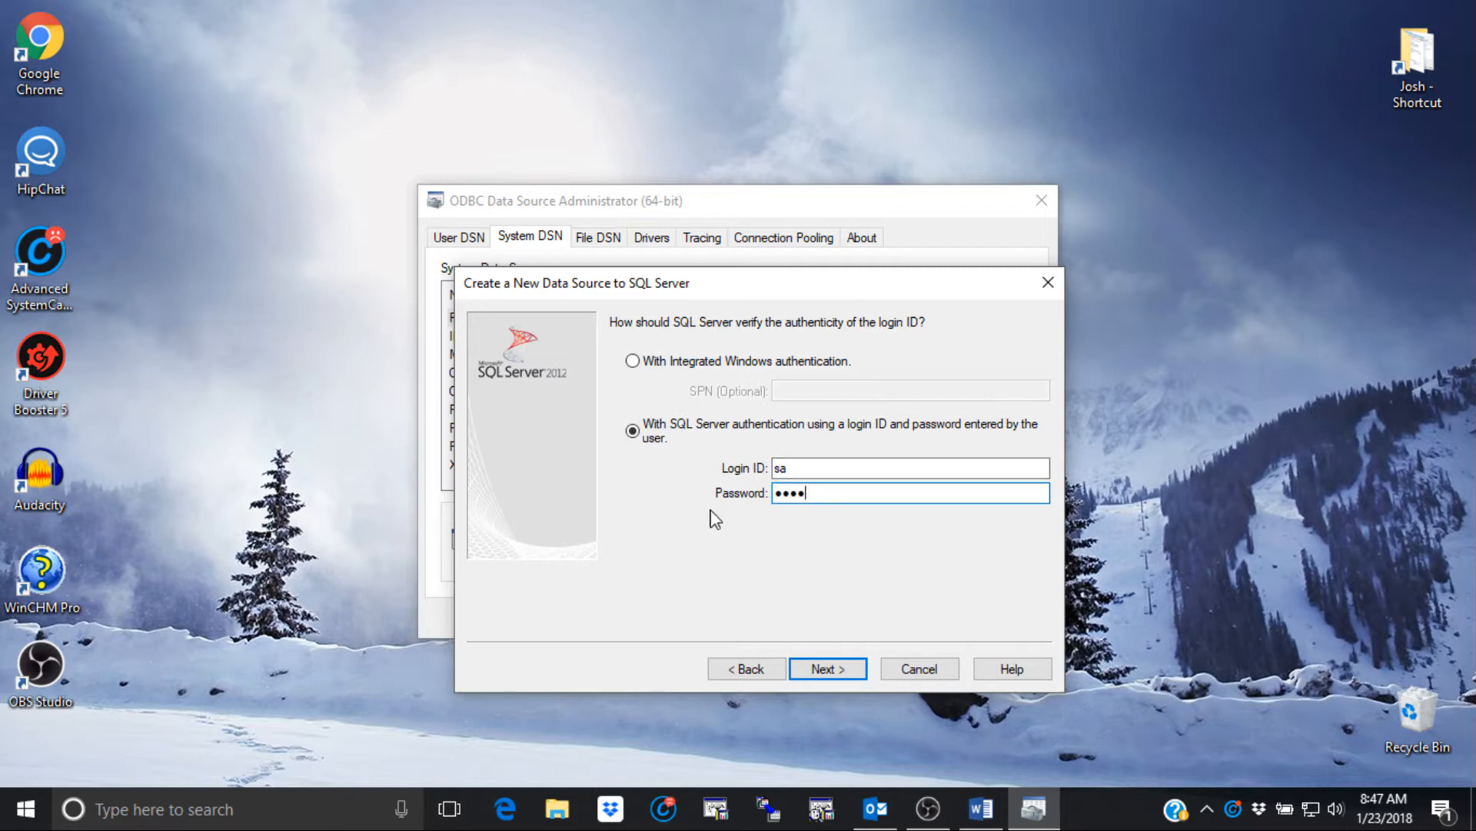
left_click(829, 669)
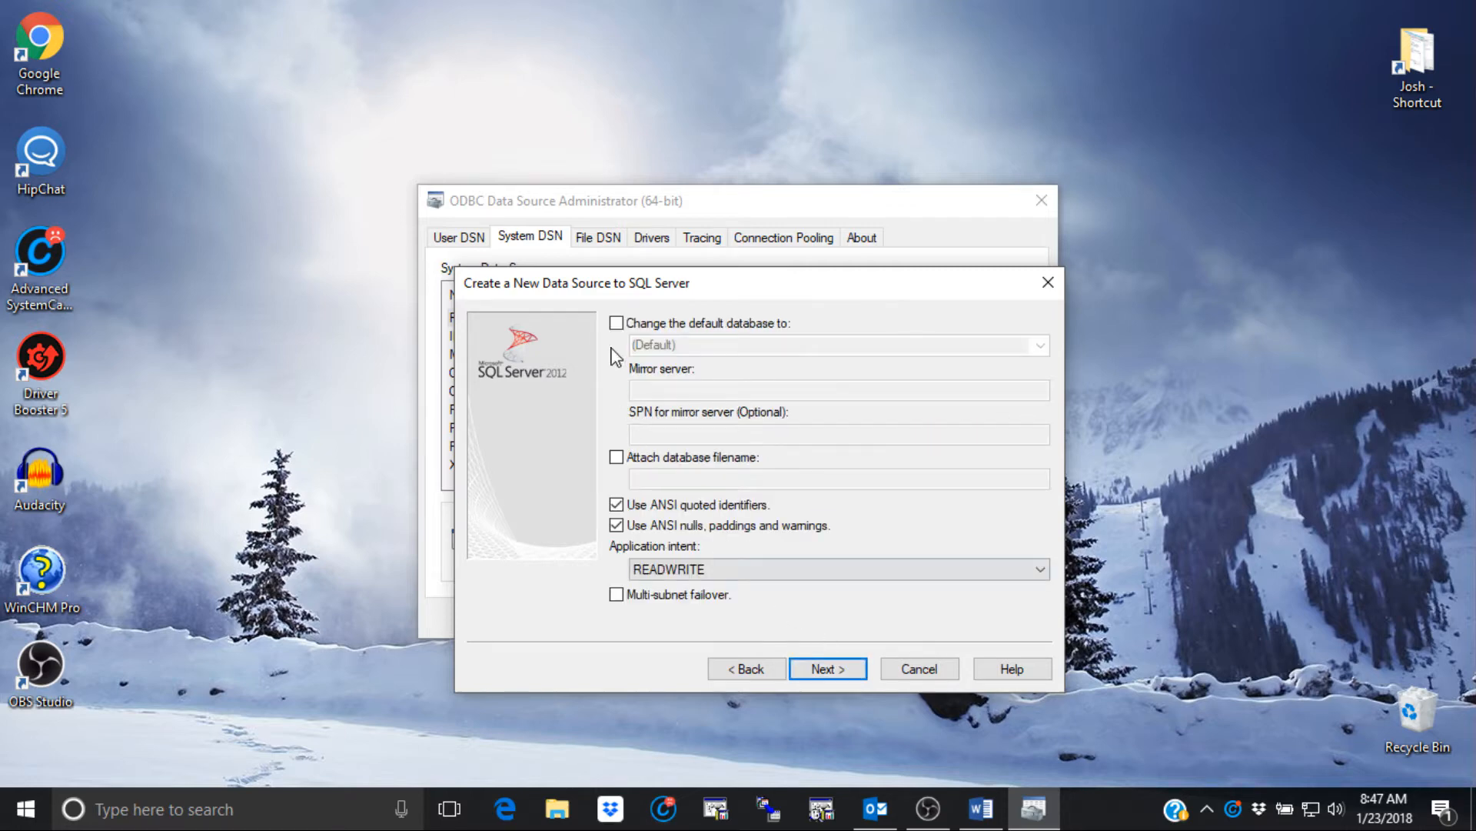
- Change the WORKS data source's default database to WORKS_New
left_click(616, 323)
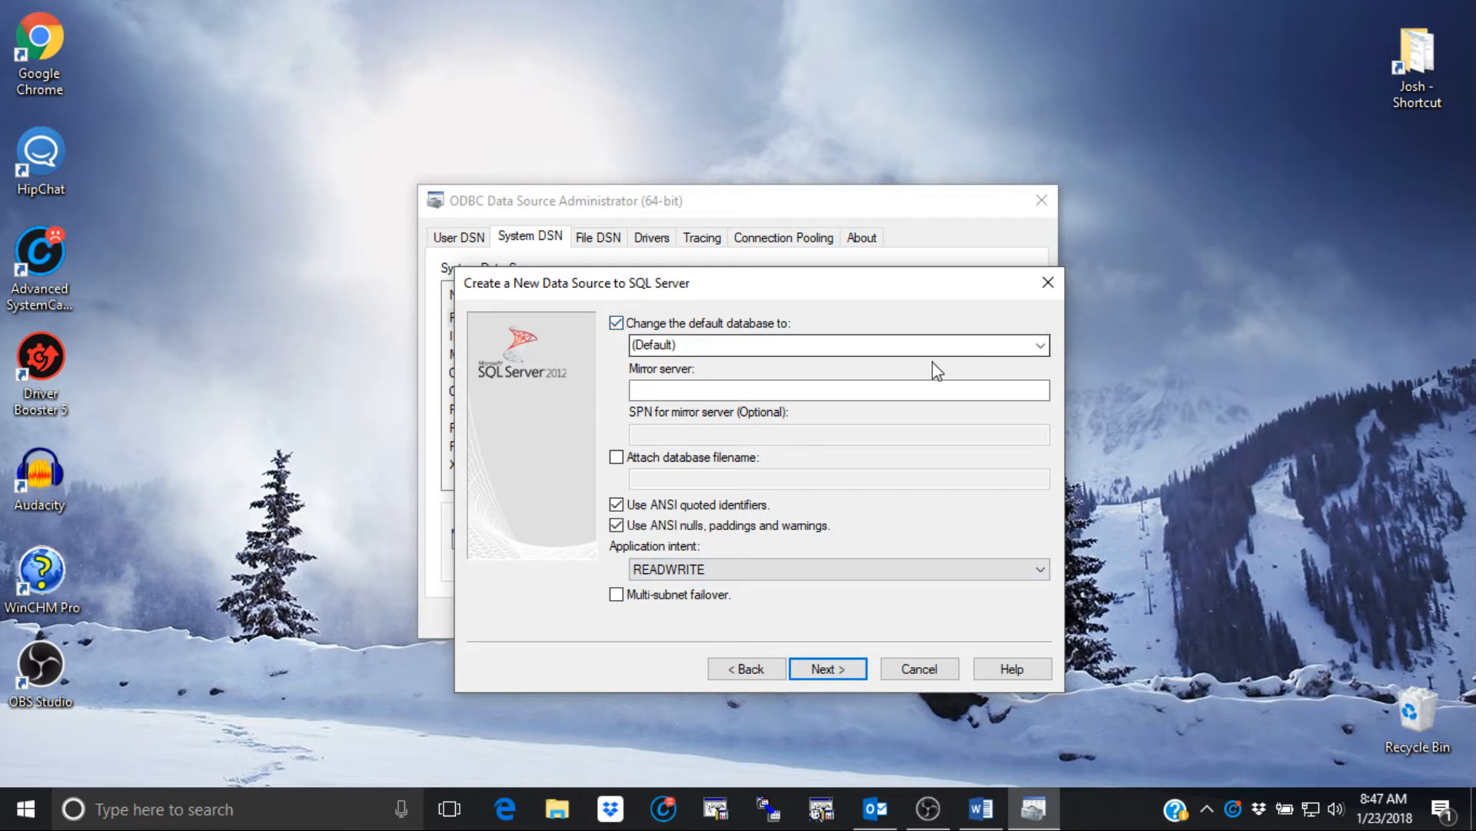
left_click(1041, 347)
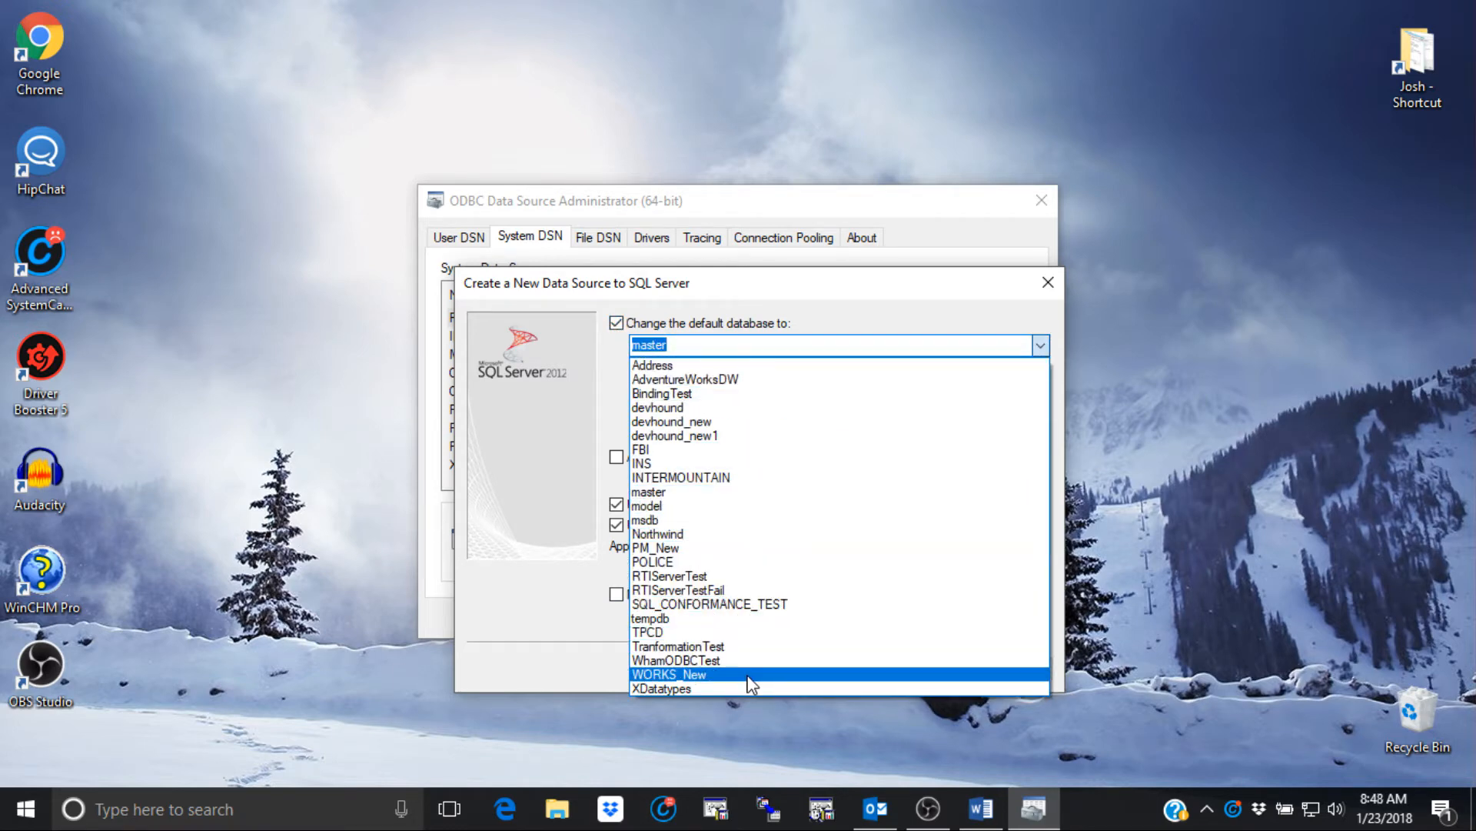
left_click(753, 677)
left_click(829, 671)
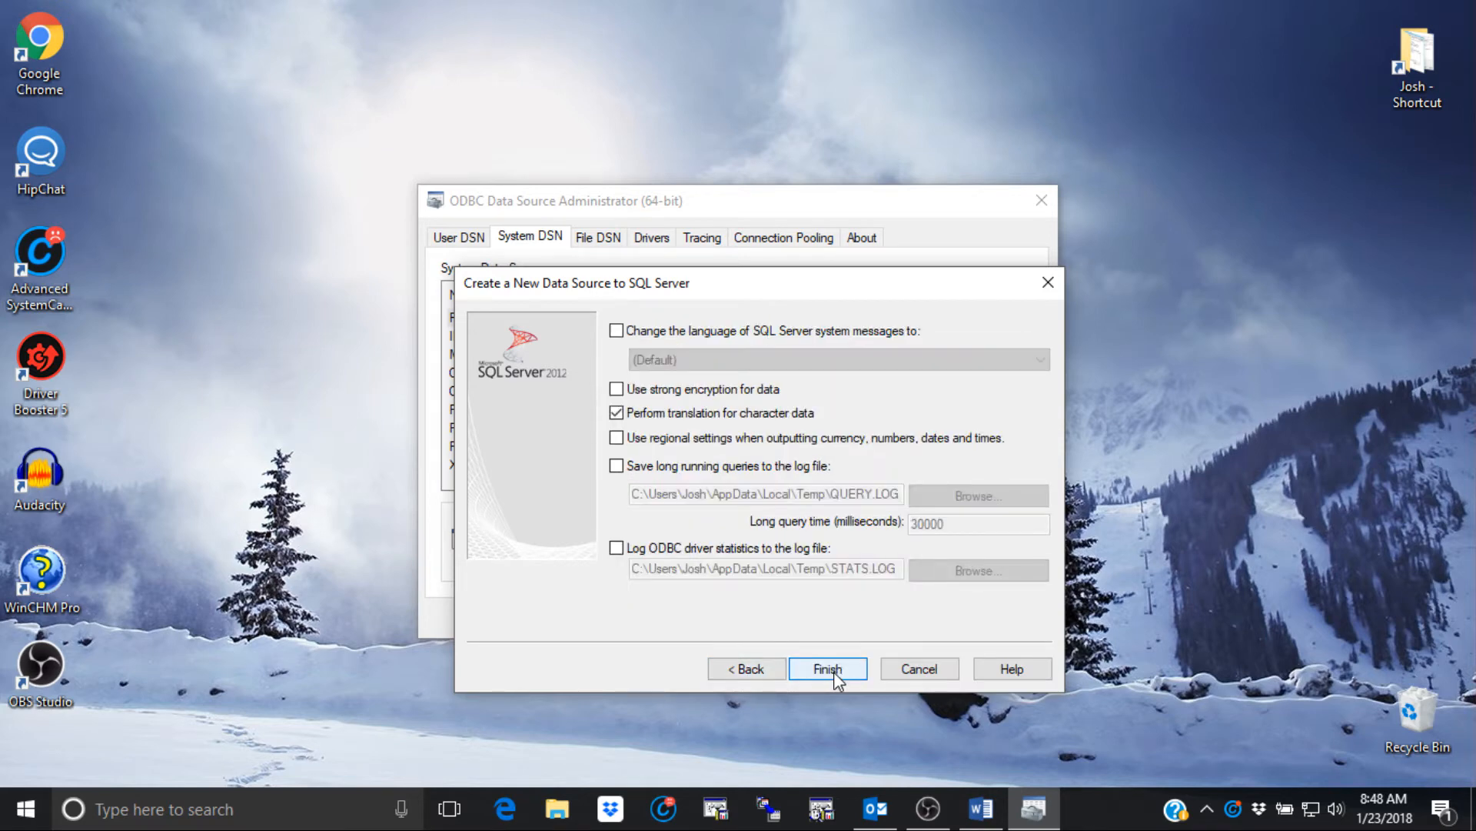
- Finish the WORKS setup, confirm the connection test passes, and close the administrator
left_click(828, 668)
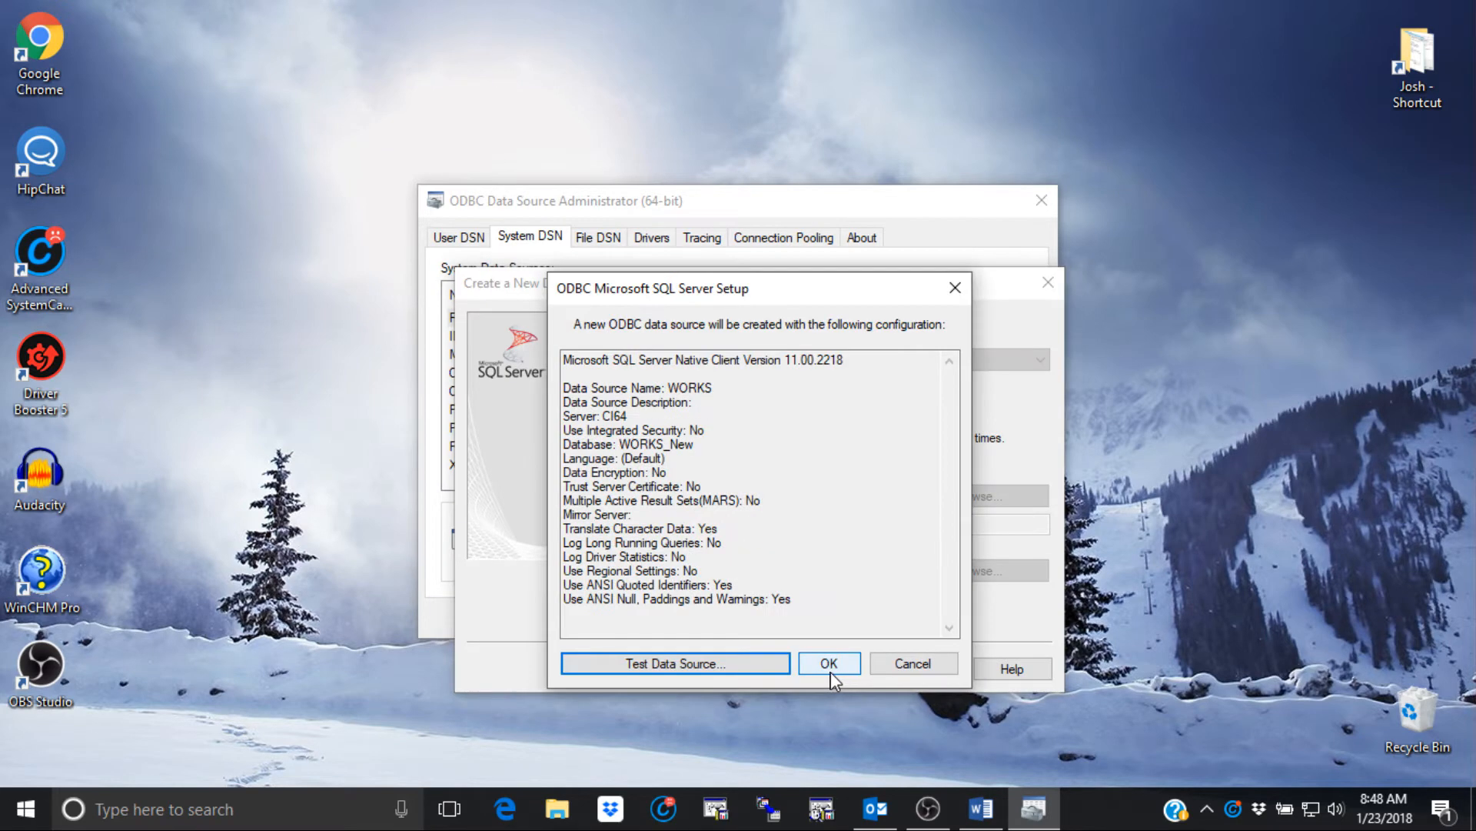
left_click(677, 666)
left_click(757, 667)
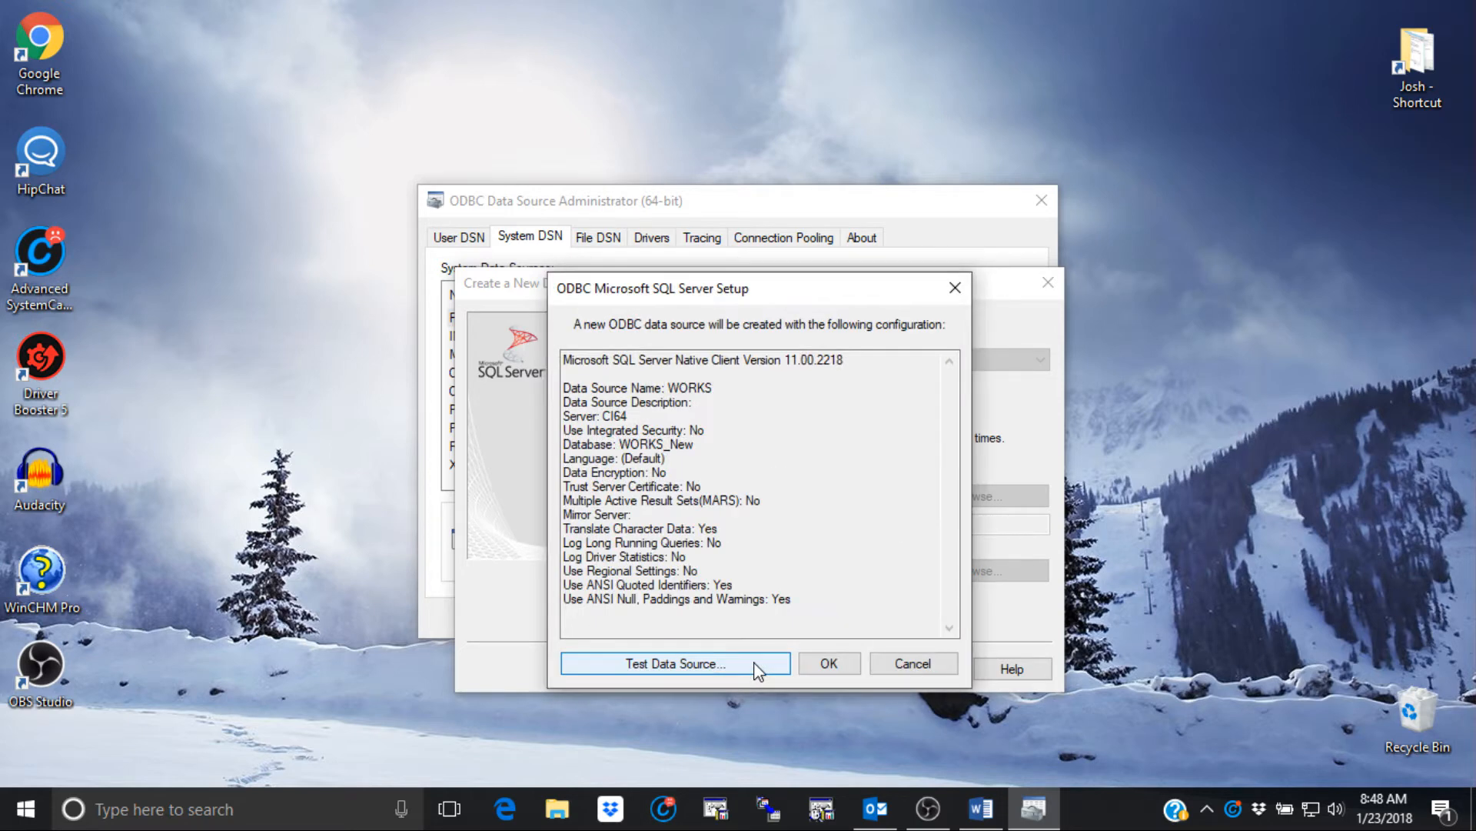
left_click(828, 663)
left_click(757, 615)
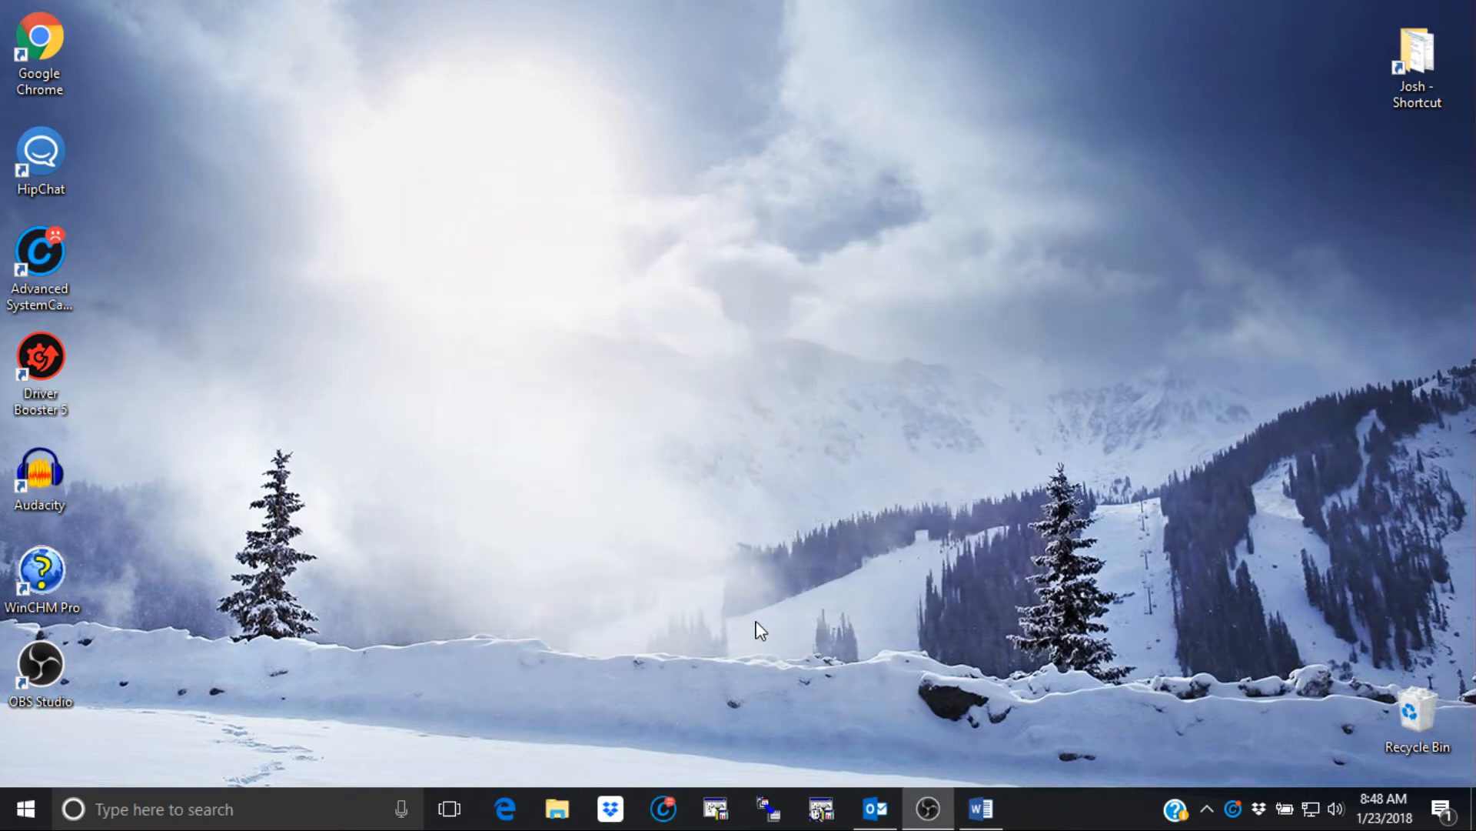
- Launch the RTI Tool, sign in, and choose to create a new EIQ Index RTI map
left_click(769, 807)
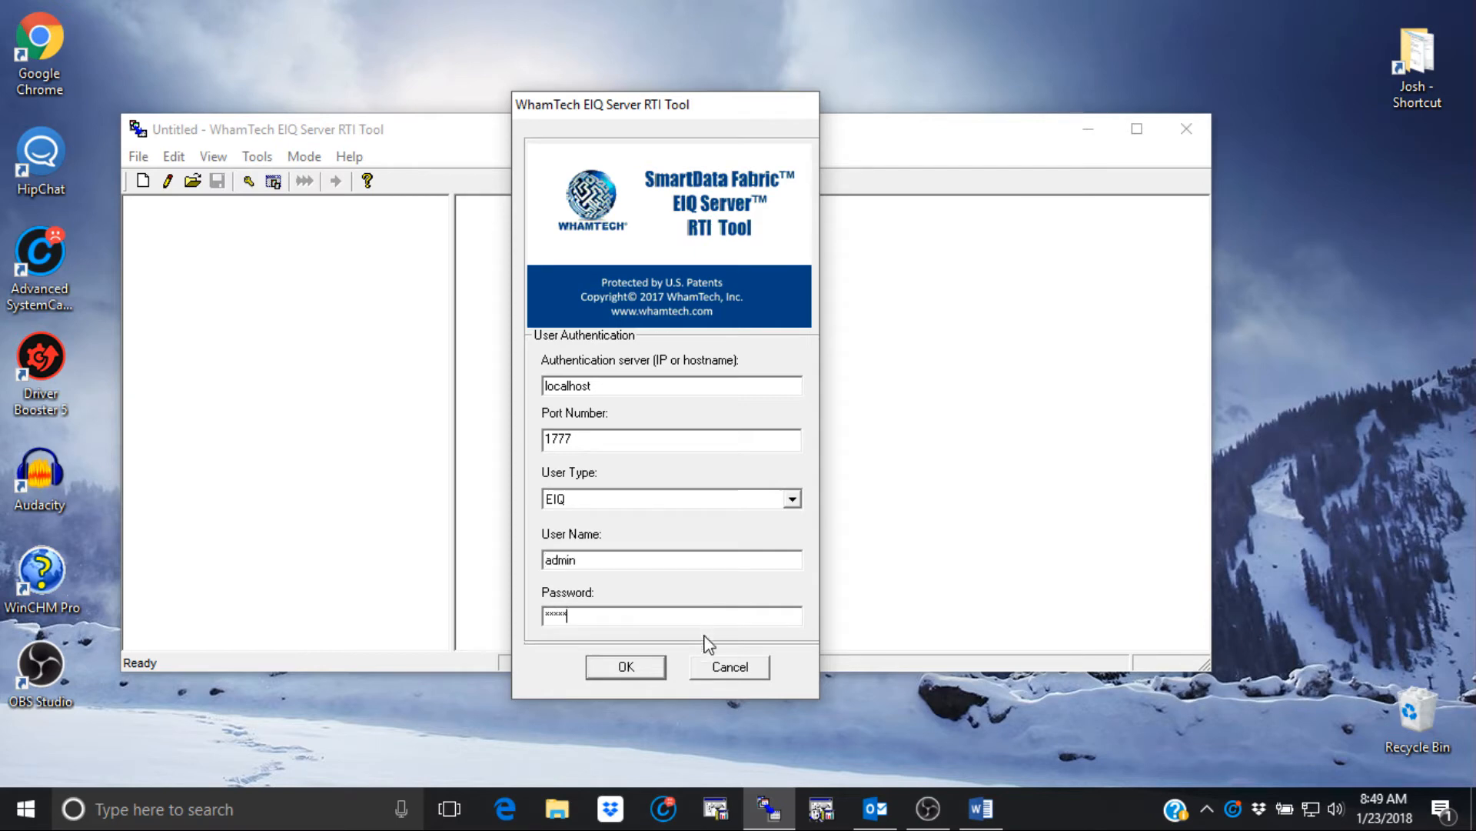
left_click(642, 668)
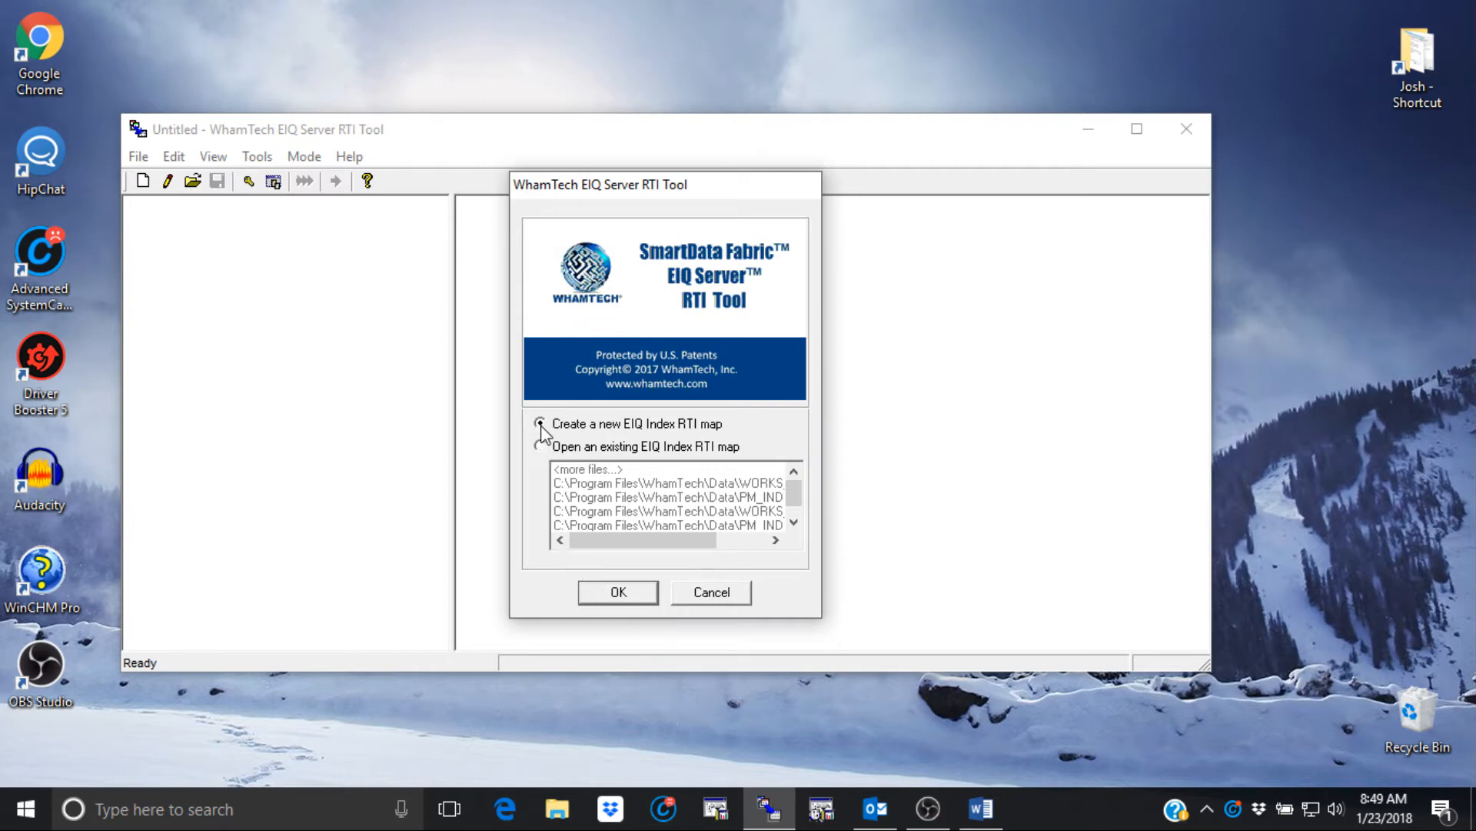
left_click(620, 592)
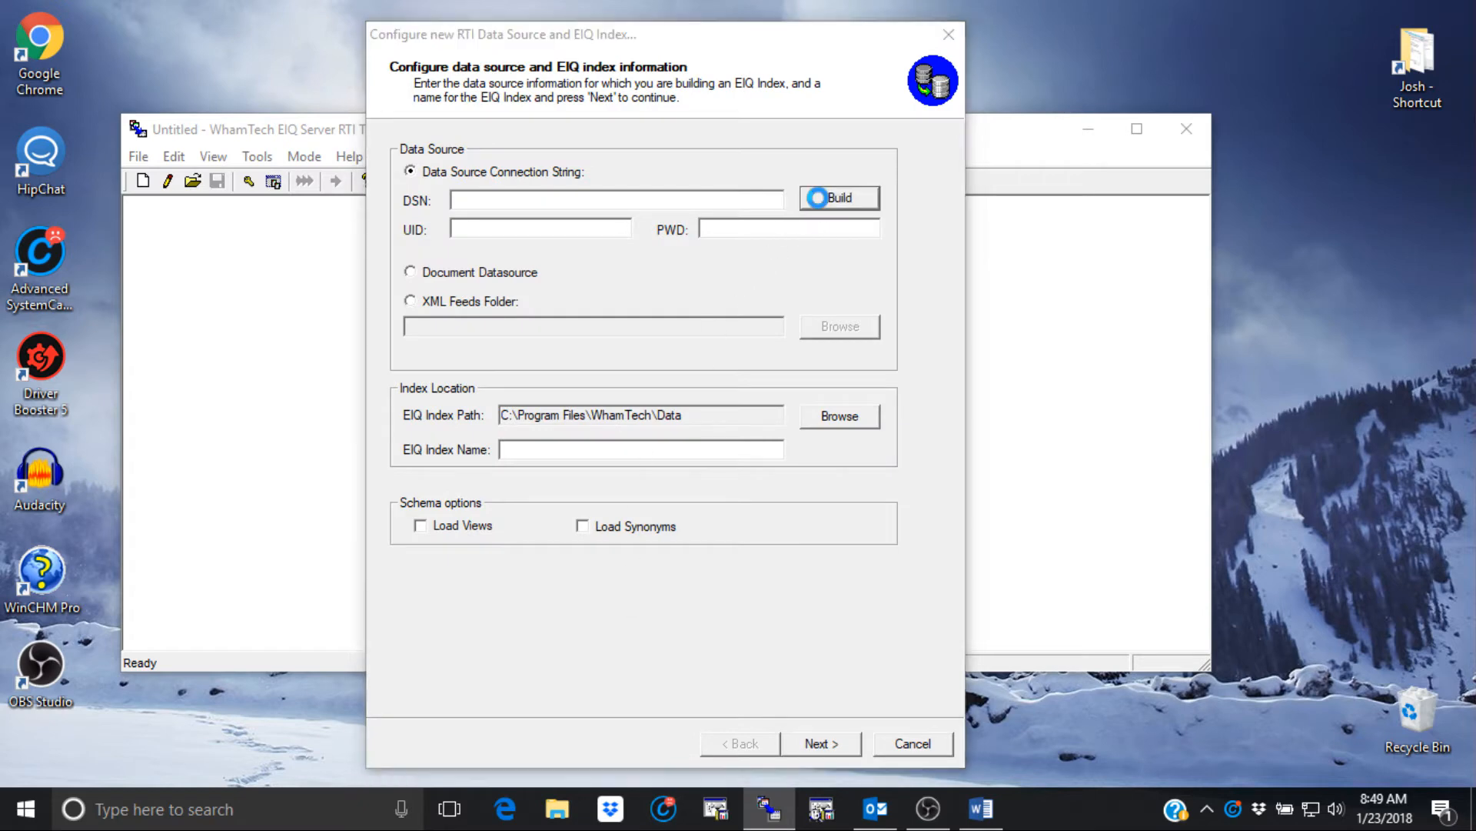
- Select WORKS as the machine data source and log in to it
left_click(817, 198)
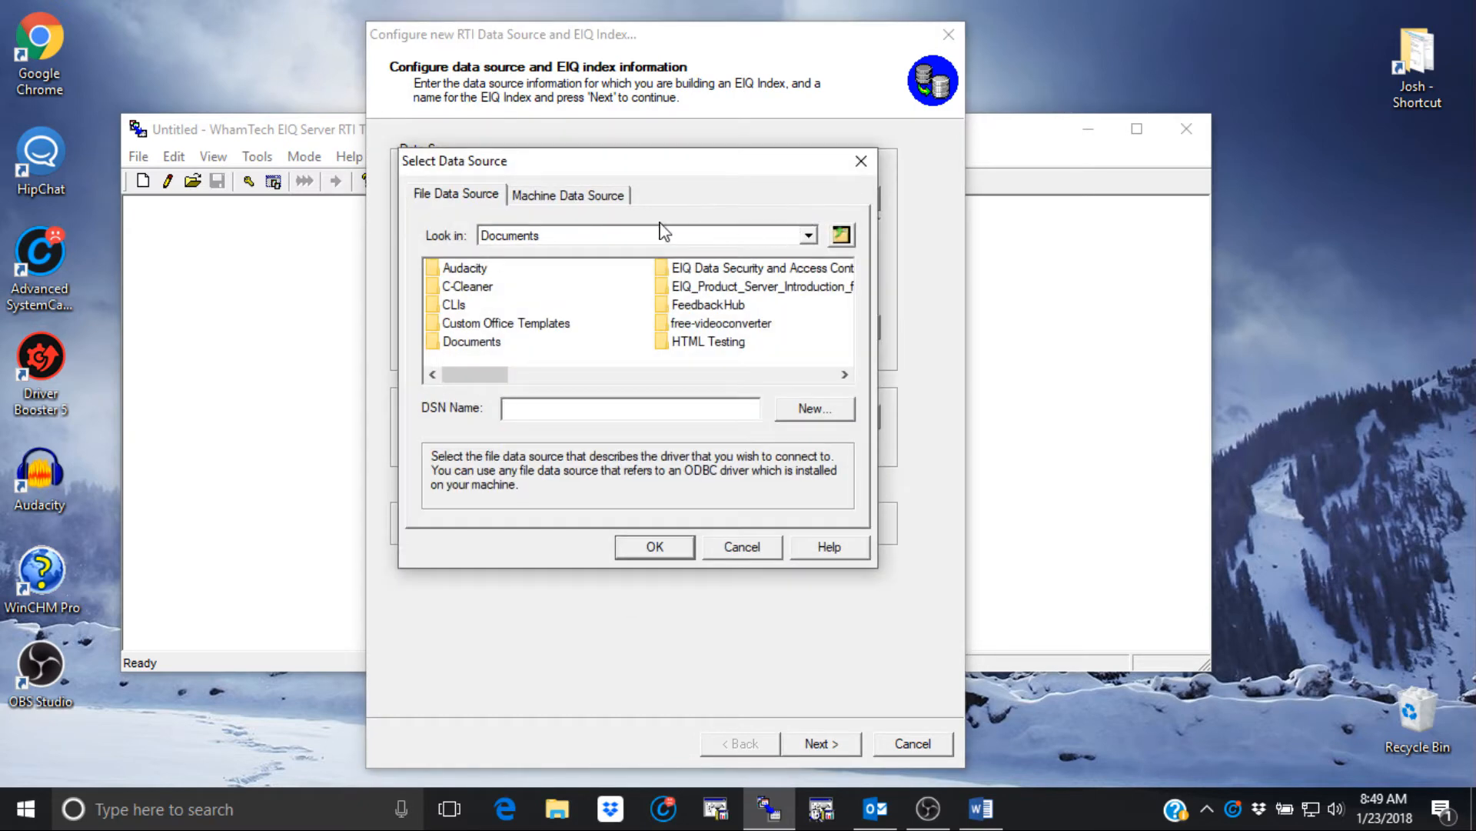
left_click(579, 200)
scroll(500, 338, "down", 2)
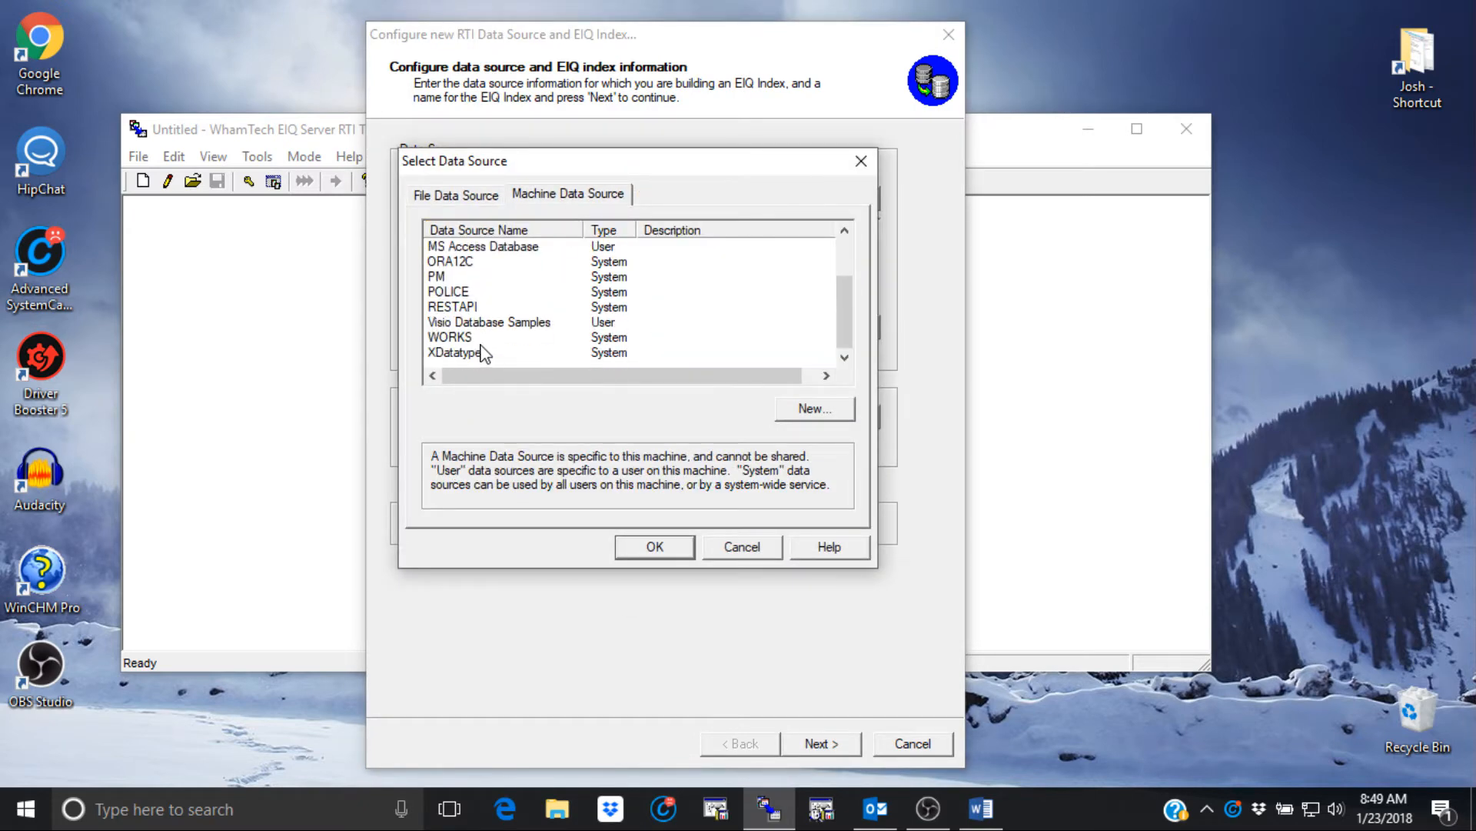
left_click(467, 340)
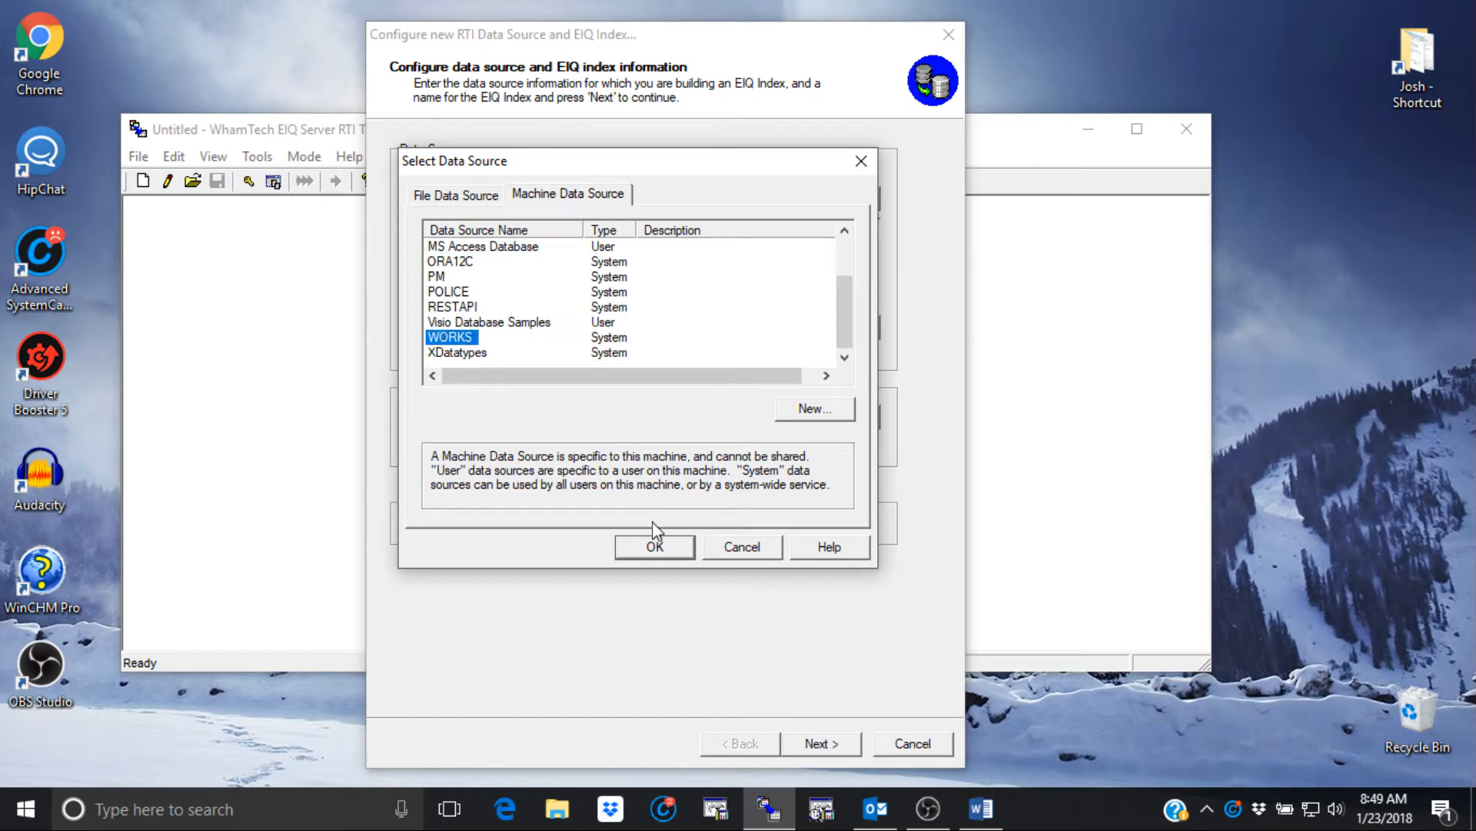
left_click(654, 545)
type("*")
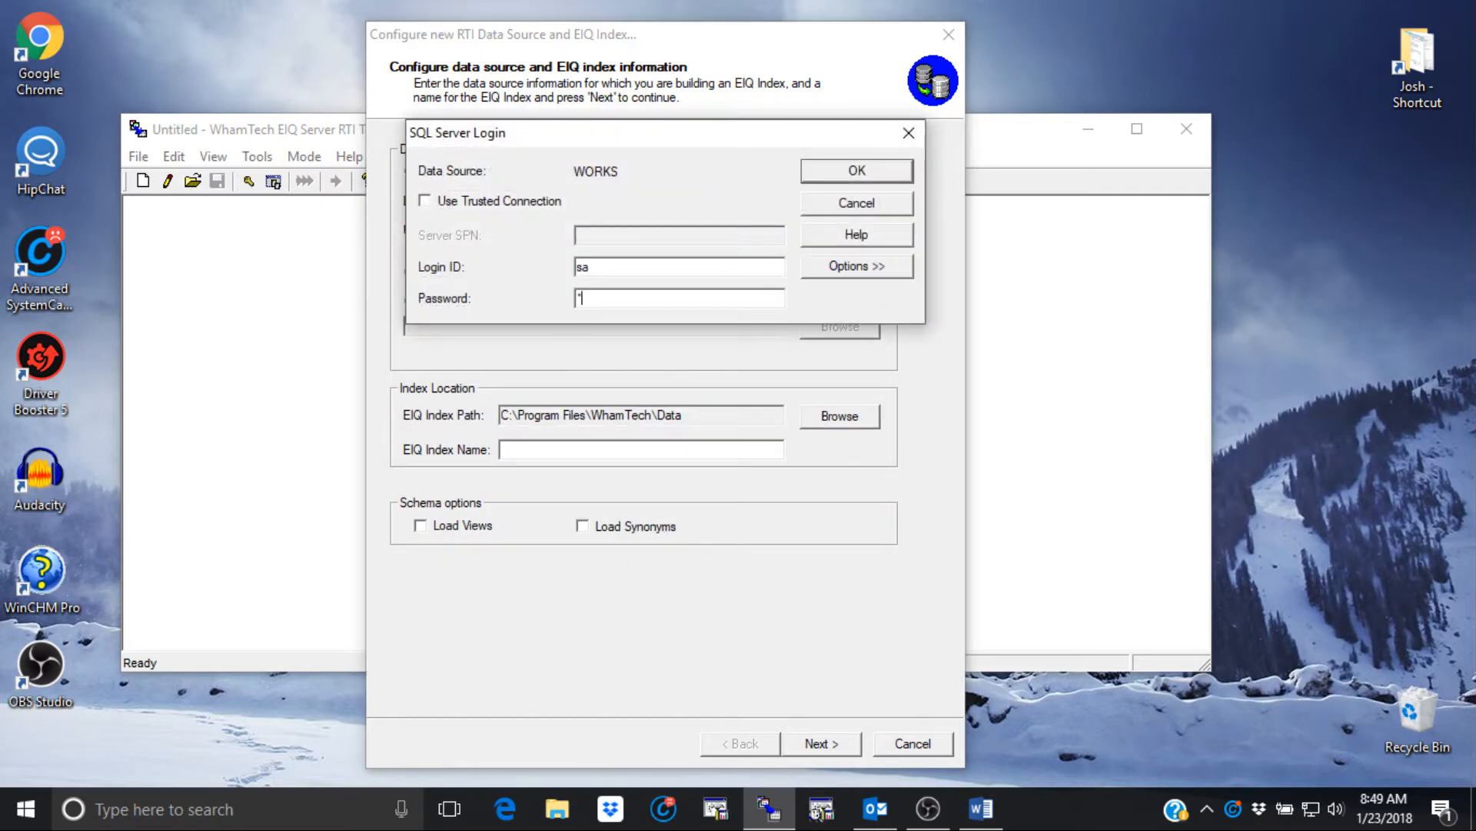
left_click(846, 171)
- Name the index WORKS_INDEX and accept the default data type map
type("WORK")
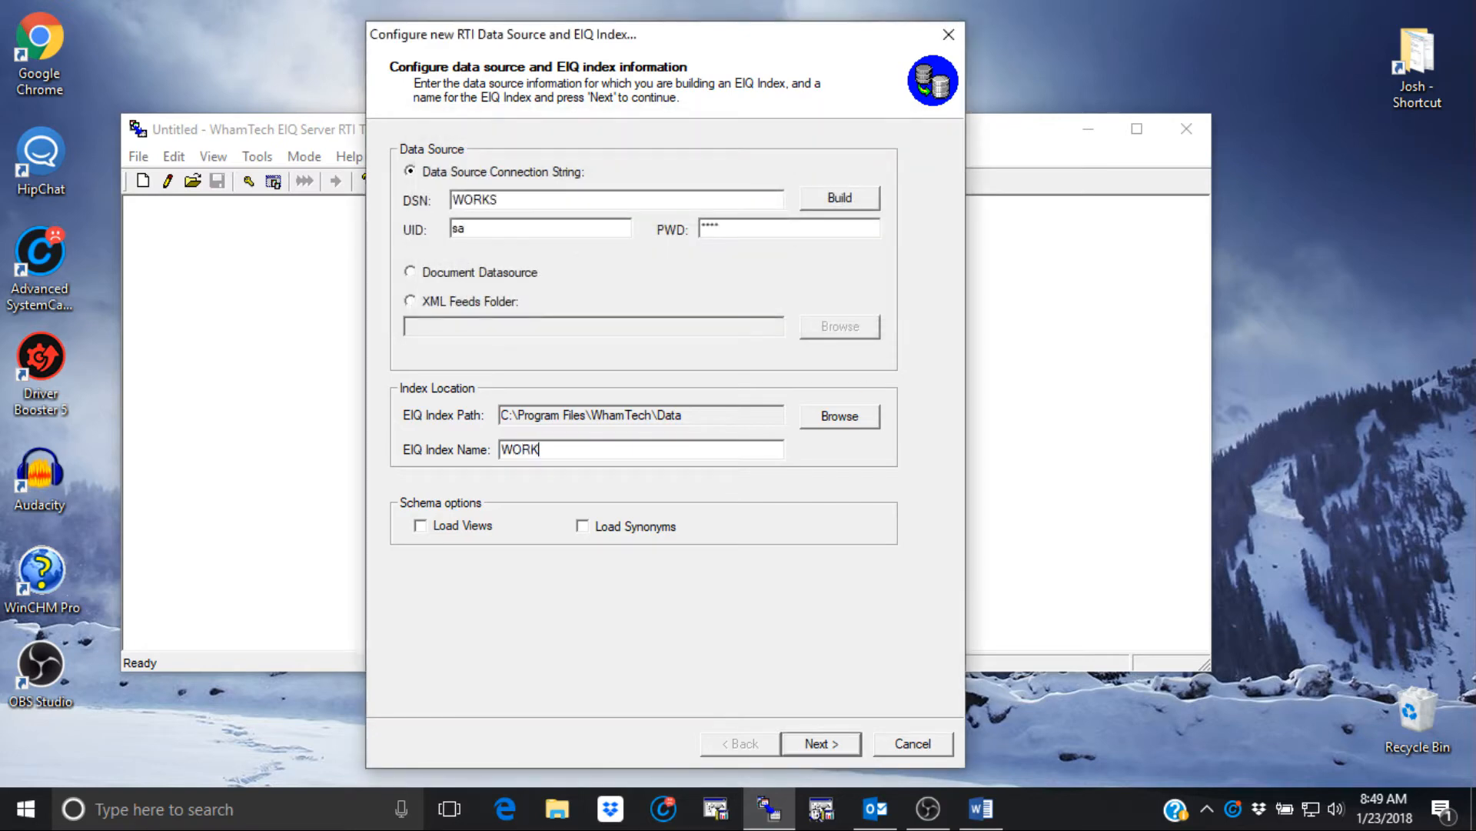
type("S_INDEX")
left_click(836, 746)
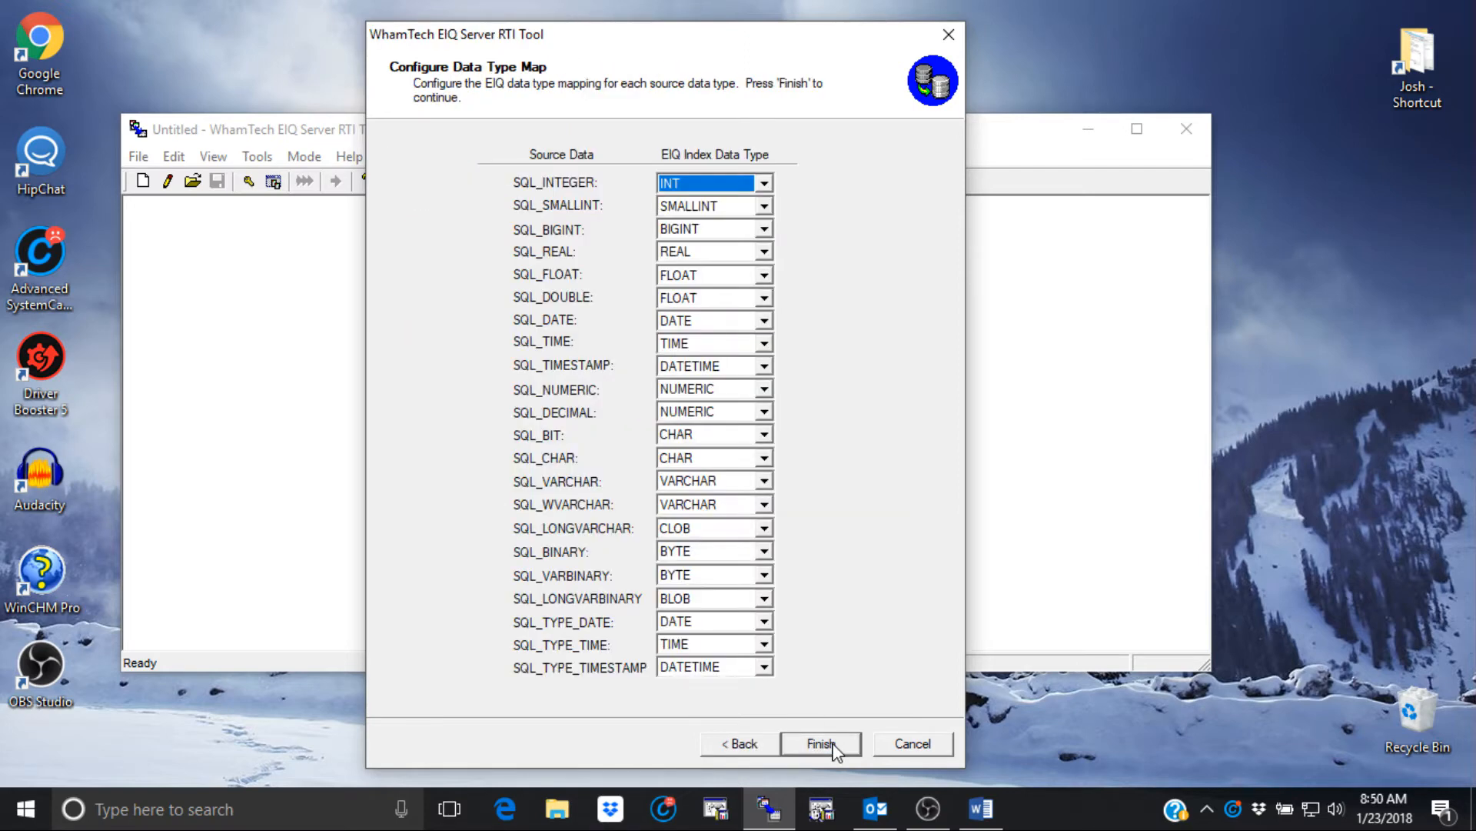
left_click(820, 743)
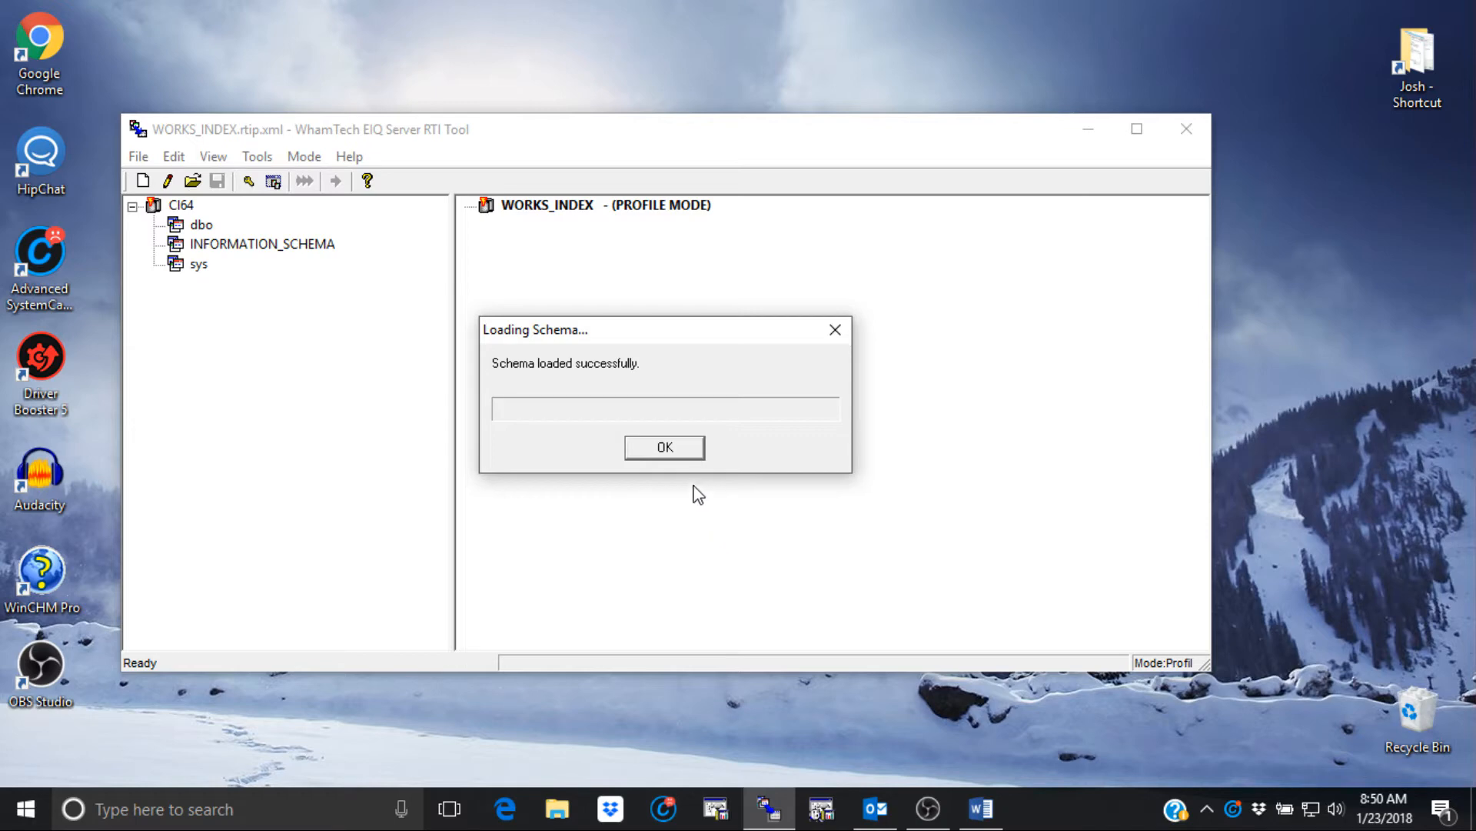
- Dismiss the schema notice and expand CI64's dbo schema to reveal Allergen_Reaction_DE and other tables
left_click(665, 450)
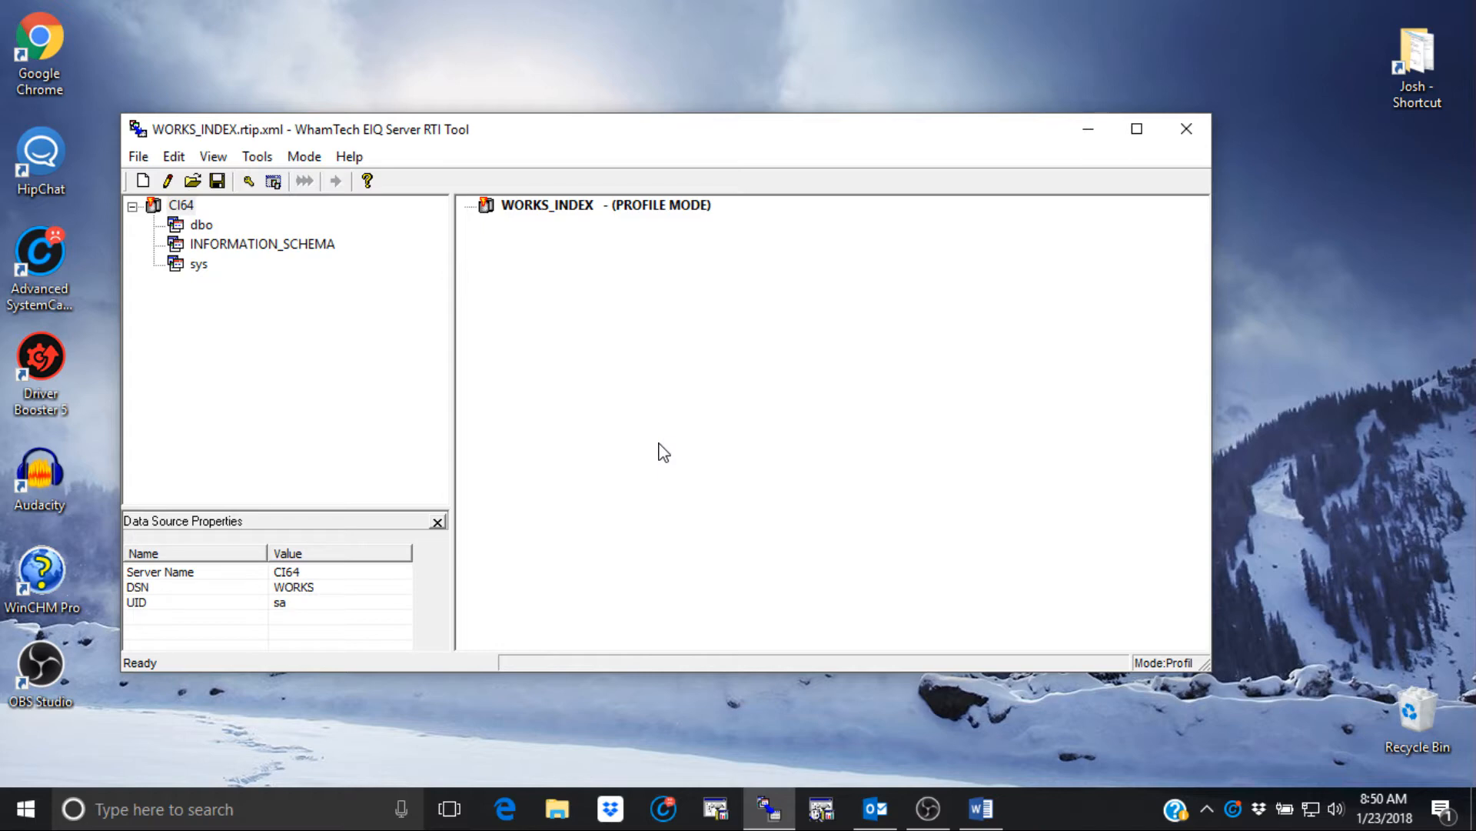
left_click(167, 237)
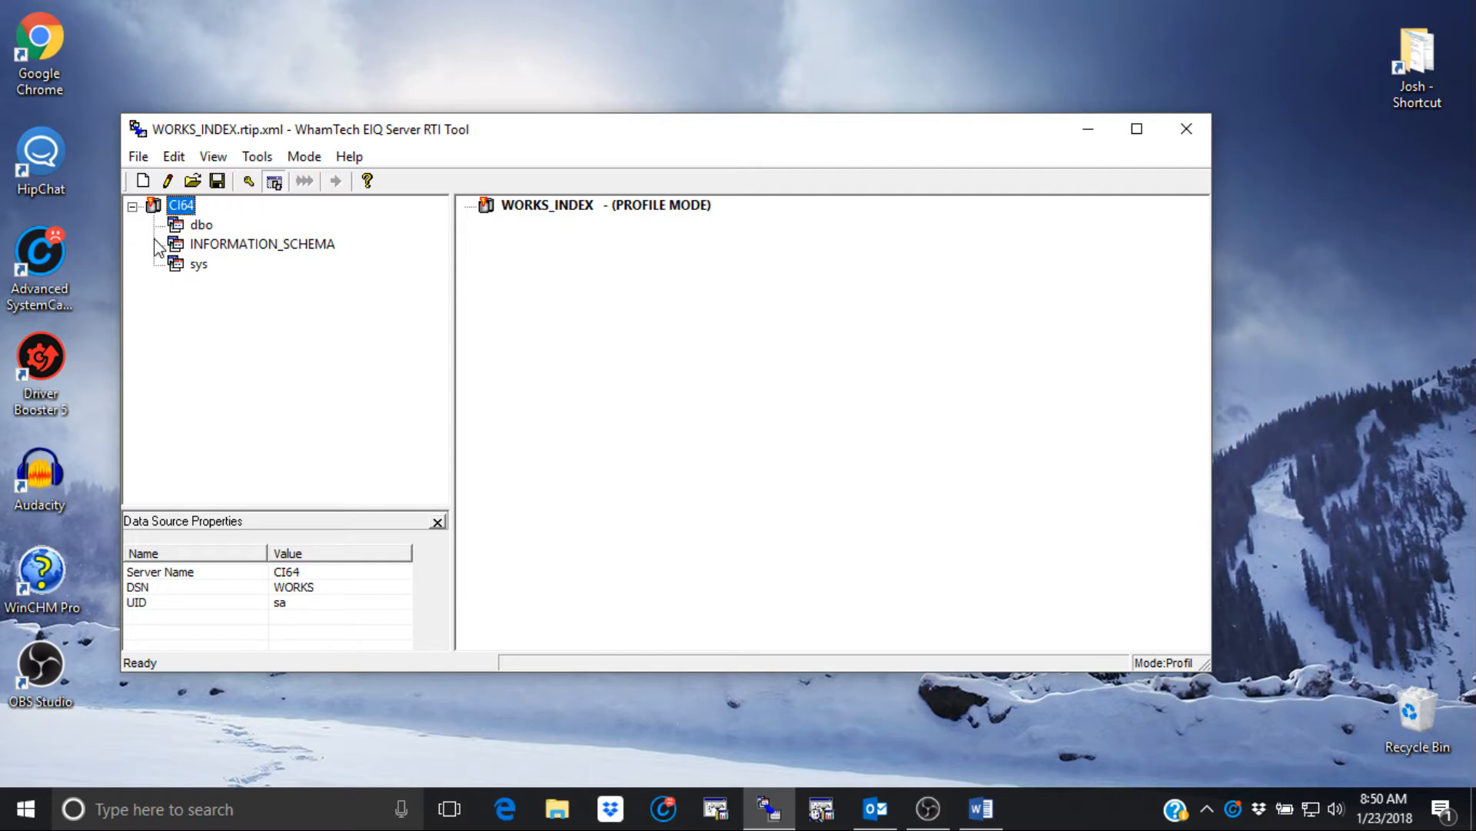
left_click(176, 226)
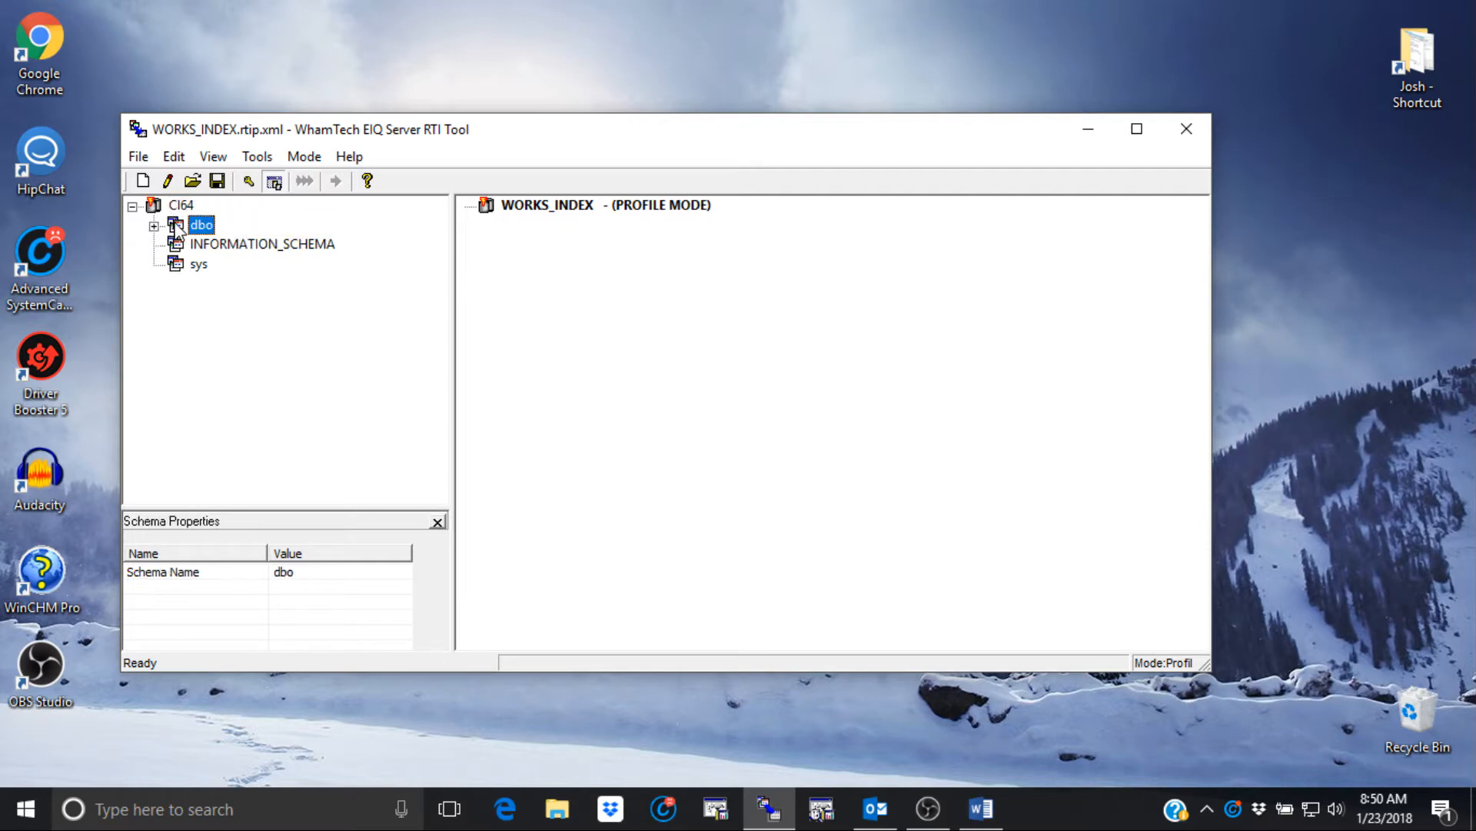
left_click(155, 227)
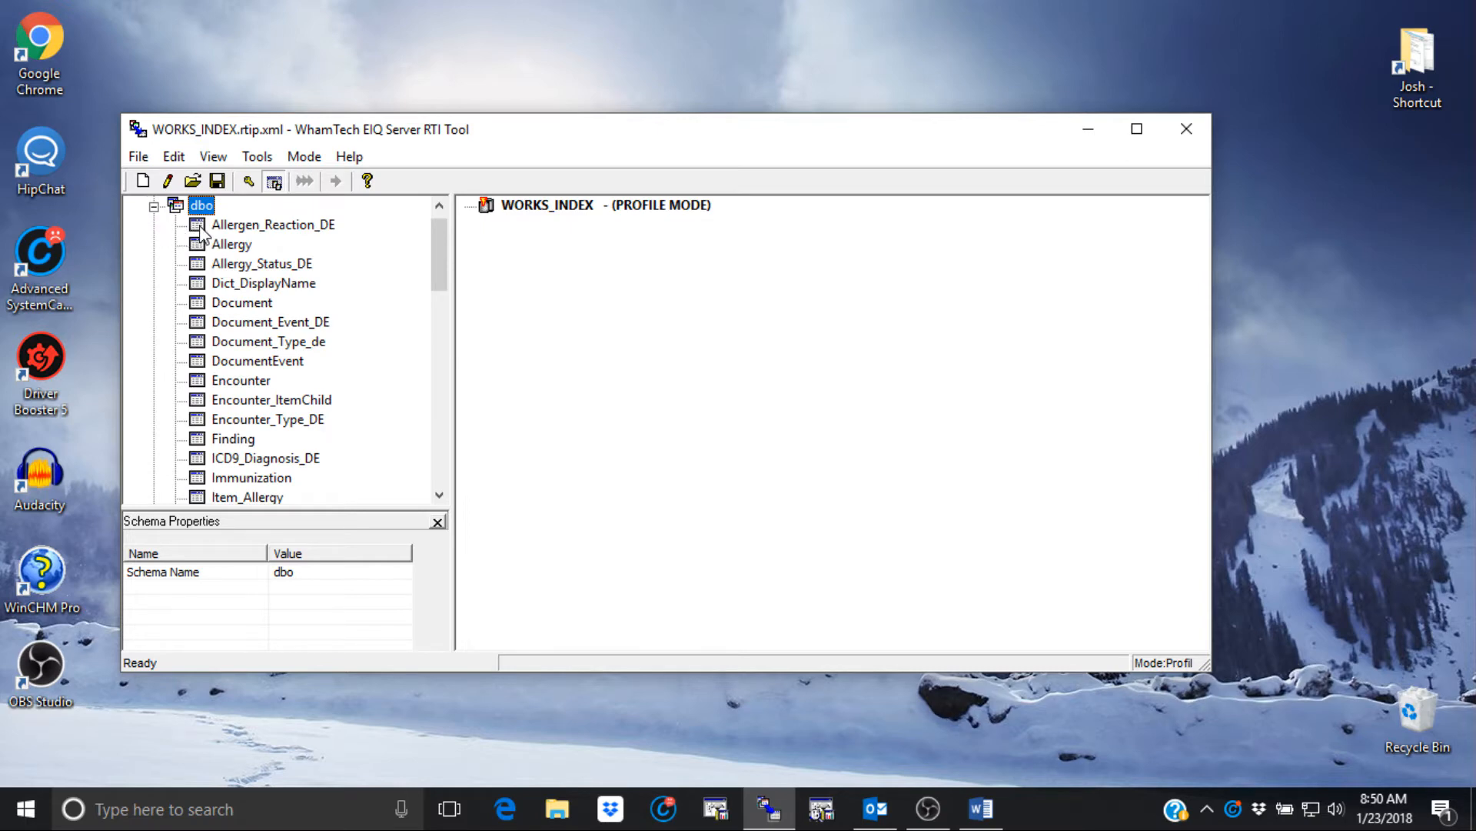
left_click(202, 231)
- Add Allergen_Reaction_DE's ID, EntryName and remaining columns, then remove that table from the map
left_click(176, 226)
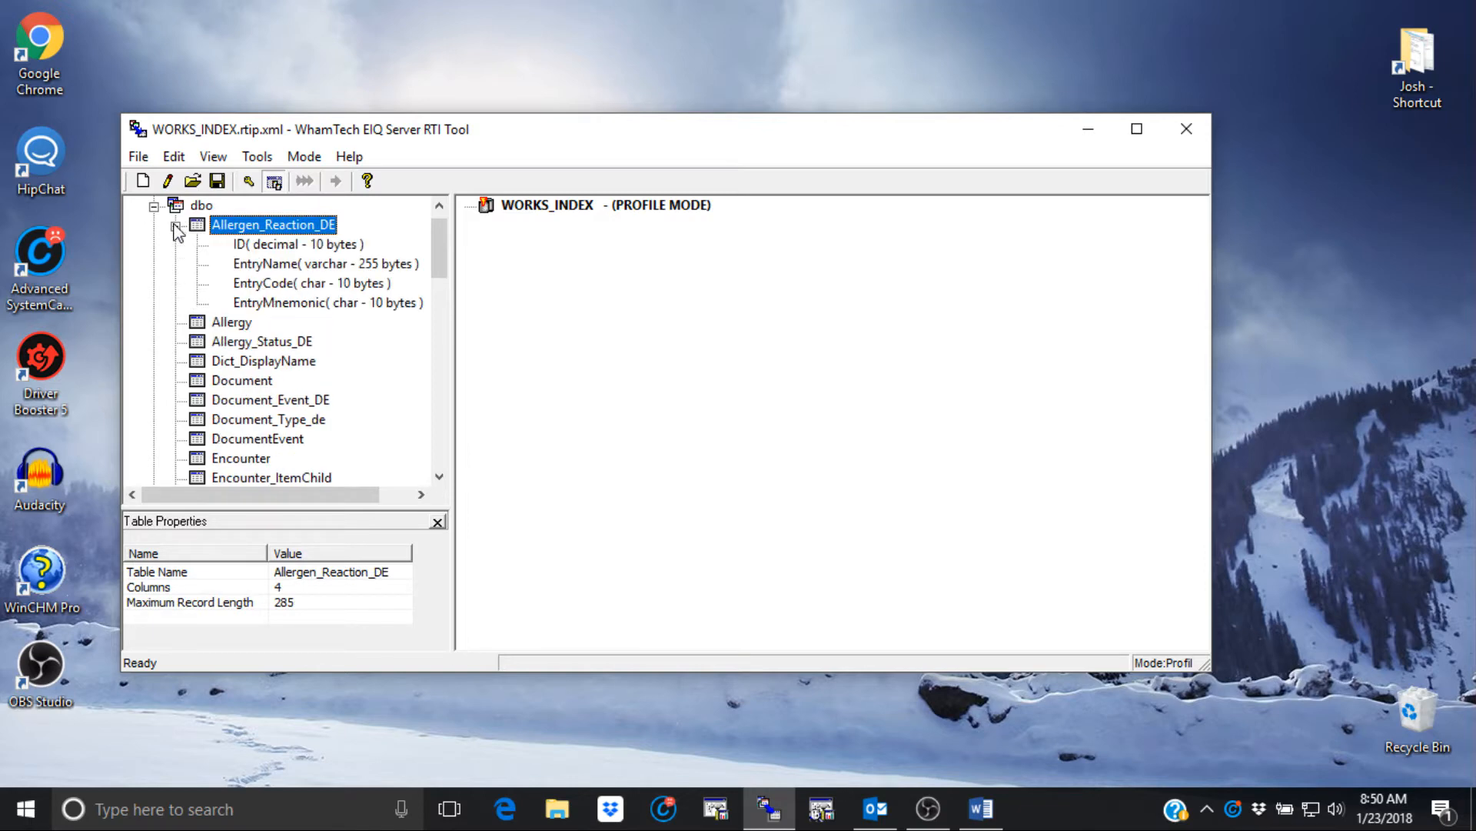
double_click(288, 246)
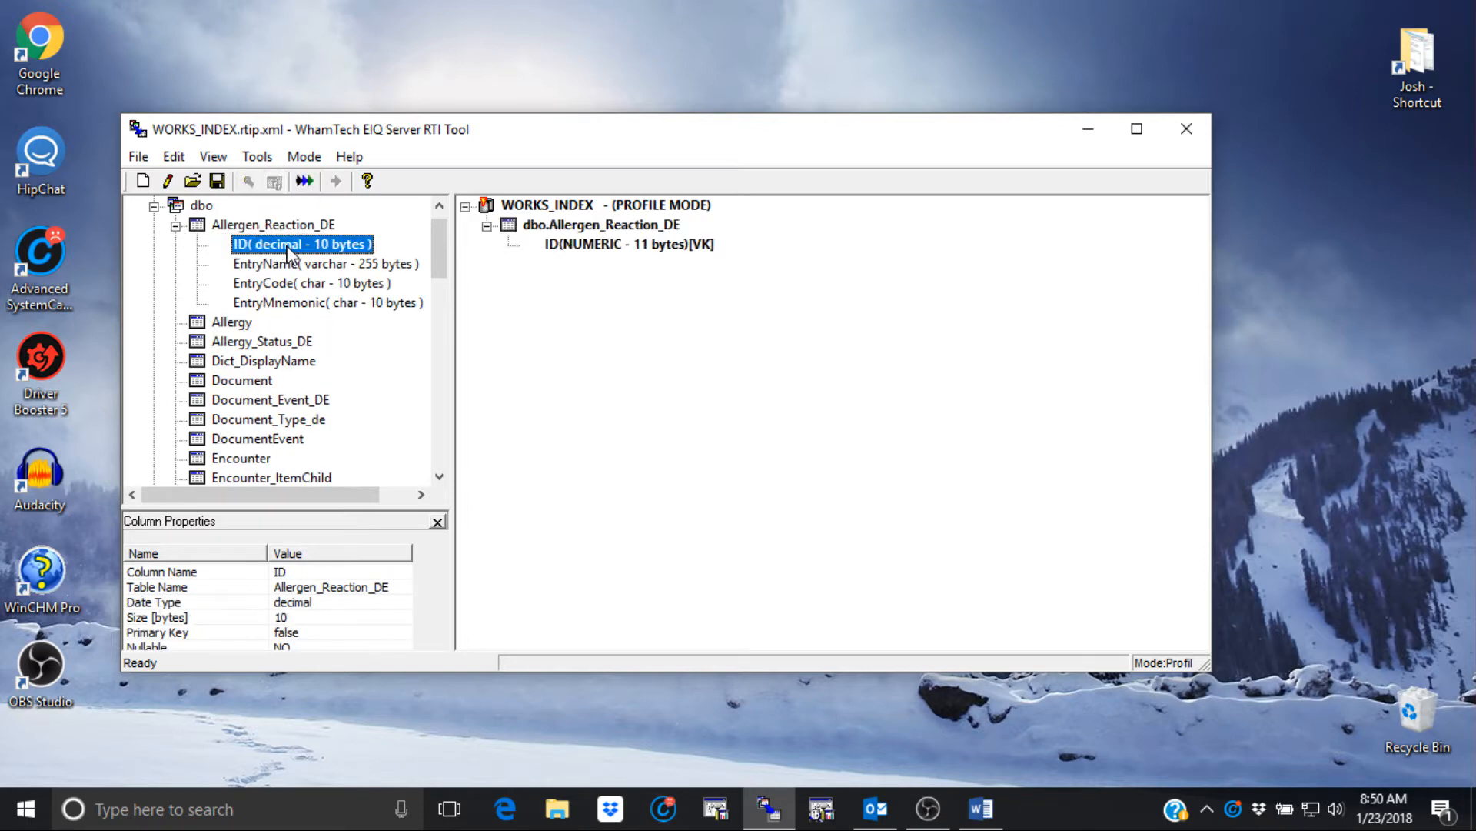
double_click(290, 265)
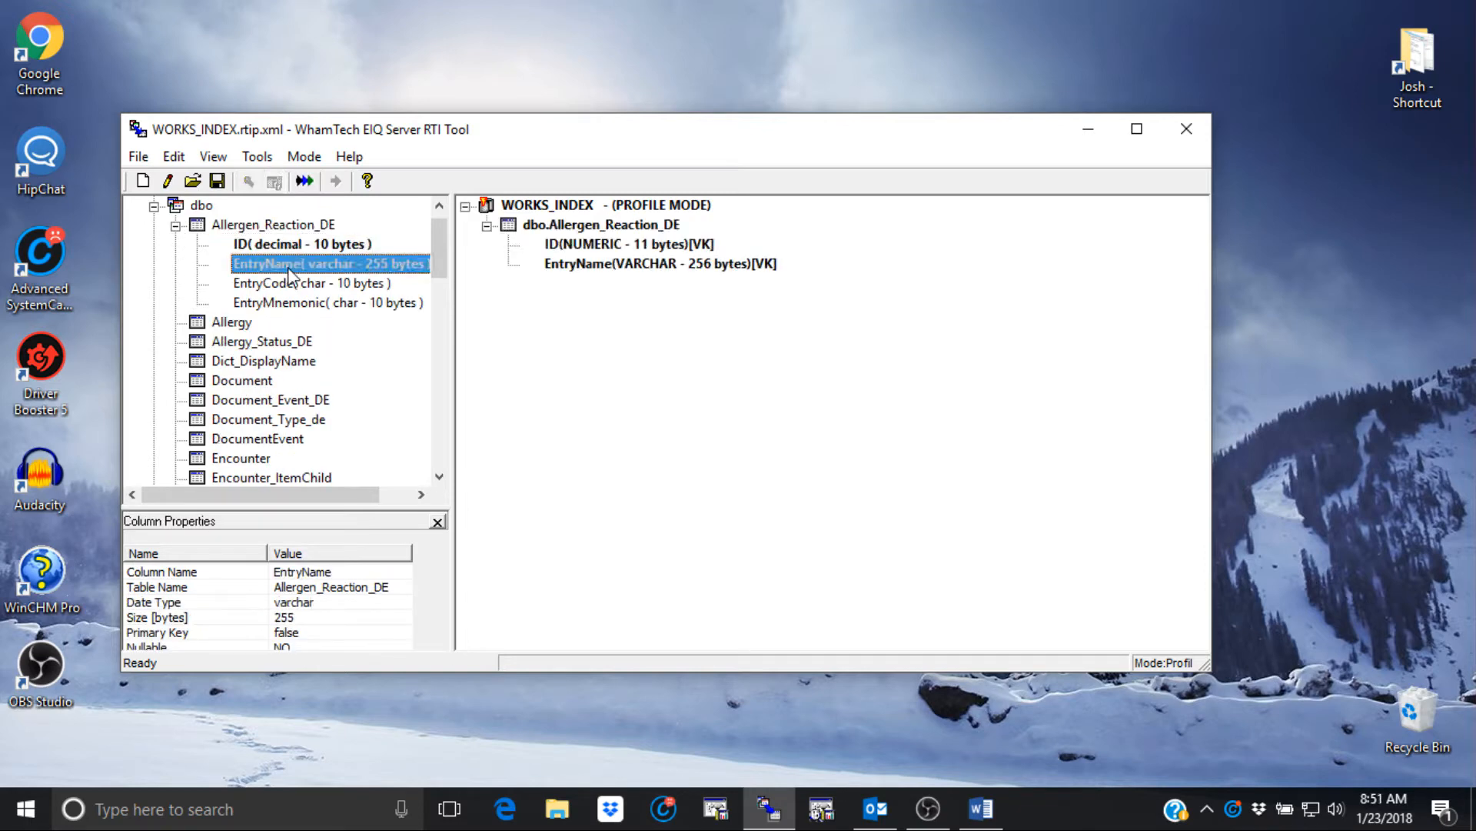
right_click(292, 225)
left_click(361, 245)
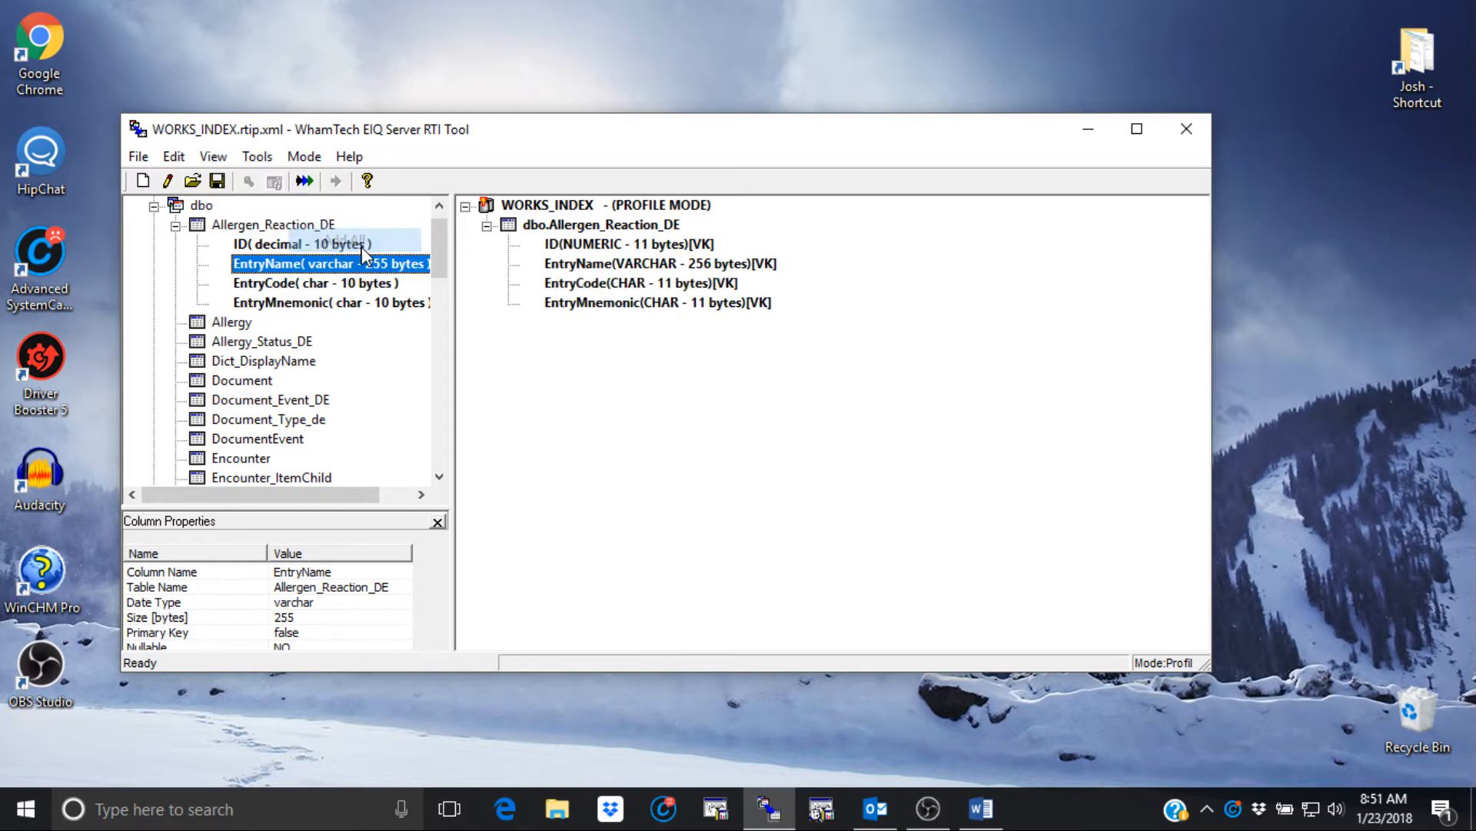
right_click(572, 225)
left_click(628, 302)
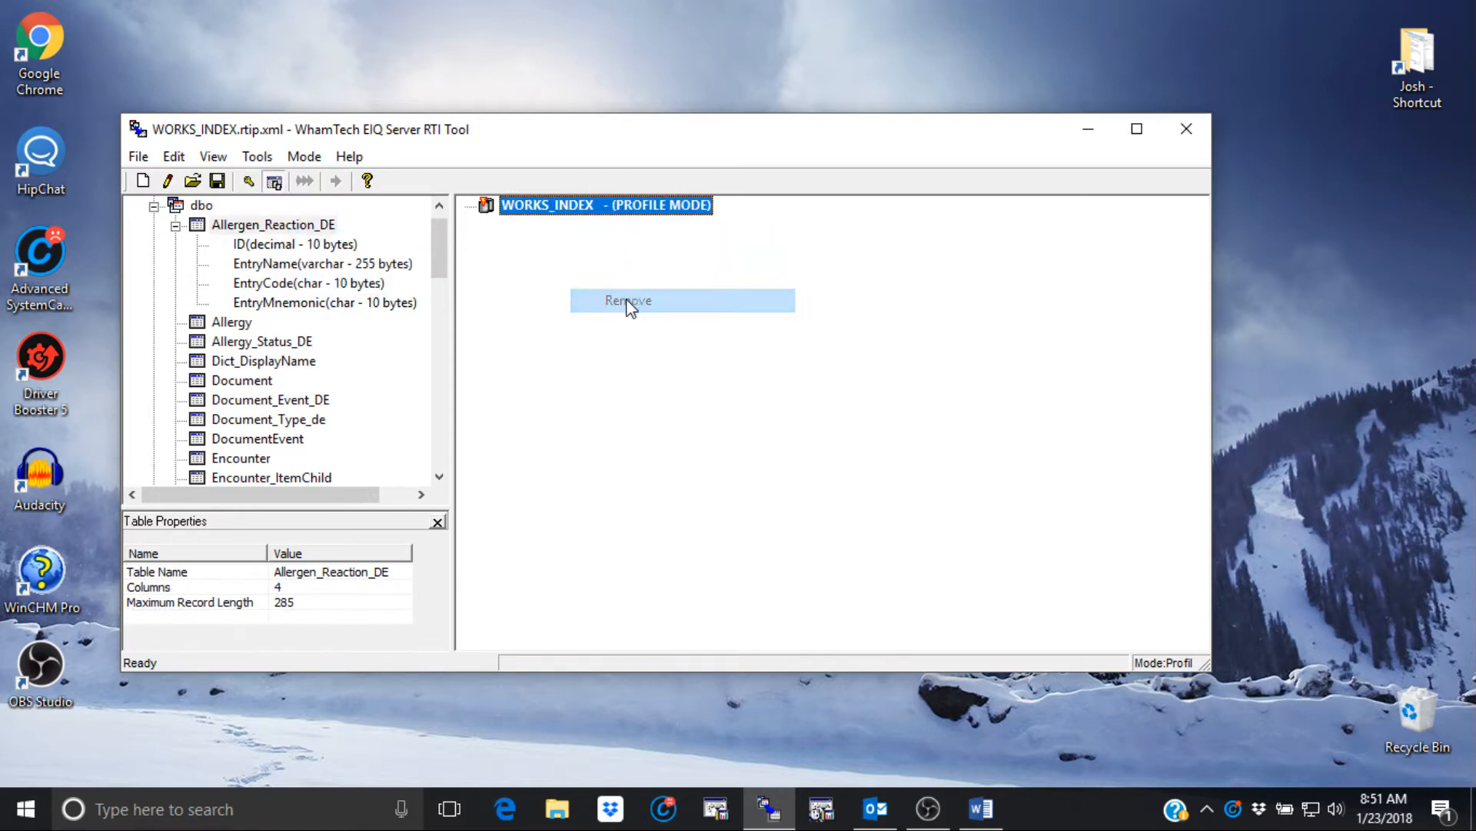
left_click(175, 225)
- Expand the Allergy table and add its ID column to WORKS_INDEX
left_click(218, 247)
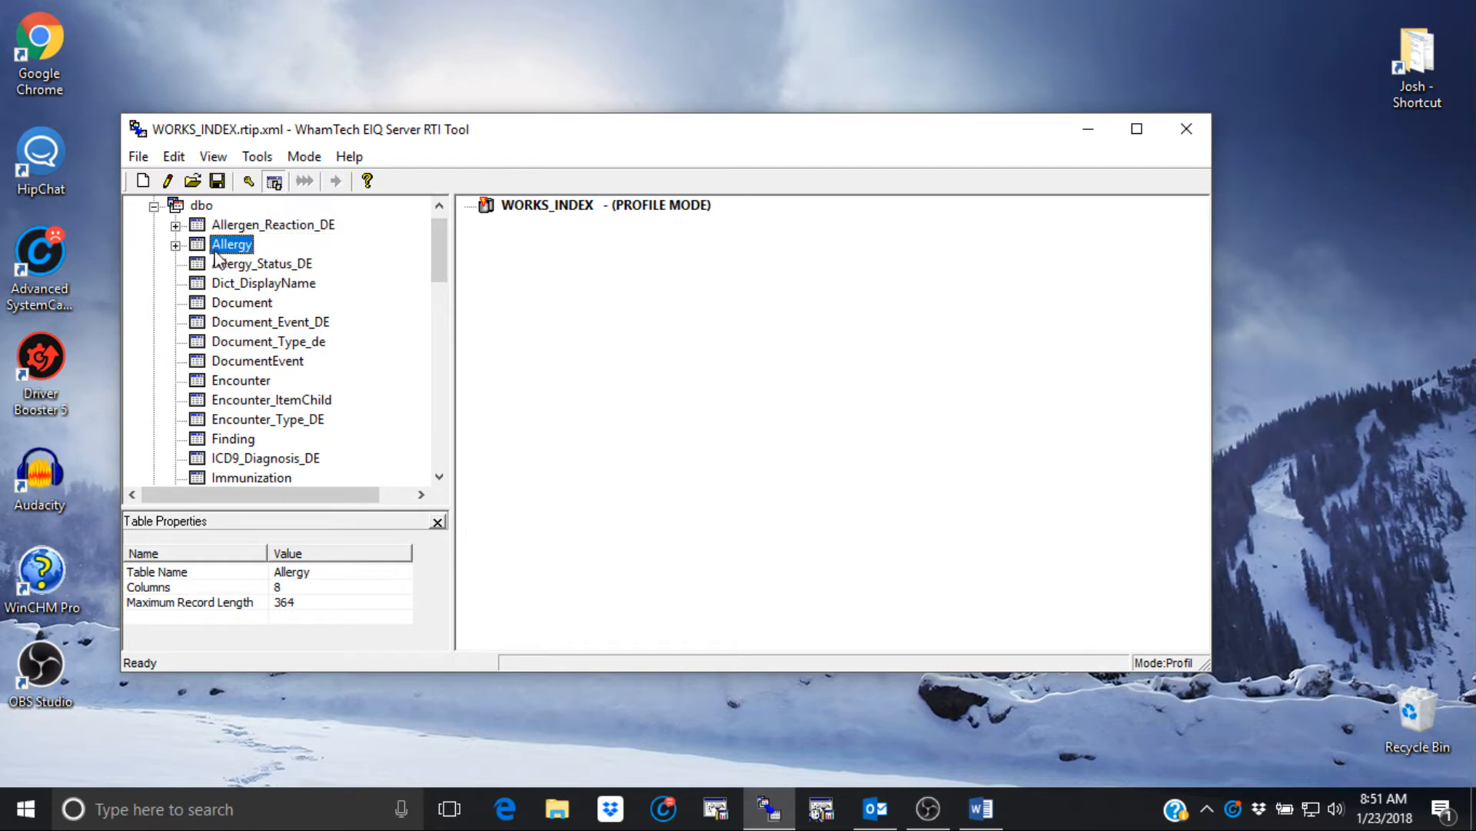
double_click(217, 249)
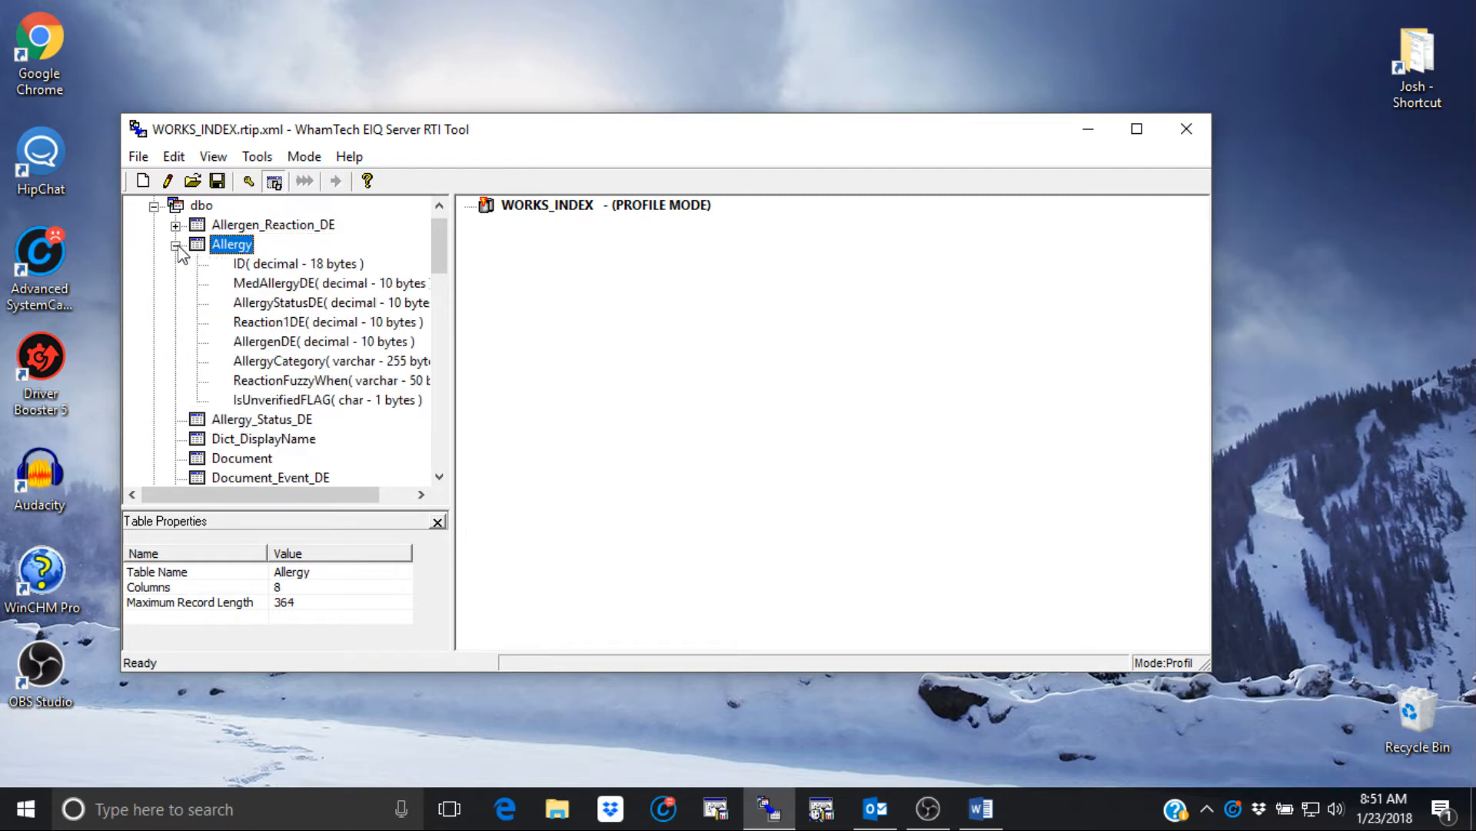
double_click(279, 265)
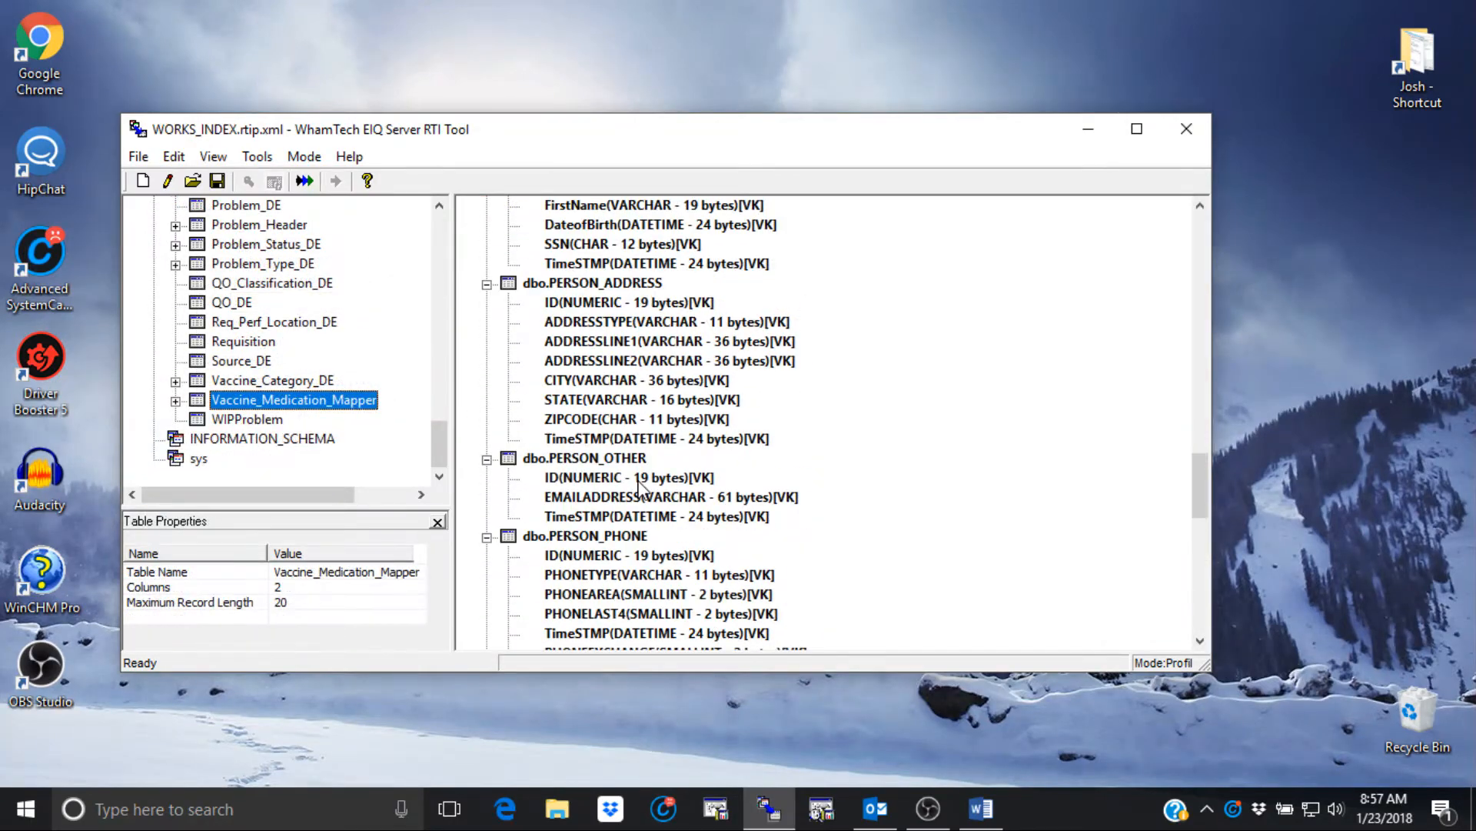
scroll(638, 485, "up", 15)
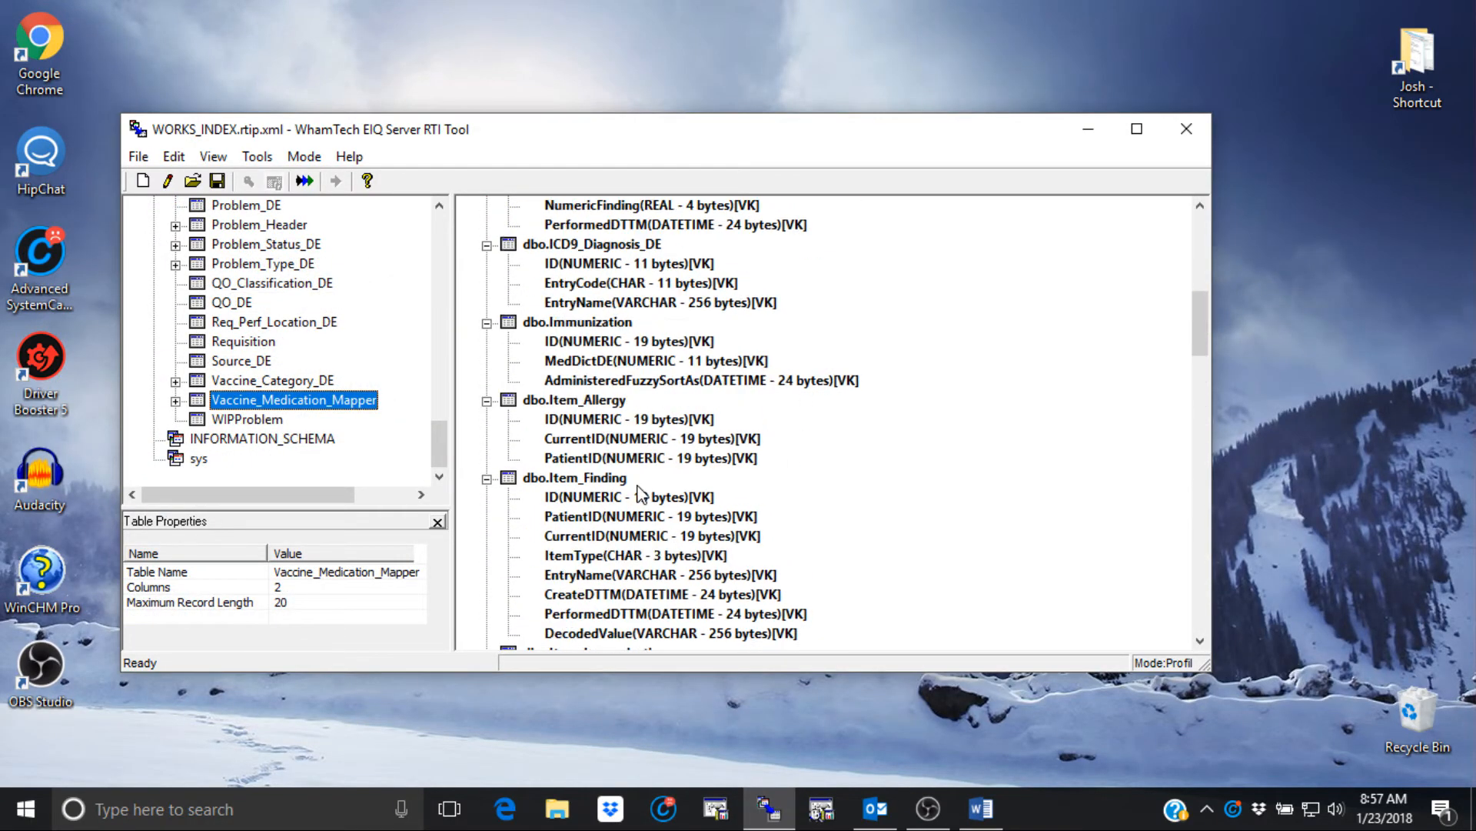
scroll(637, 496, "up", 3)
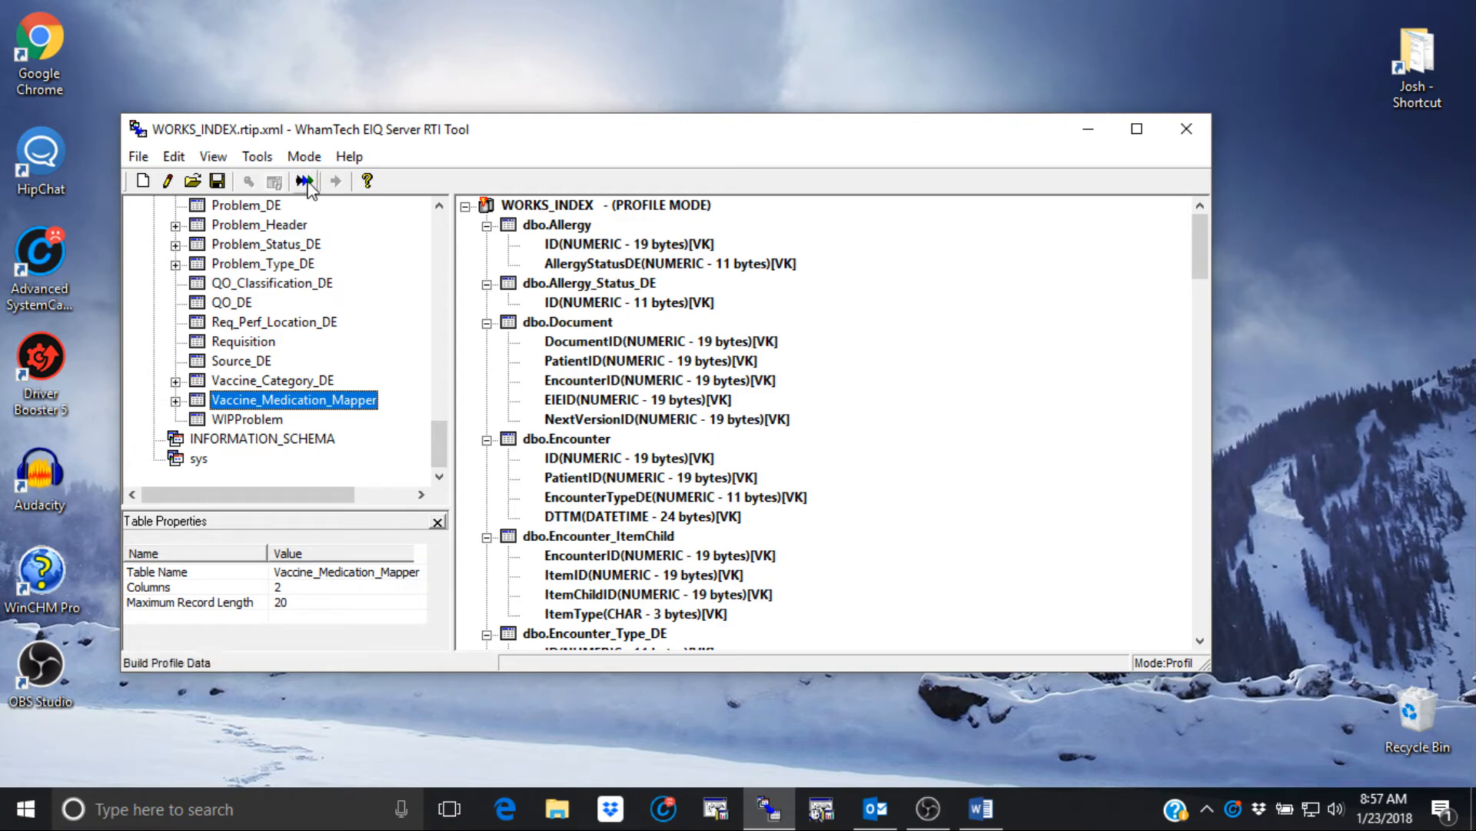
- Run a full build of WORKS_INDEX in profiling mode and close the completed progress window
left_click(307, 184)
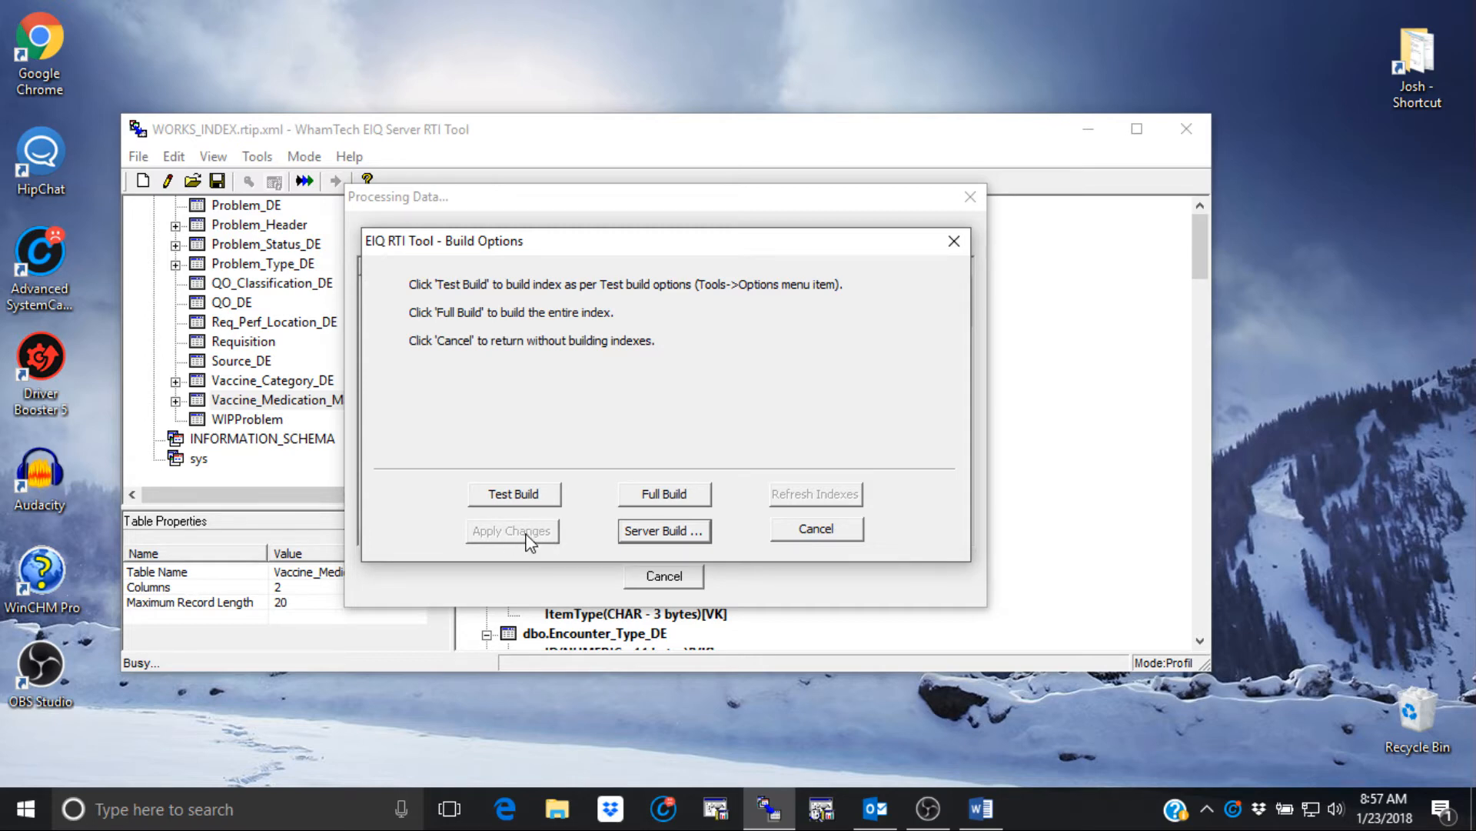
left_click(672, 498)
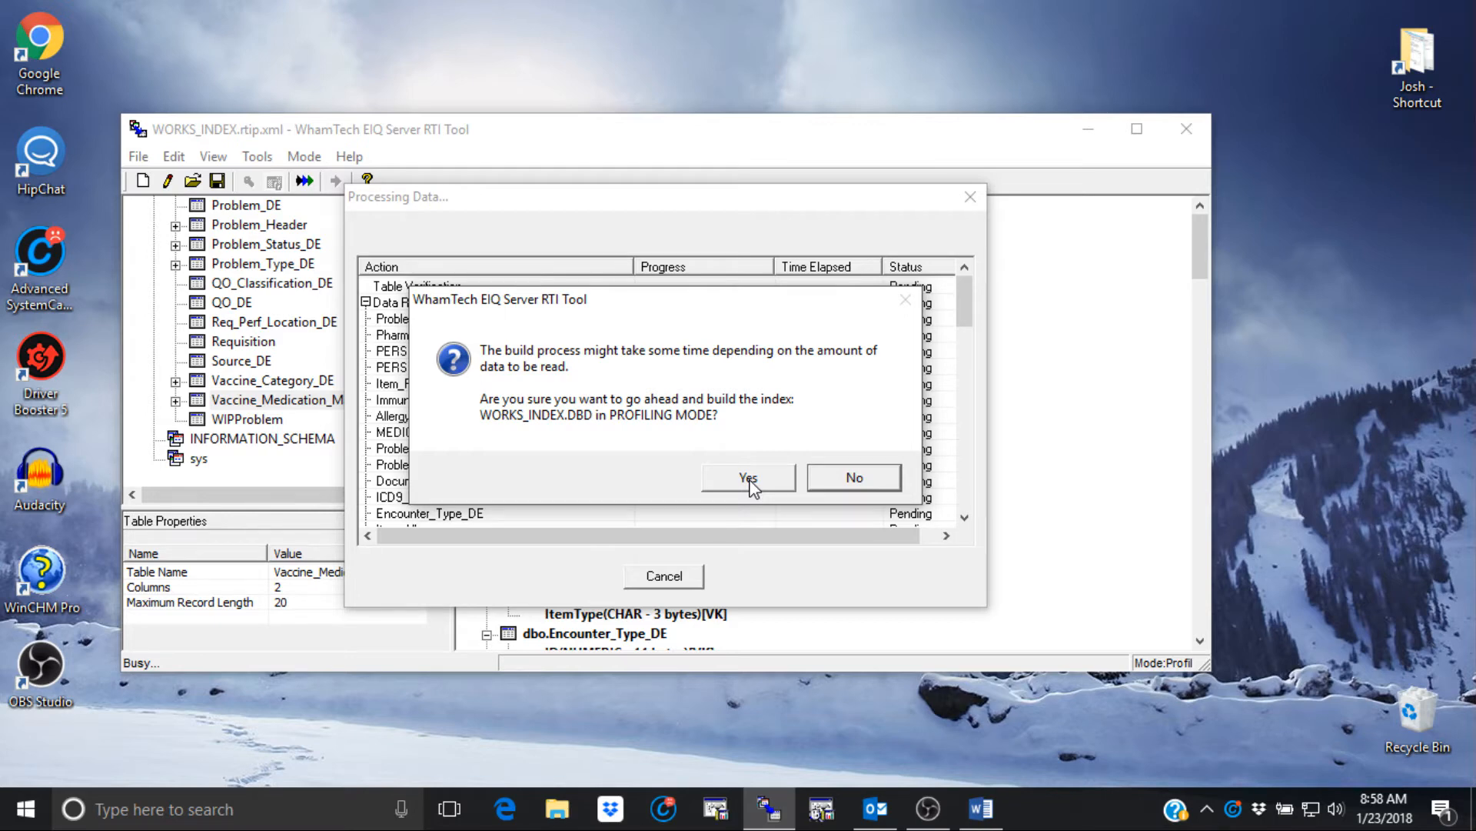
left_click(748, 477)
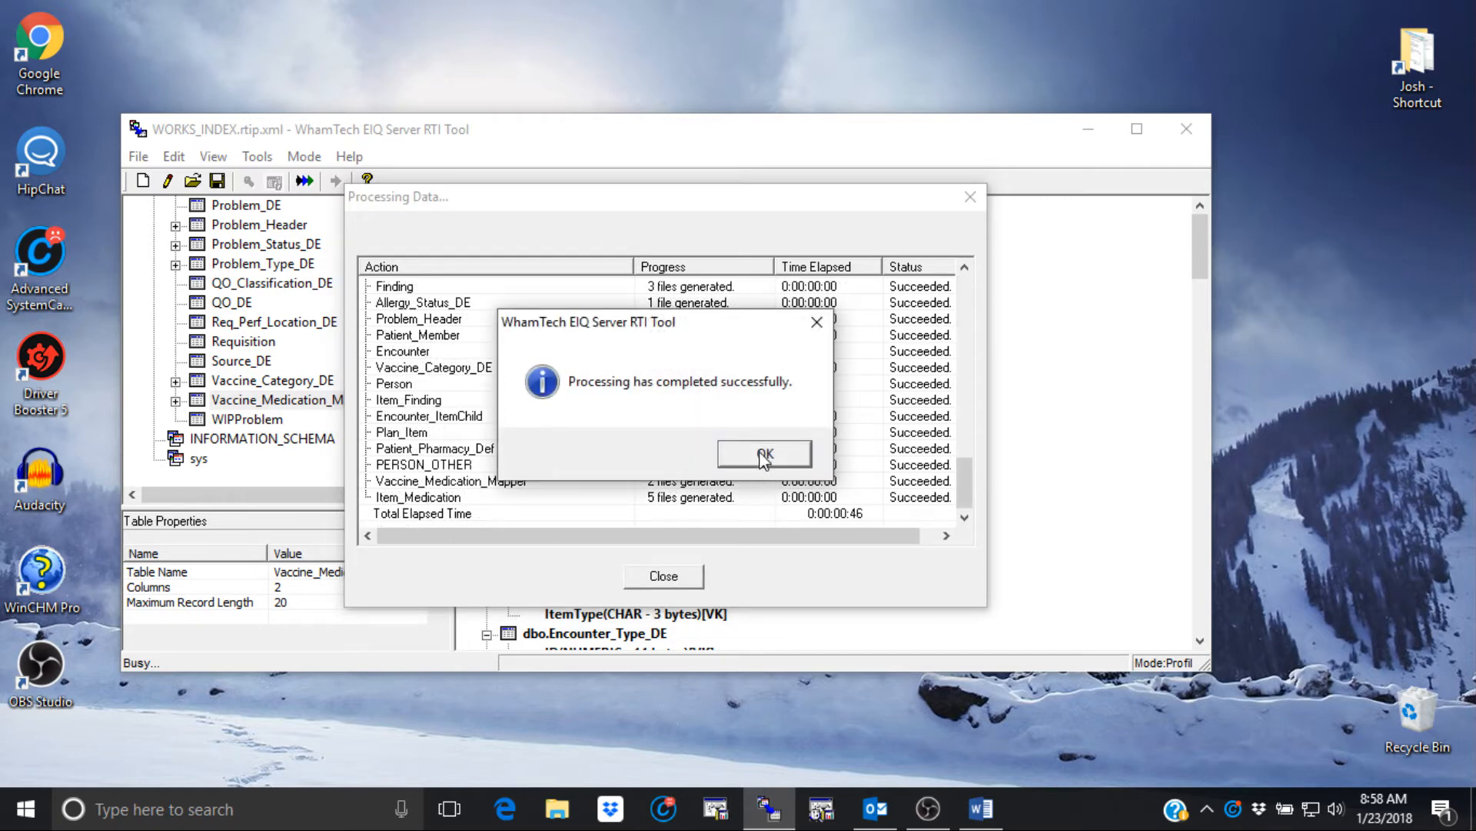
left_click(764, 454)
left_click(673, 581)
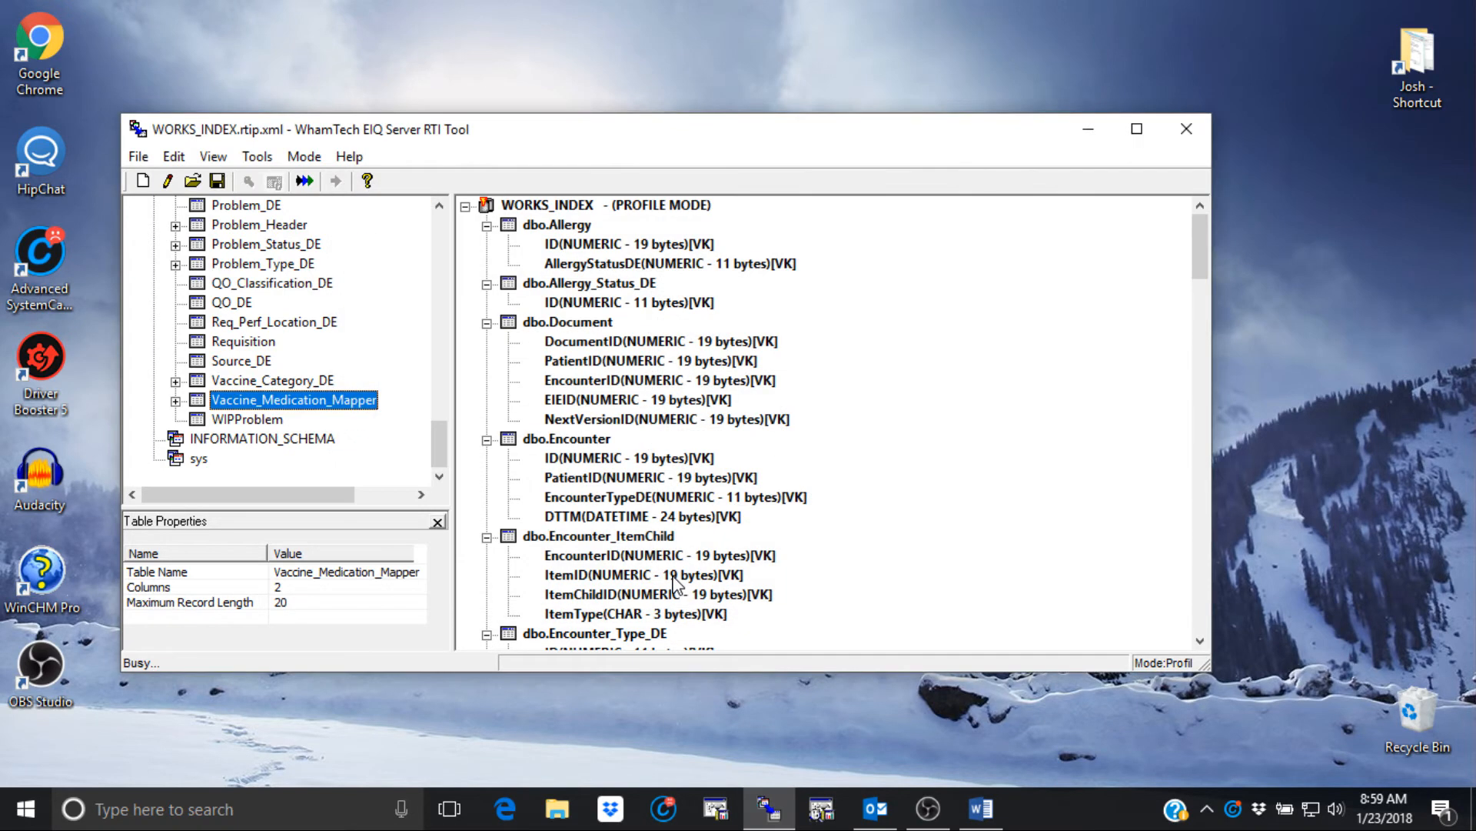
- Analyze dbo.Person's SSN column and review its 30-row value distribution
scroll(617, 543, "down", 15)
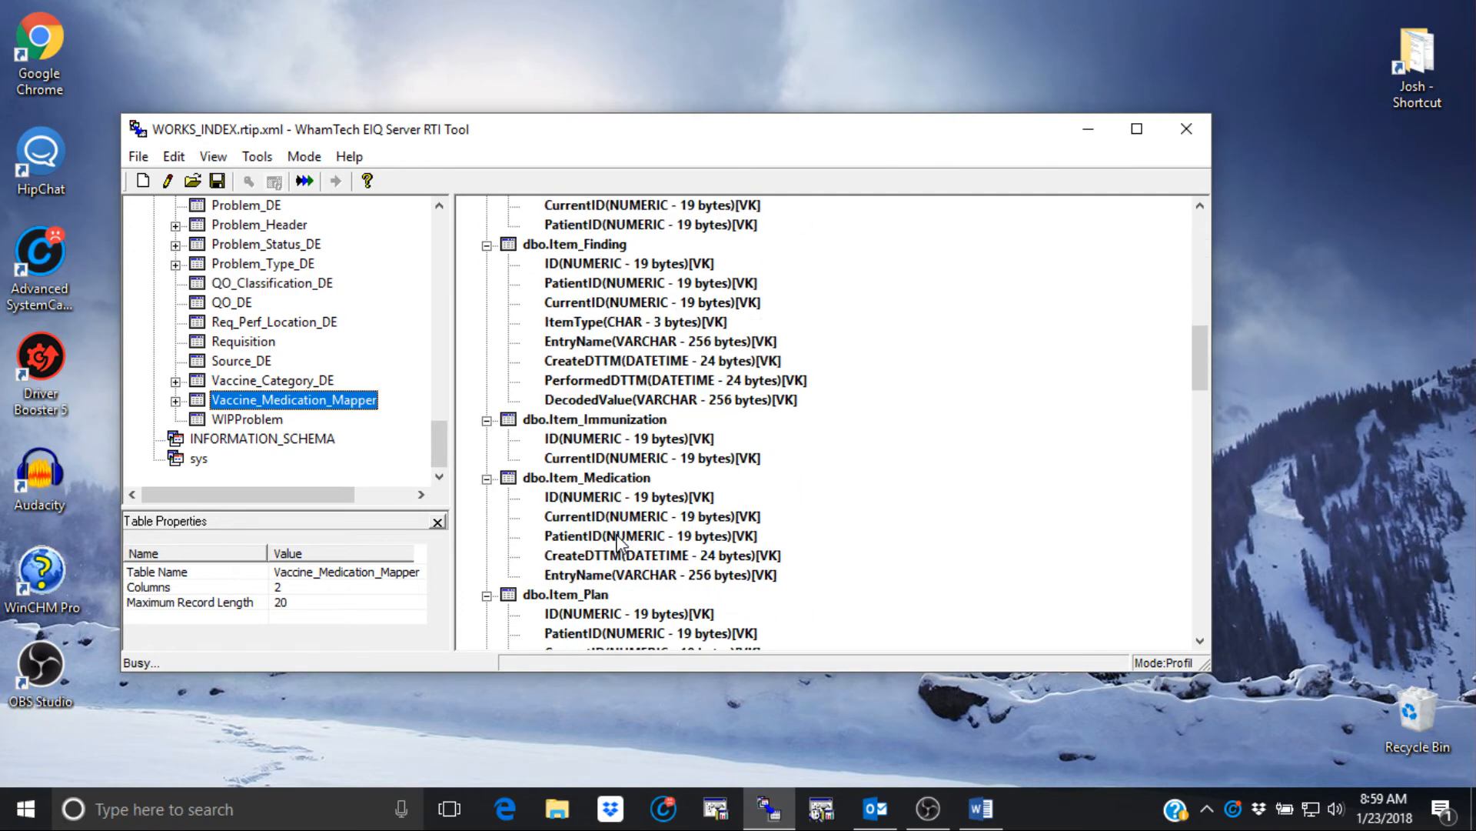
scroll(618, 543, "down", 5)
scroll(617, 543, "down", 3)
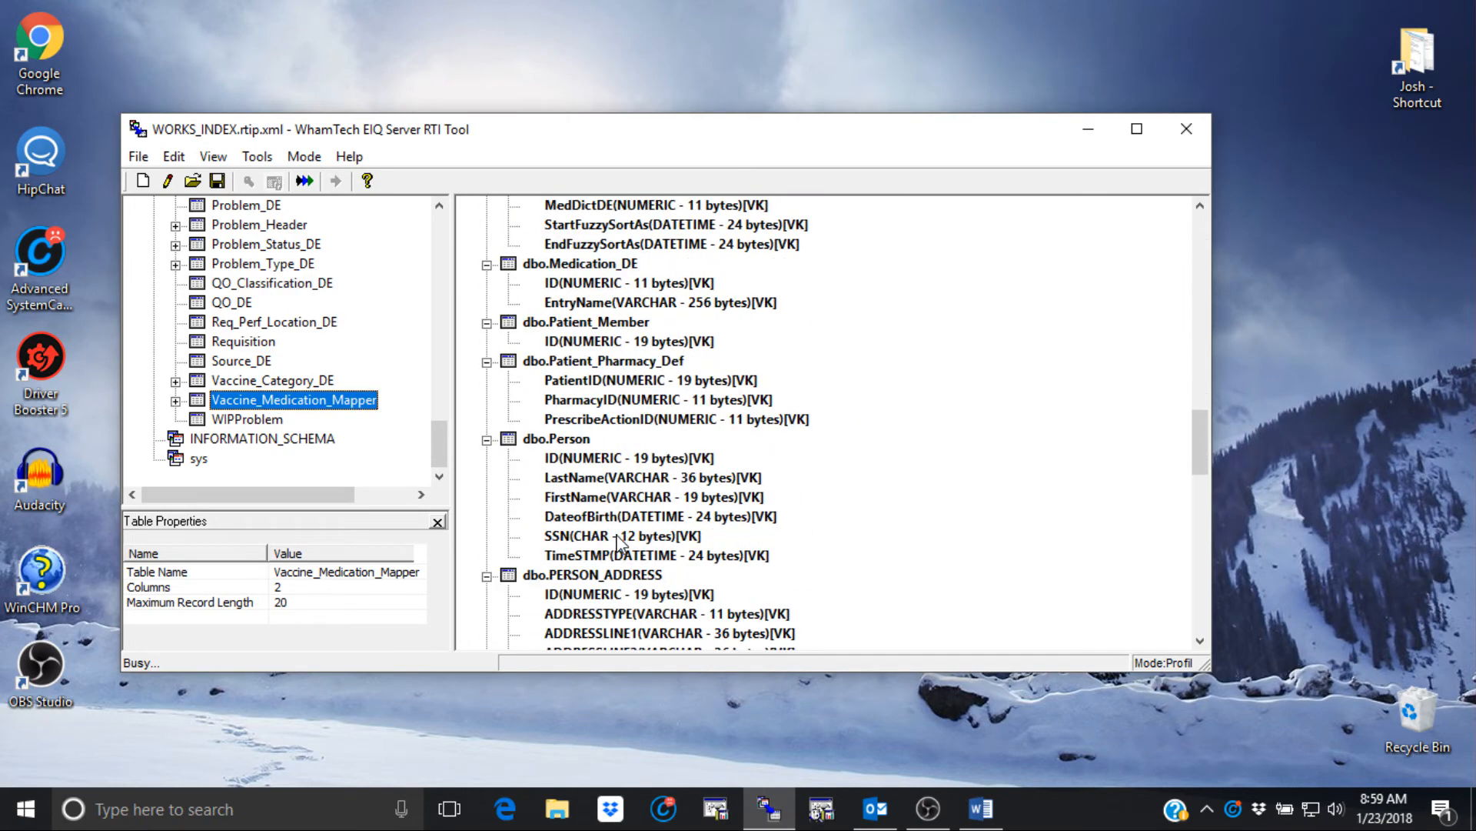
right_click(583, 535)
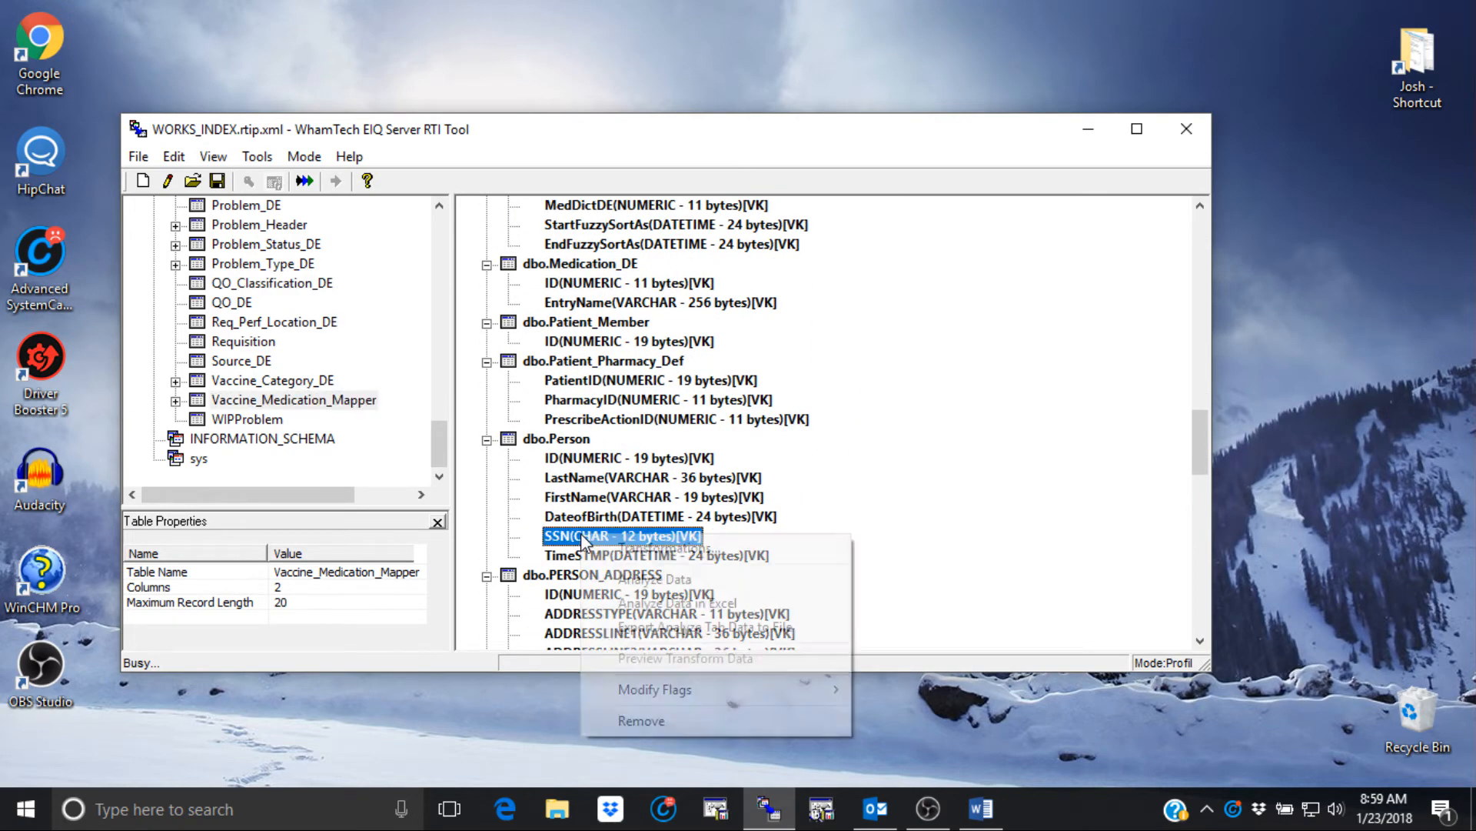
left_click(667, 579)
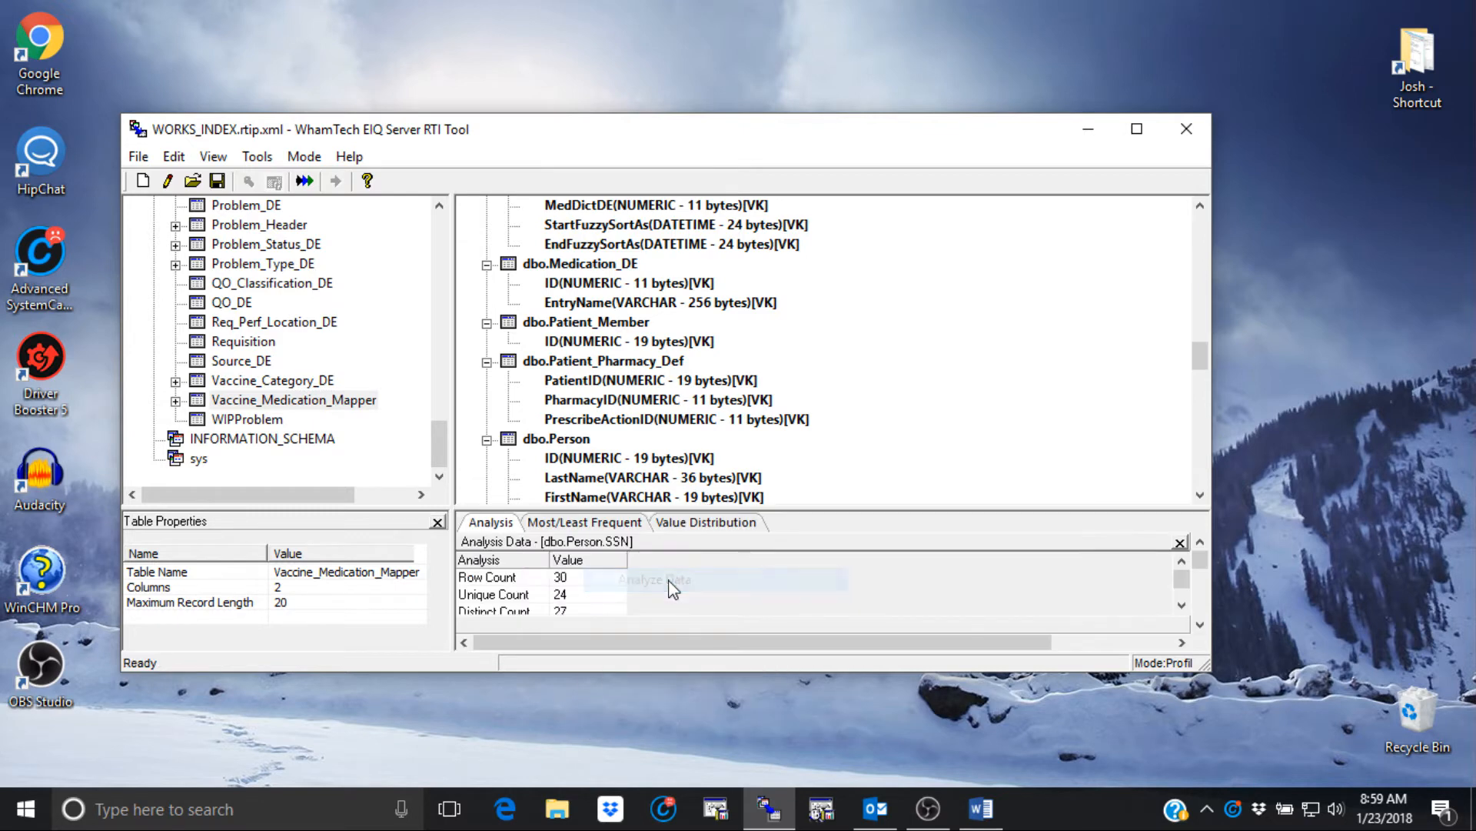
left_click(690, 527)
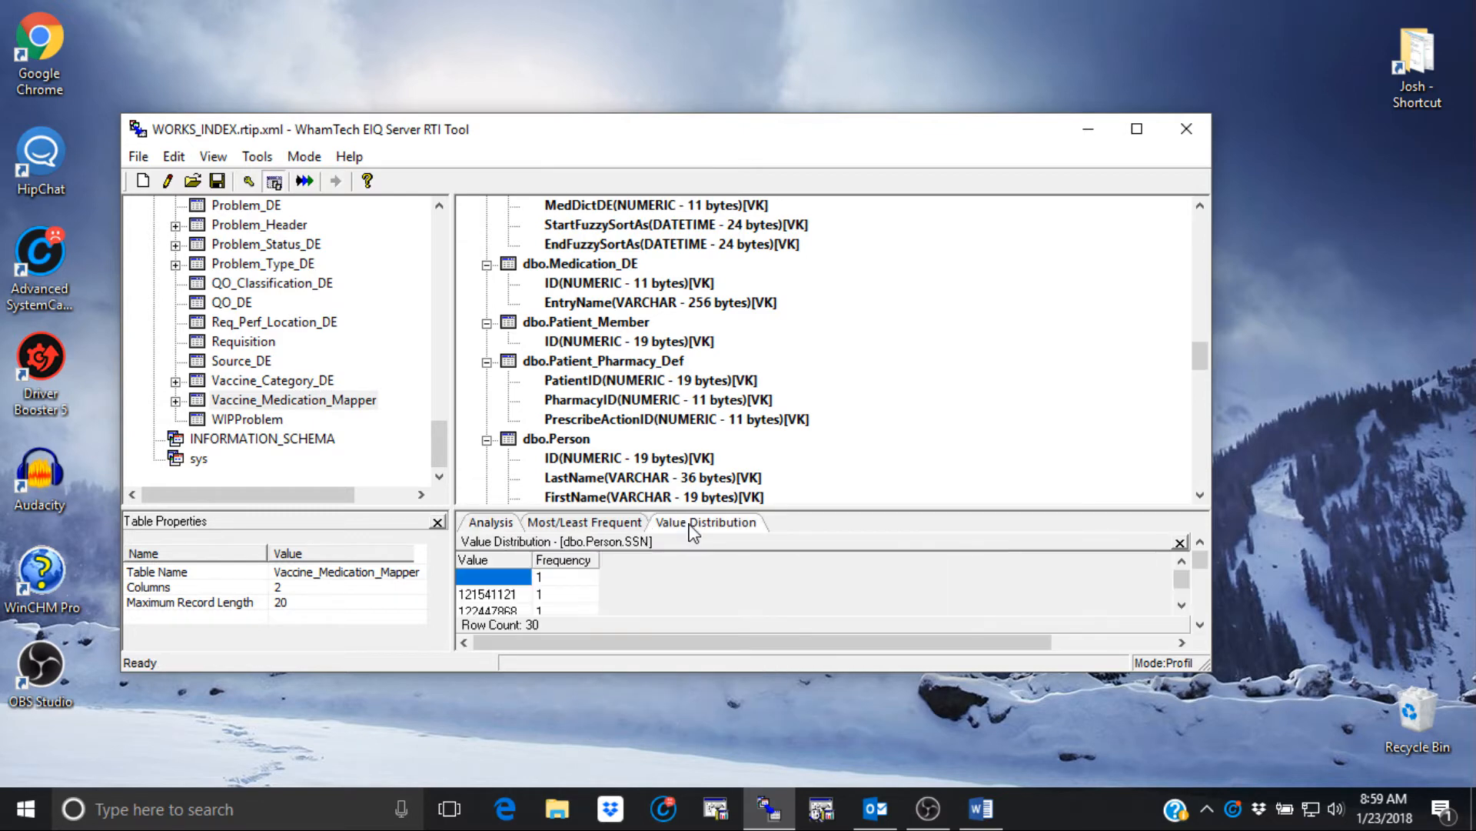
scroll(639, 581, "down", 2)
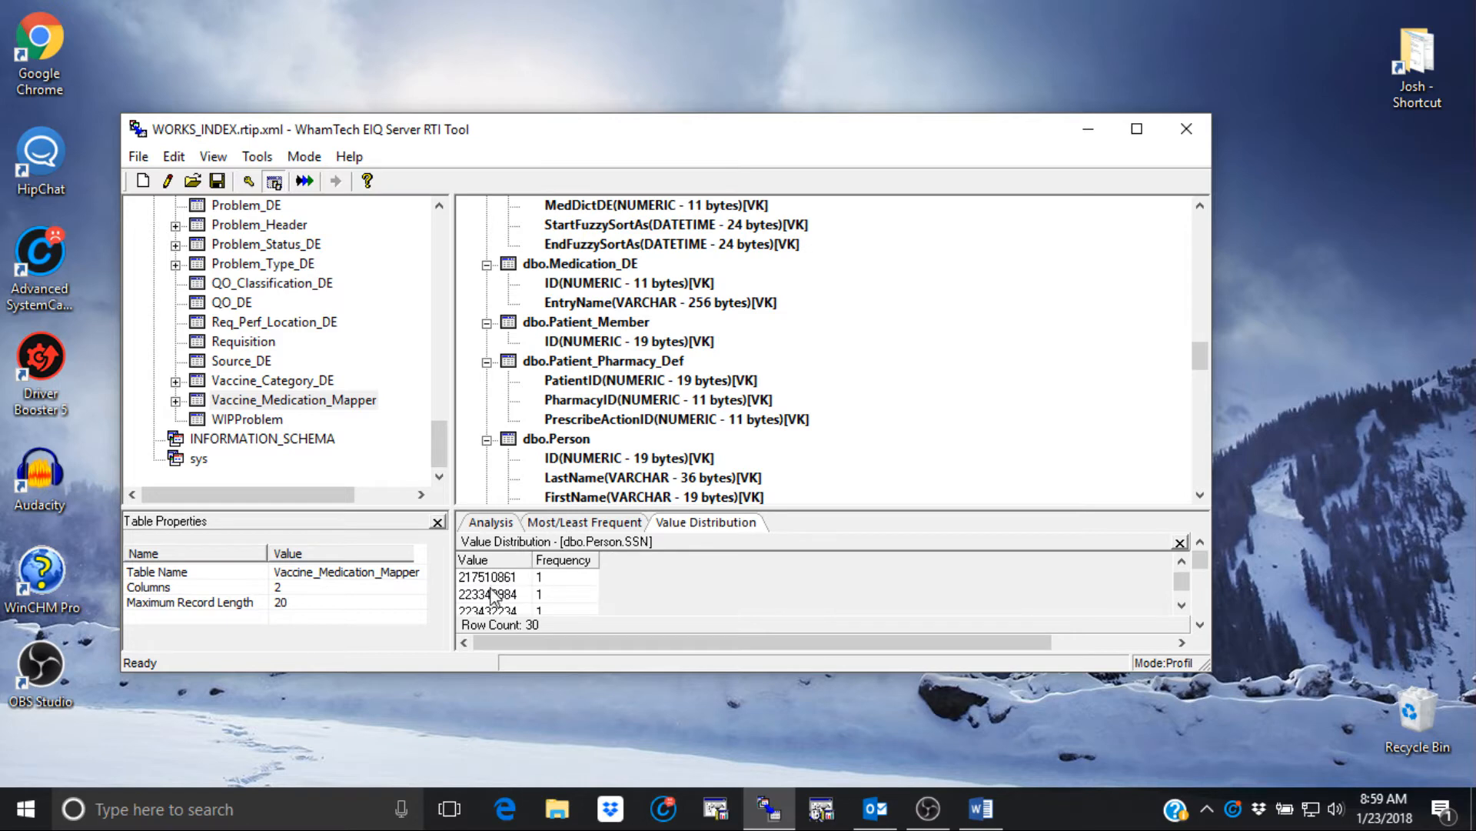
scroll(511, 592, "up", 2)
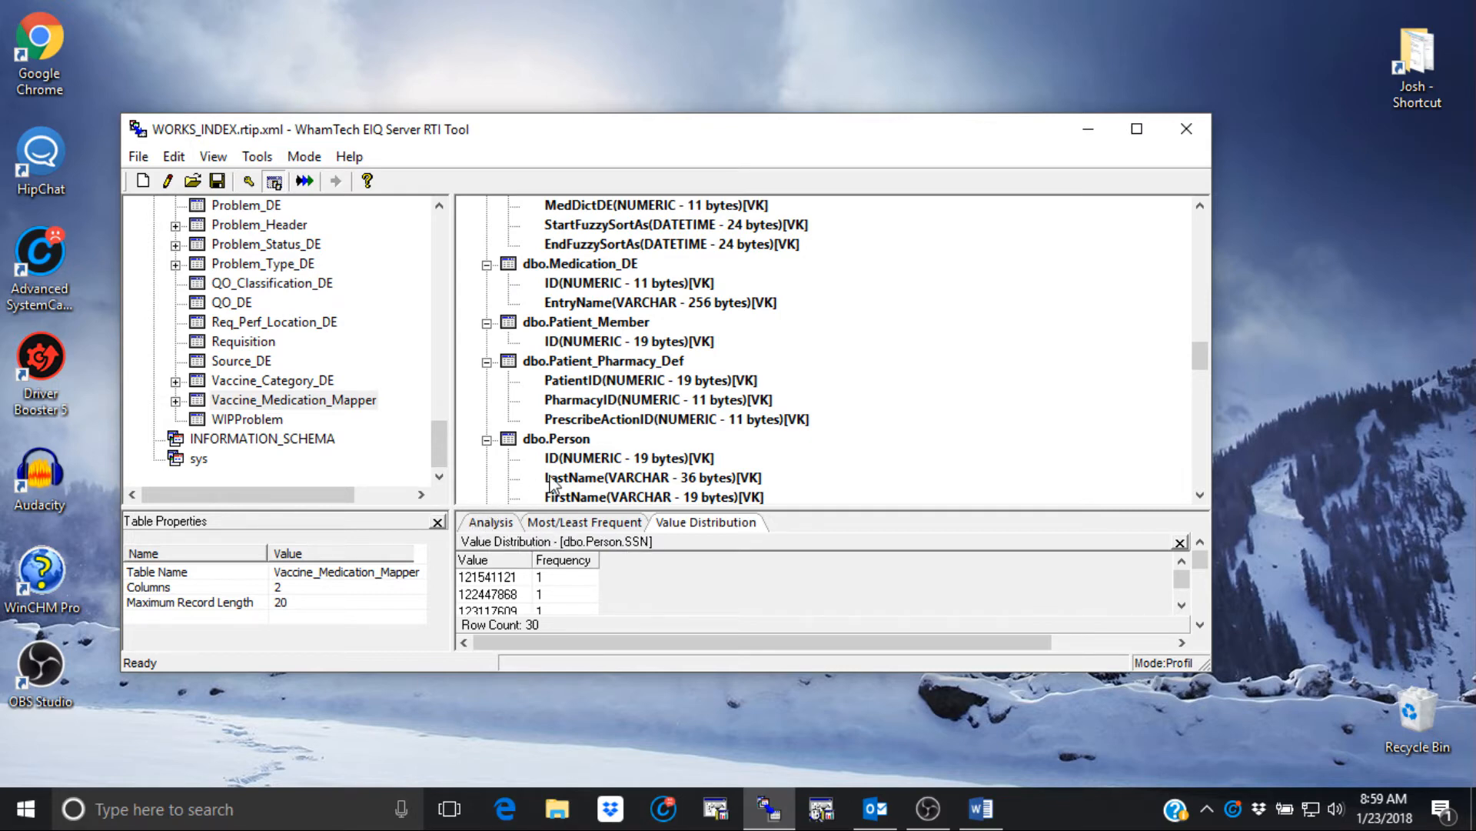
scroll(584, 471, "down", 1)
- Add the default FormatSSN() transform to dbo.Person's SSN column and apply it
right_click(586, 478)
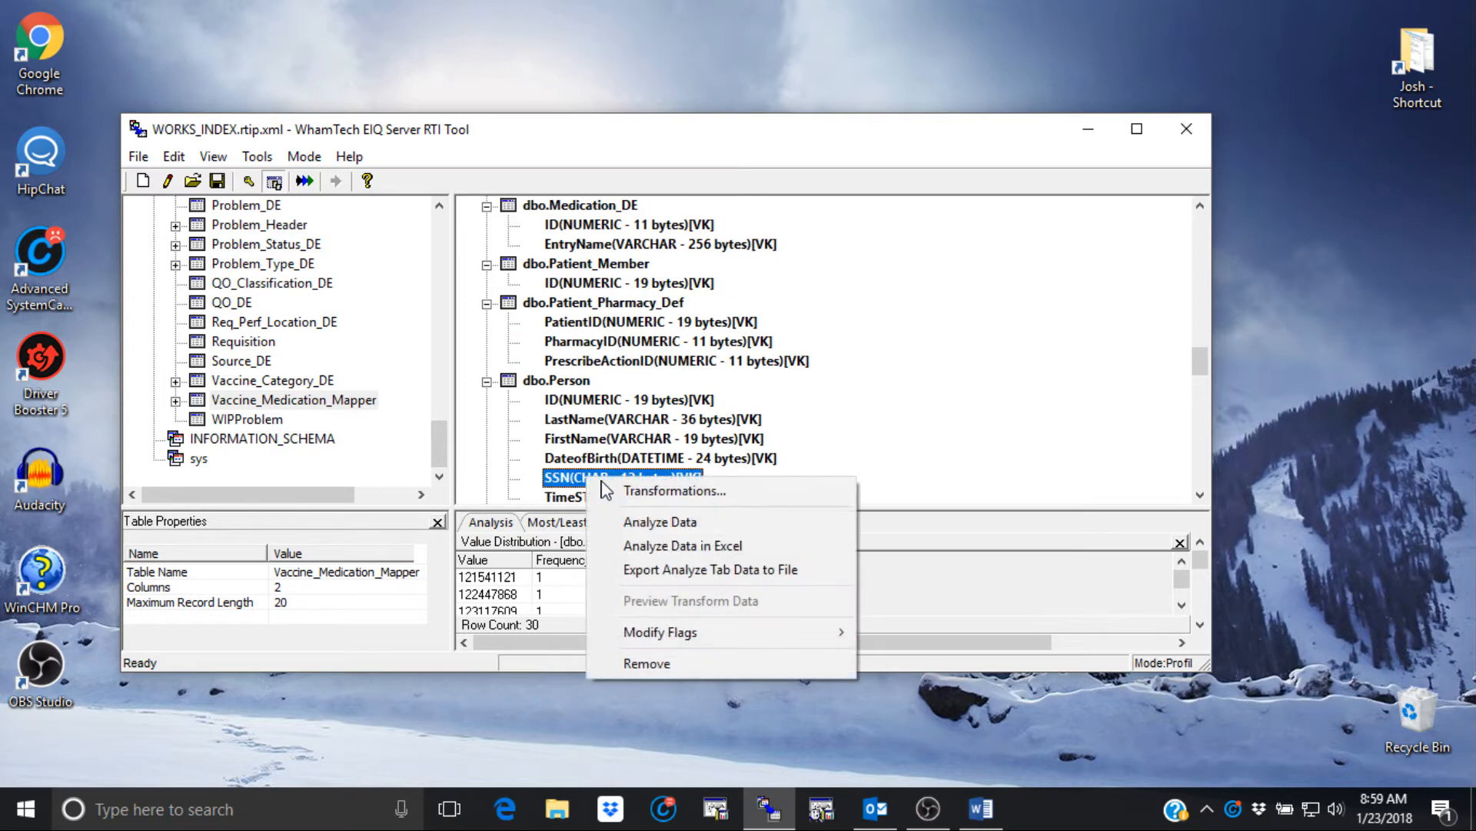
left_click(676, 492)
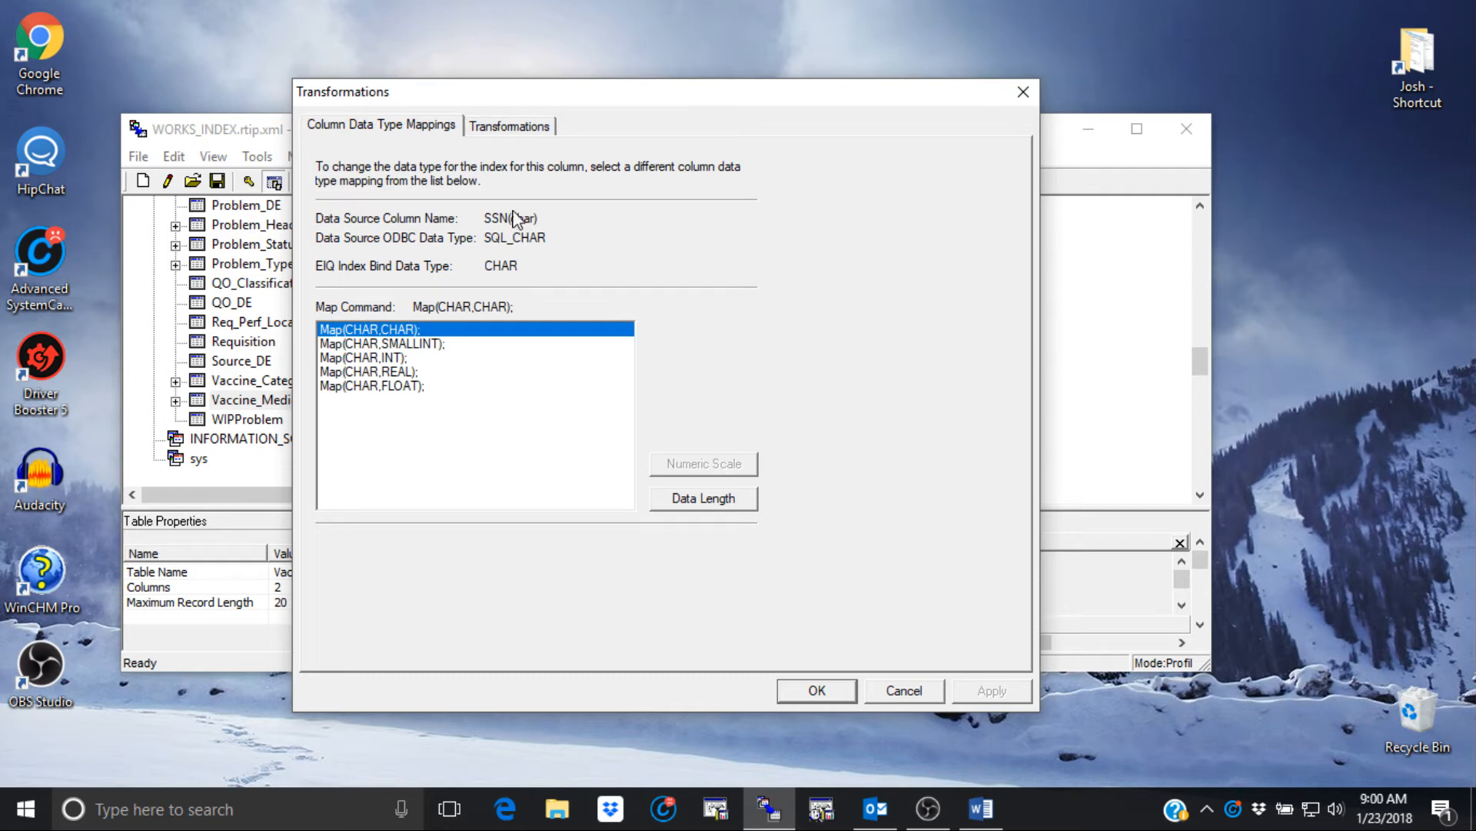
left_click(512, 128)
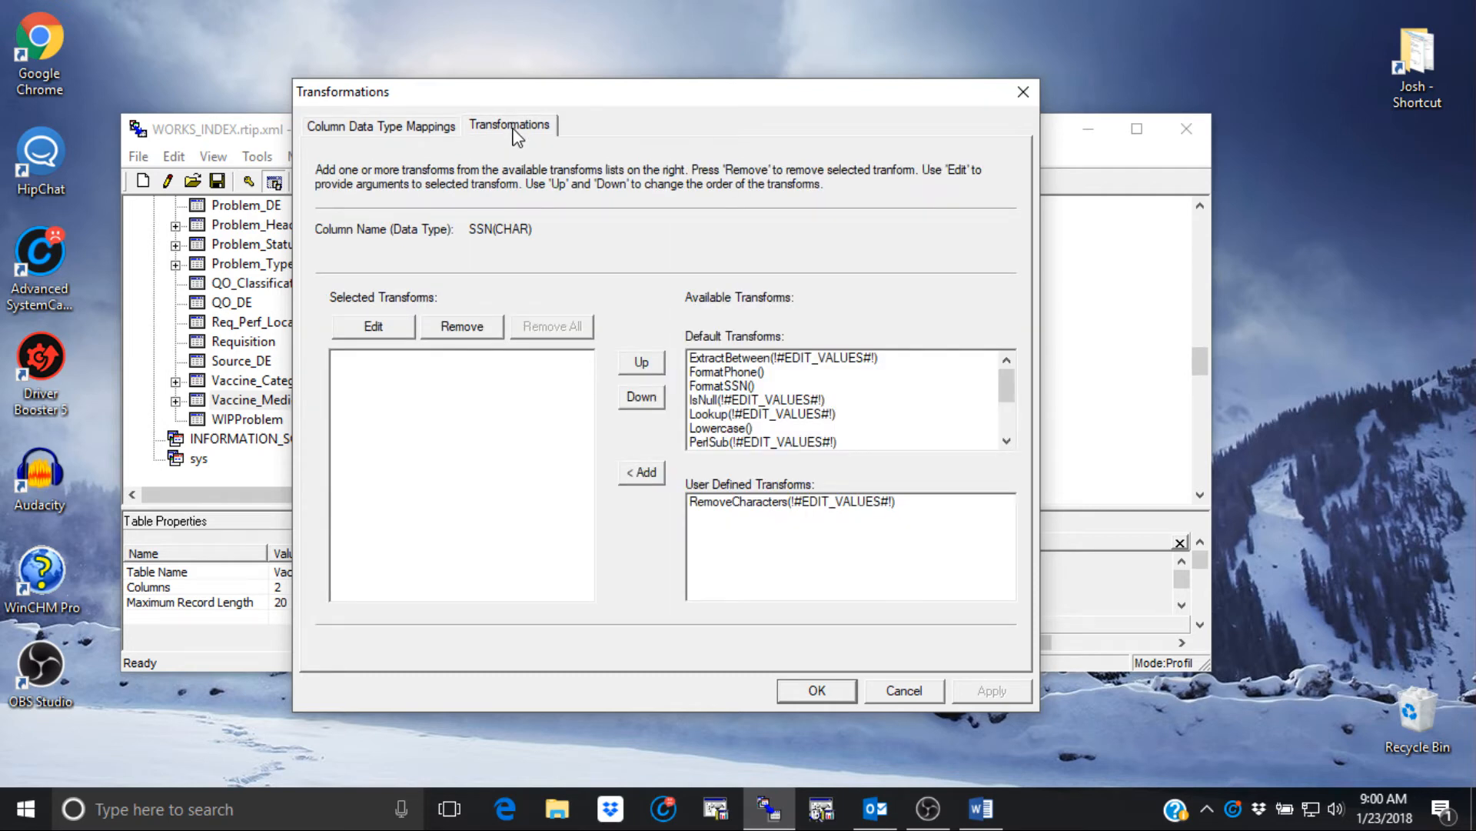
double_click(728, 386)
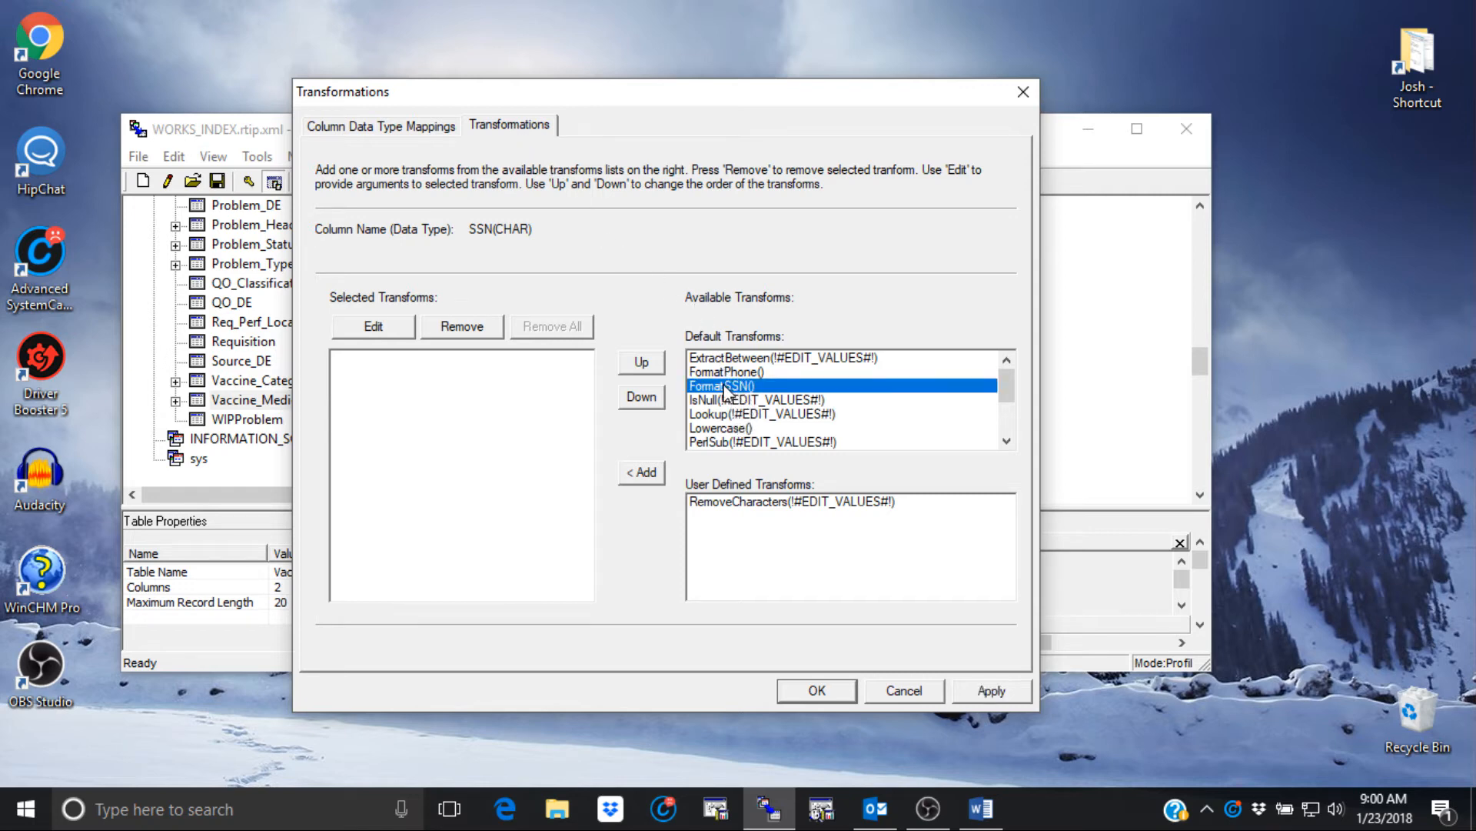
left_click(978, 693)
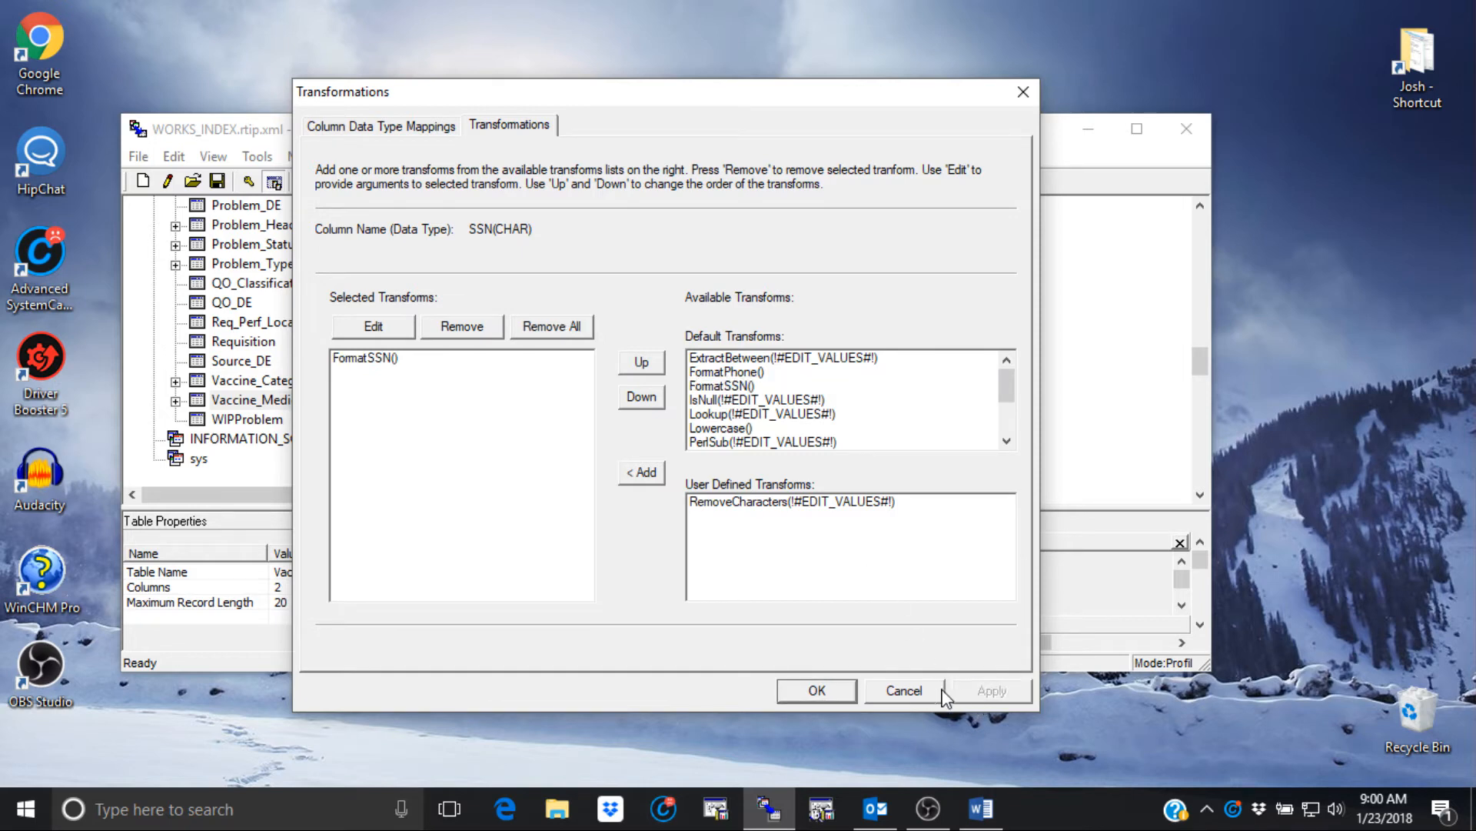
left_click(819, 690)
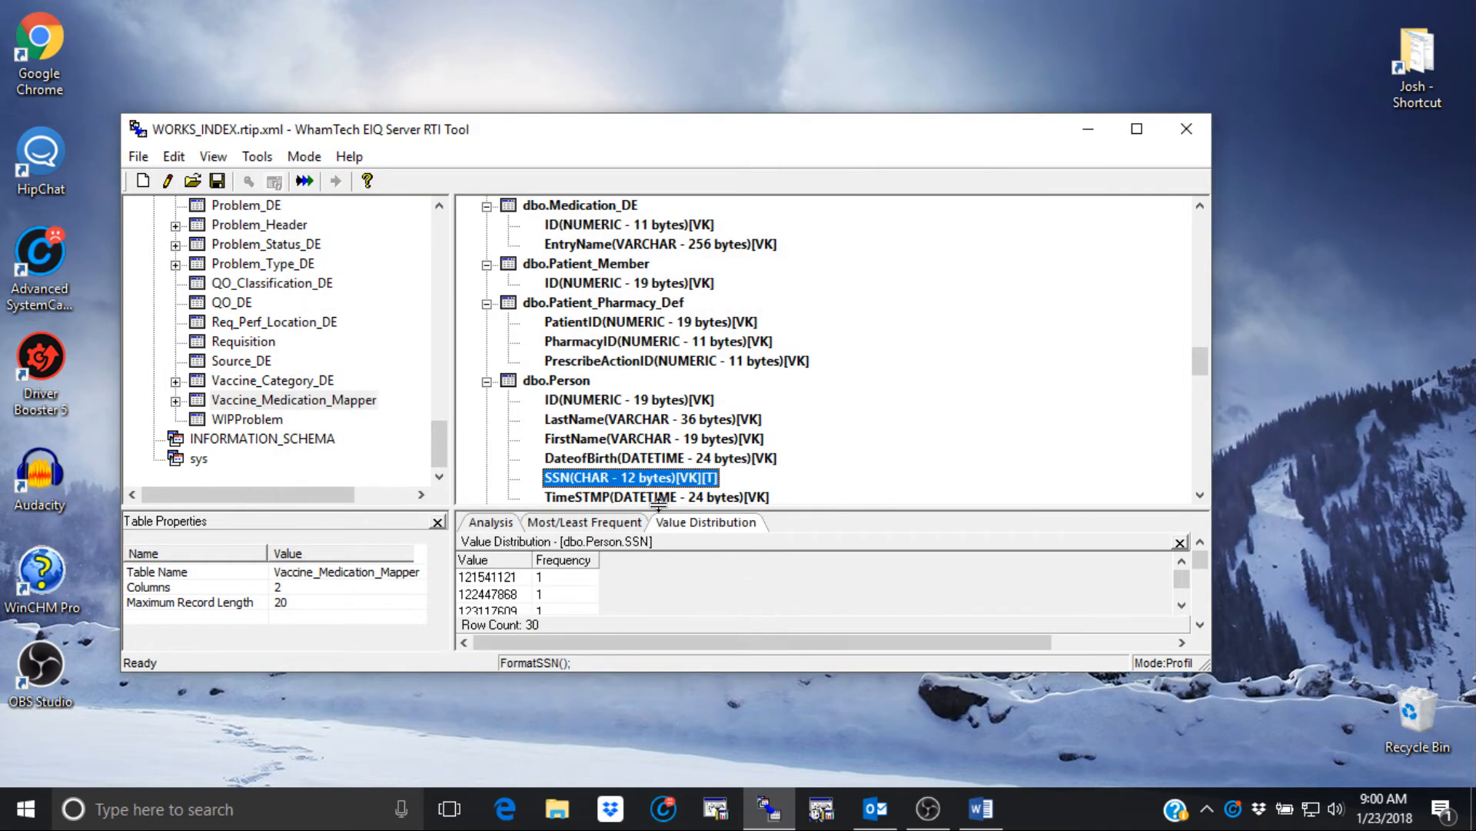
- Preview the transformed dbo.Person SSN values in dashed format, then bring up the Mode menu
right_click(605, 477)
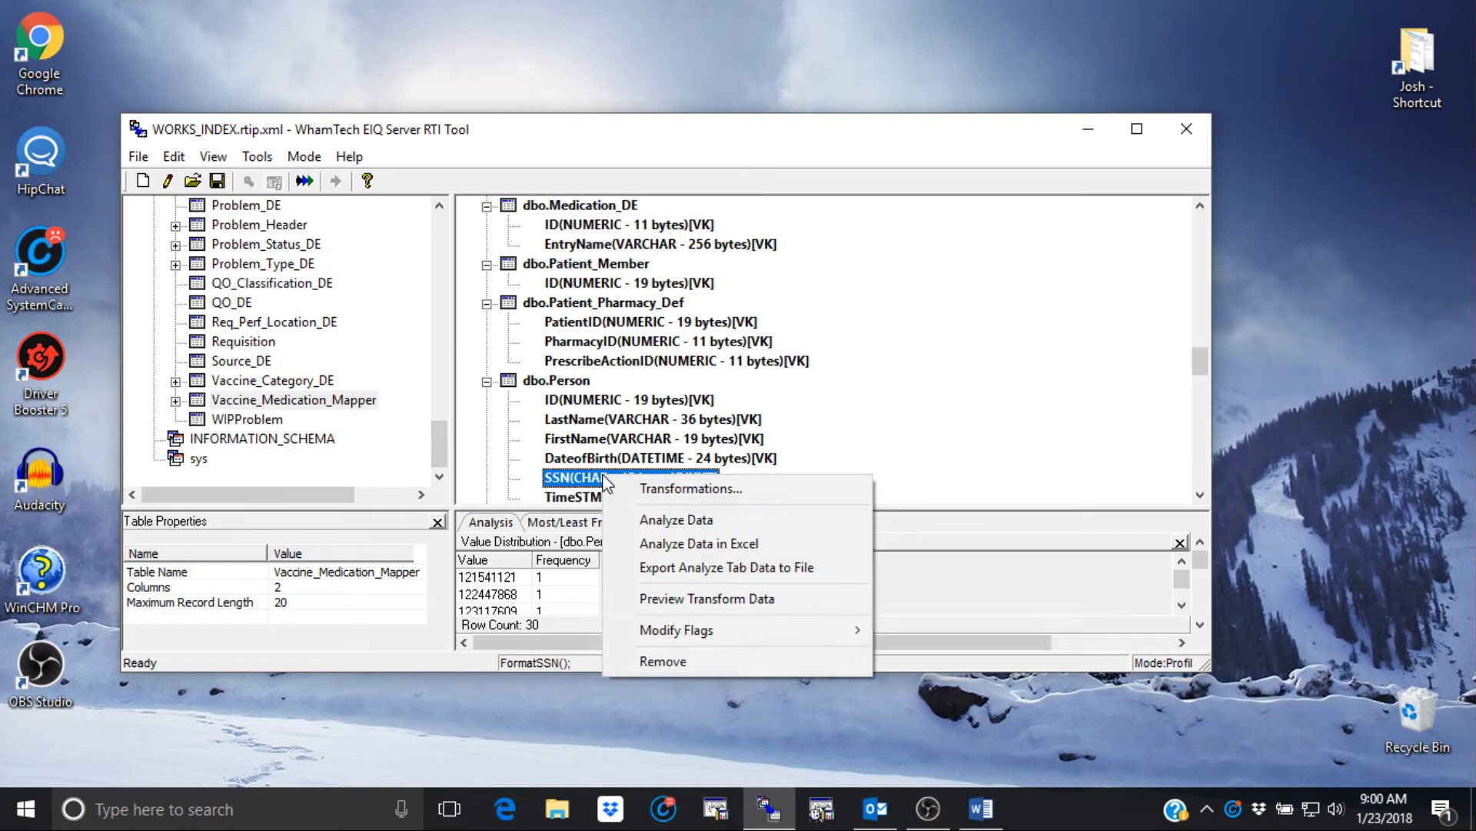
left_click(716, 598)
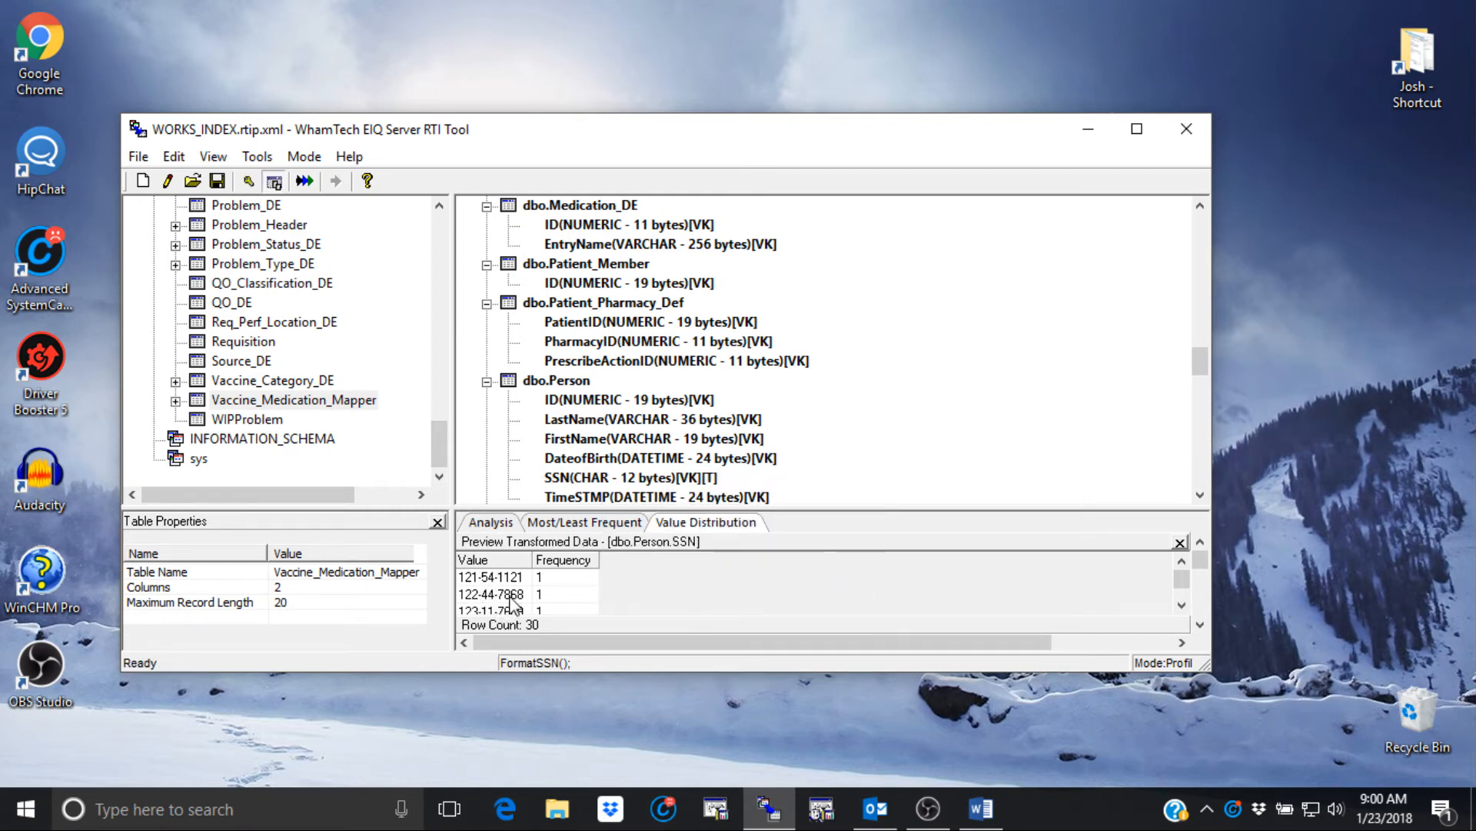
scroll(496, 599, "down", 3)
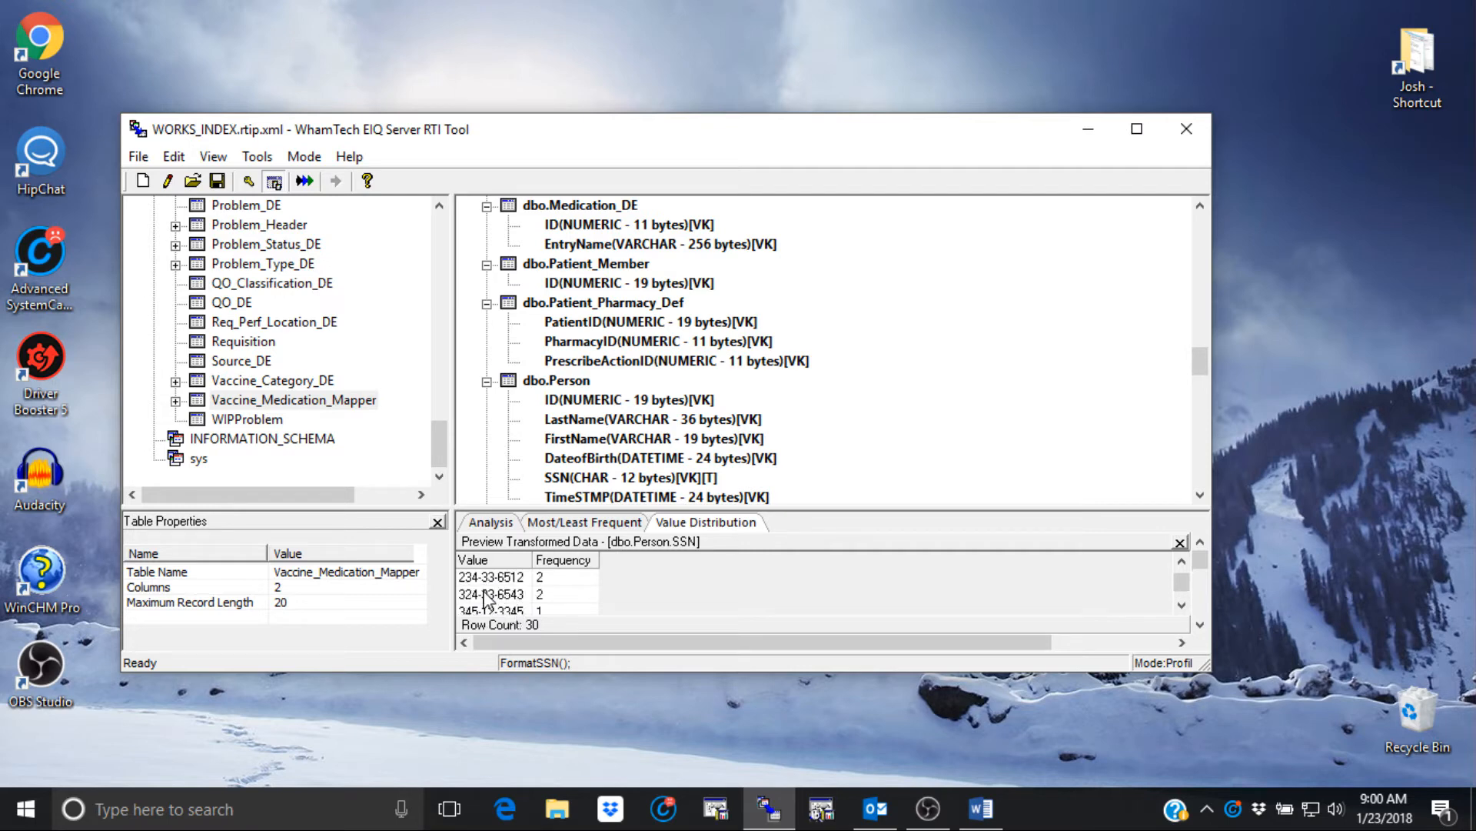
scroll(485, 597, "down", 2)
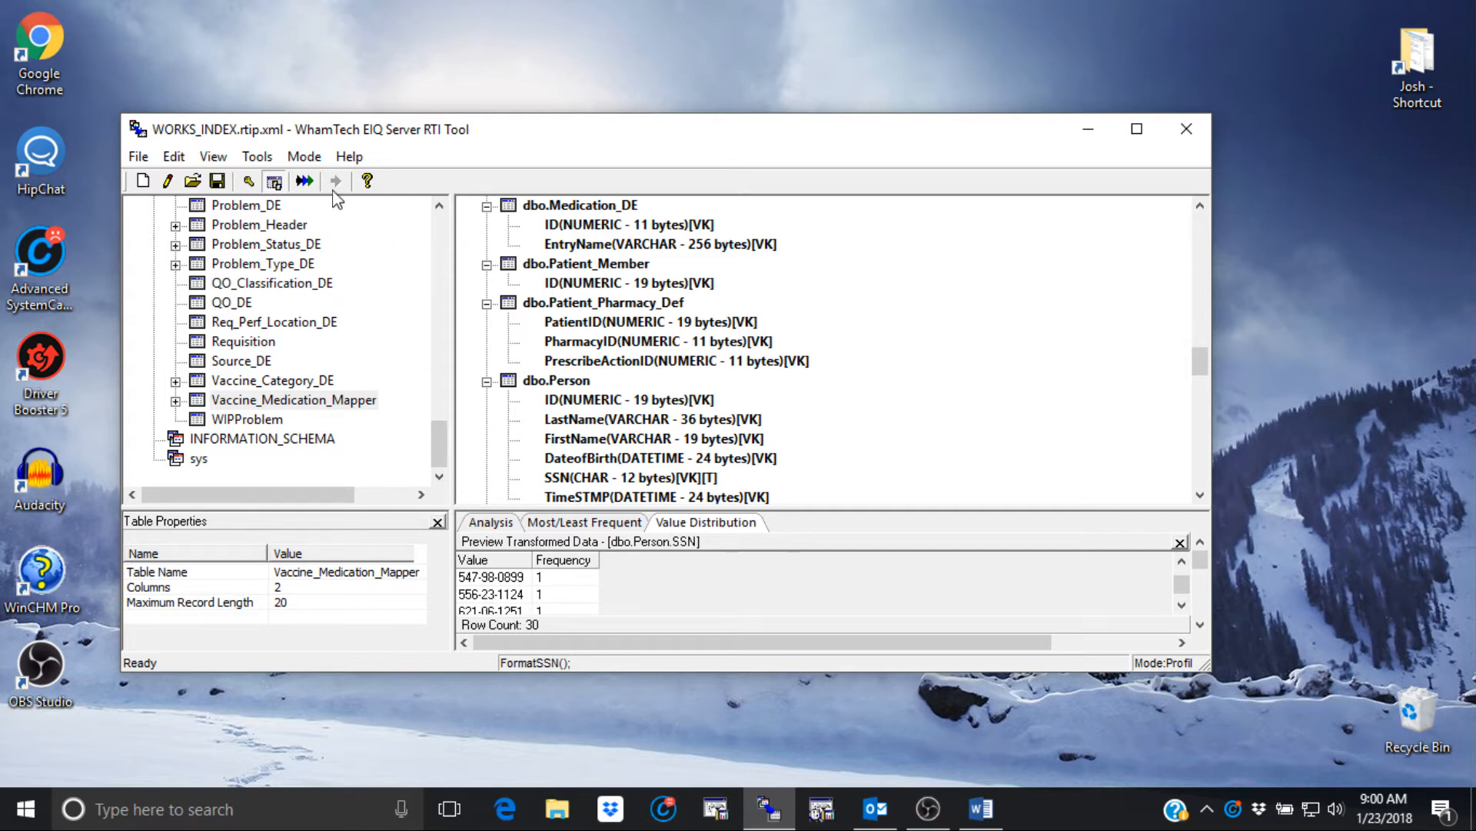
left_click(306, 157)
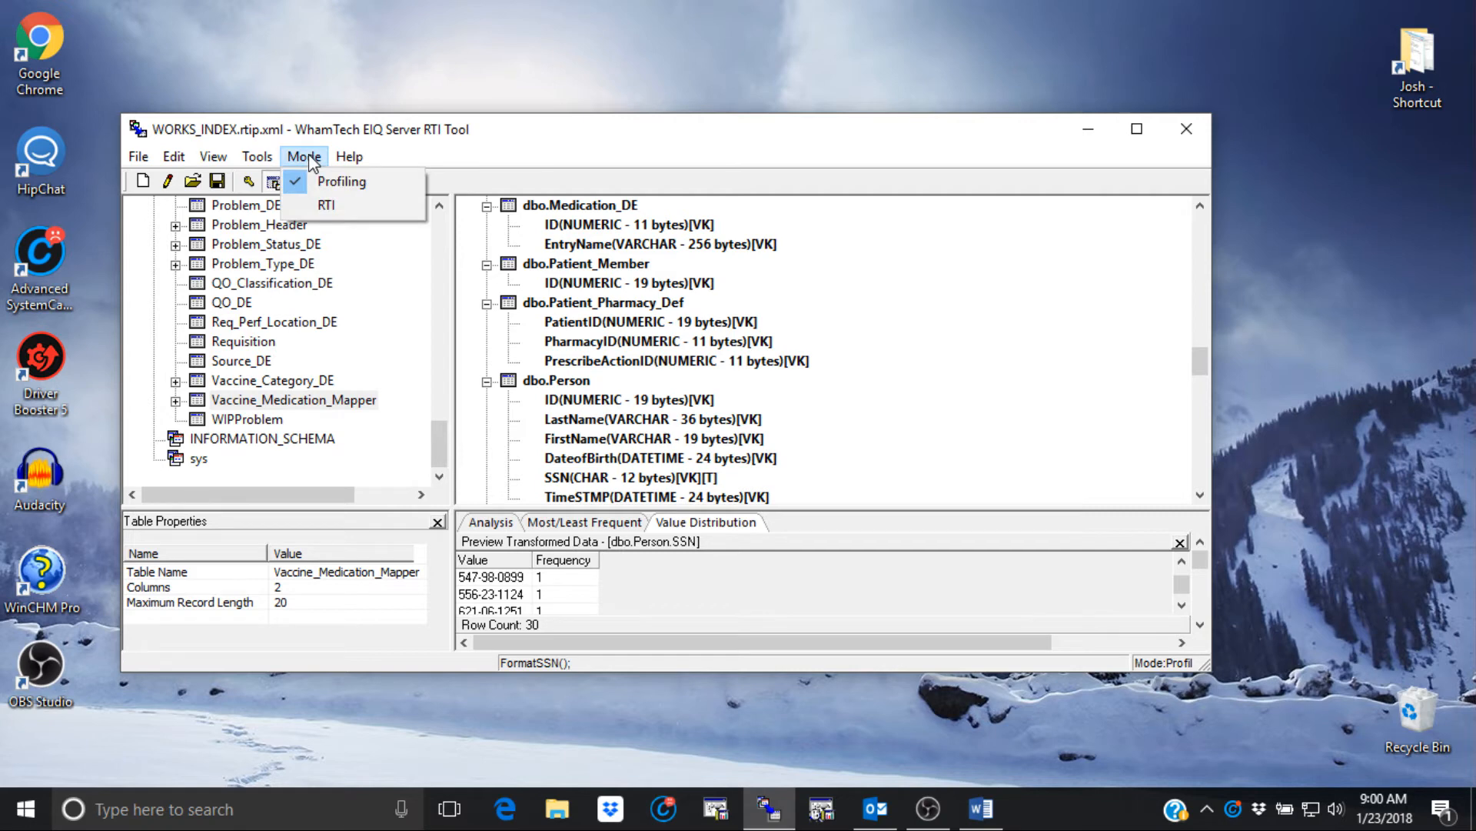
- Switch to RTI mode after saving the profiling session as WORKS_INDEX.rtip.xml
left_click(342, 208)
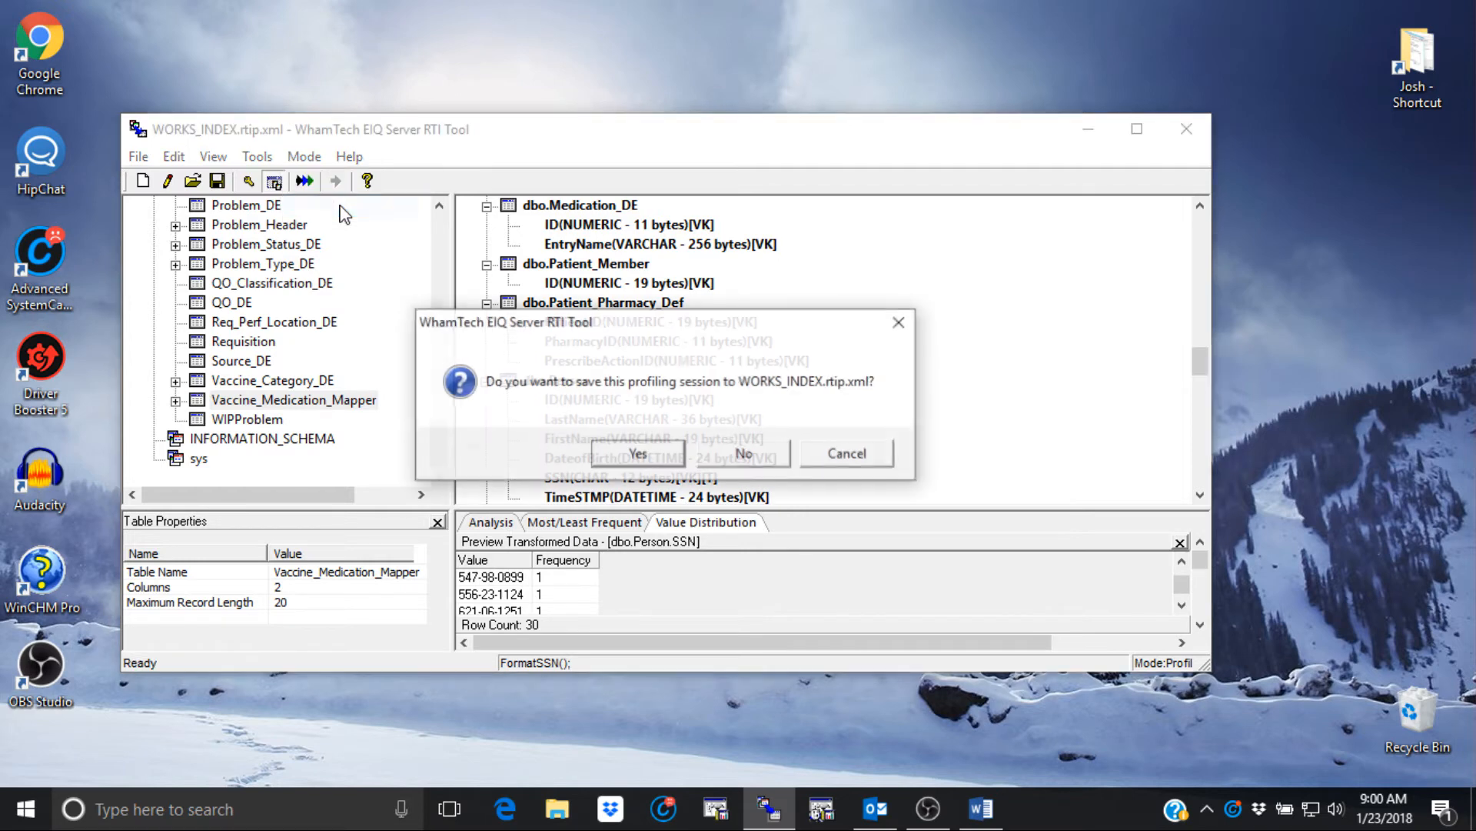
left_click(649, 457)
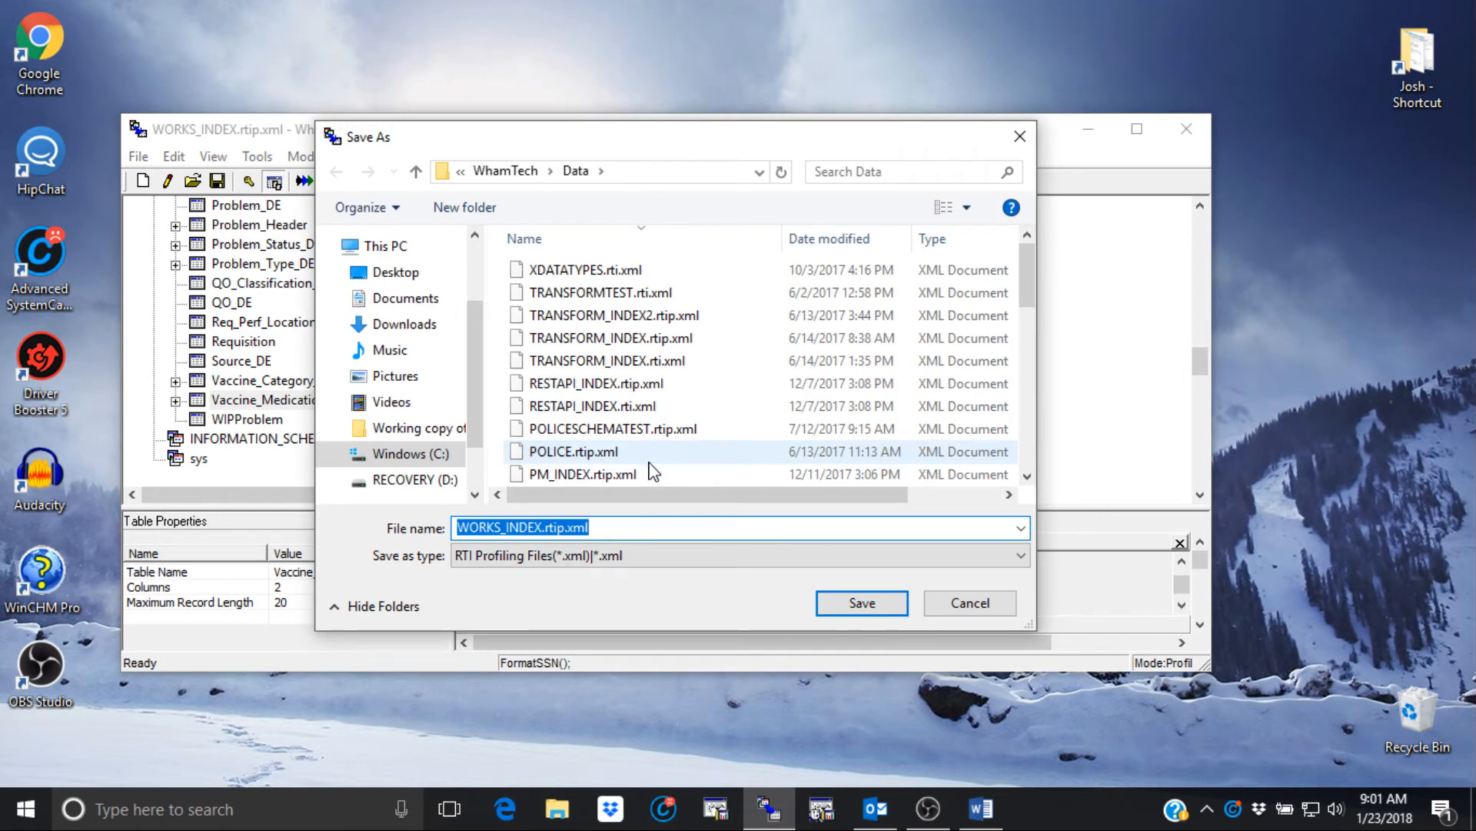
left_click(863, 604)
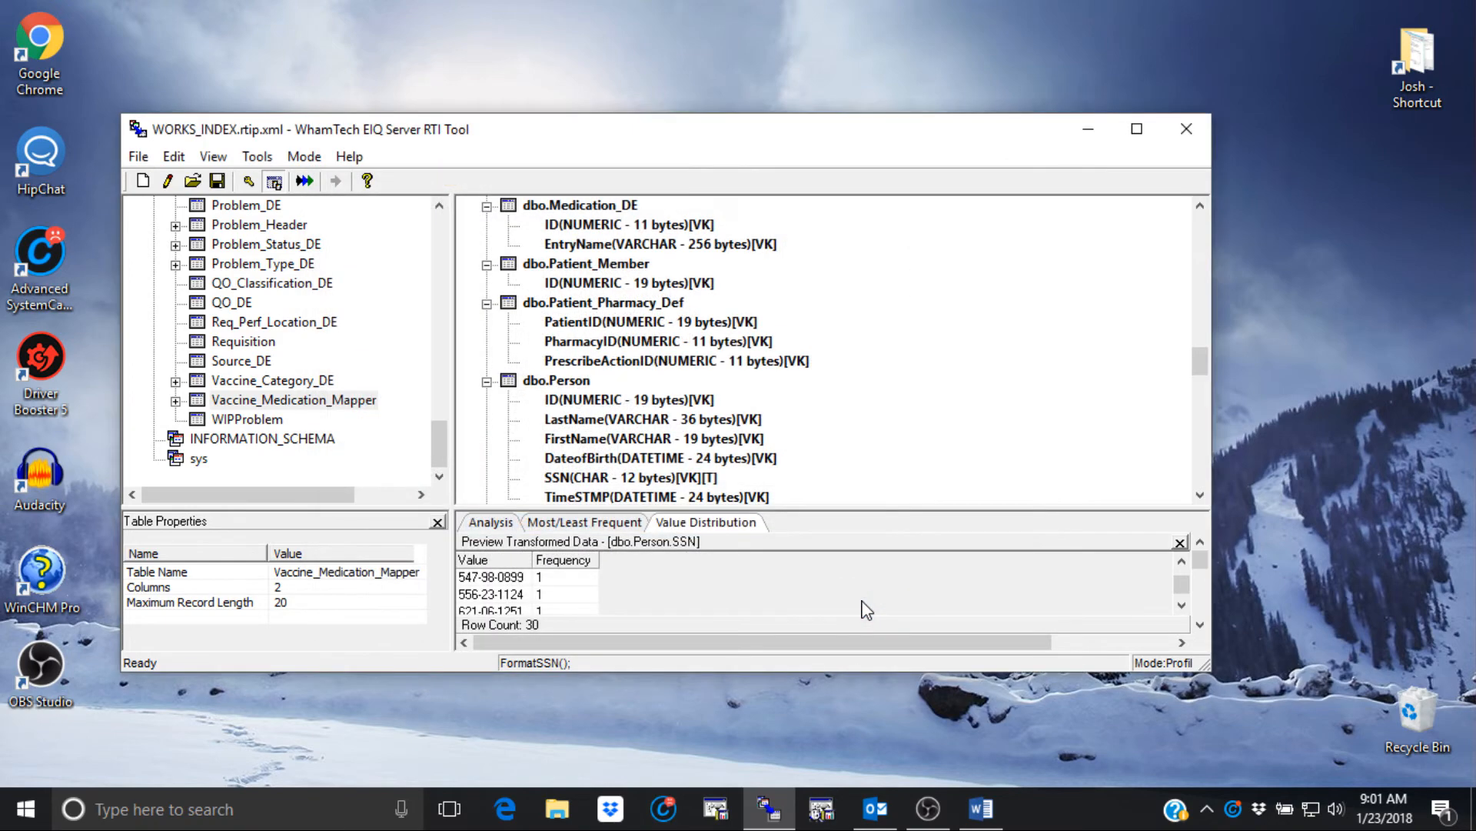
- Flag the dbo.Person column as the Table Timestamp Field in the RTI map
scroll(657, 498, "down", 1)
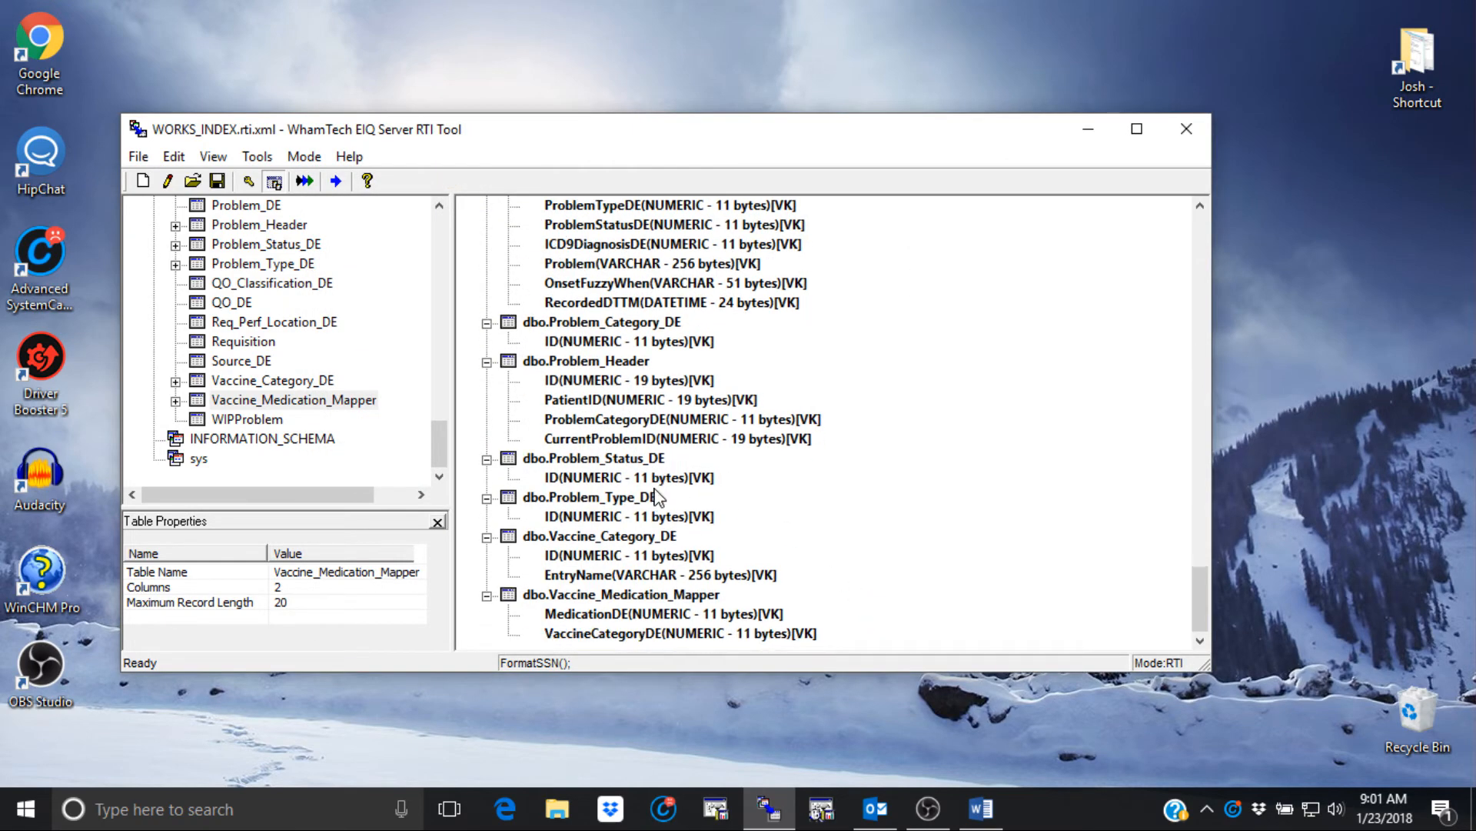
scroll(653, 498, "up", 9)
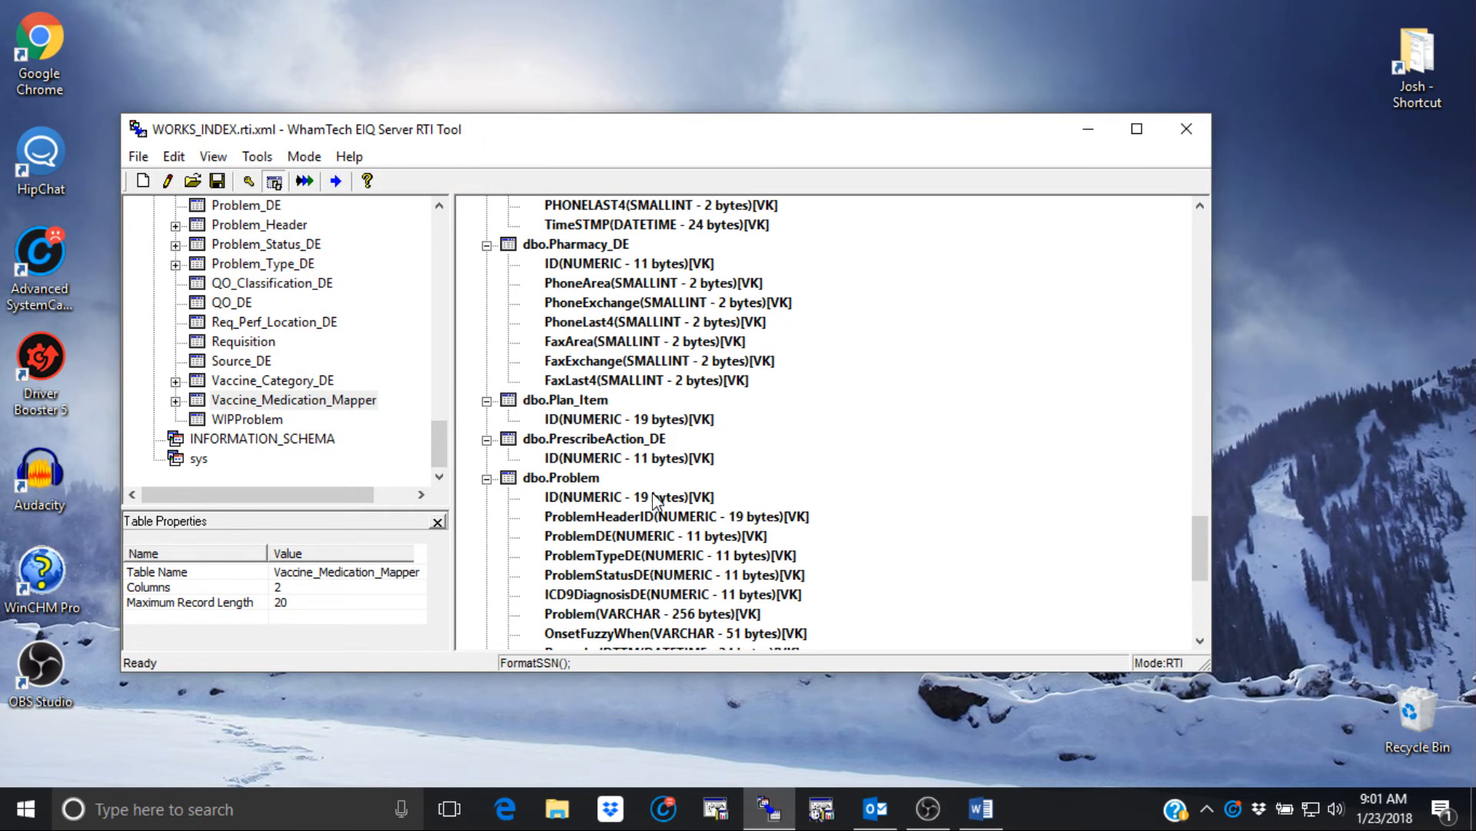
scroll(644, 500, "up", 6)
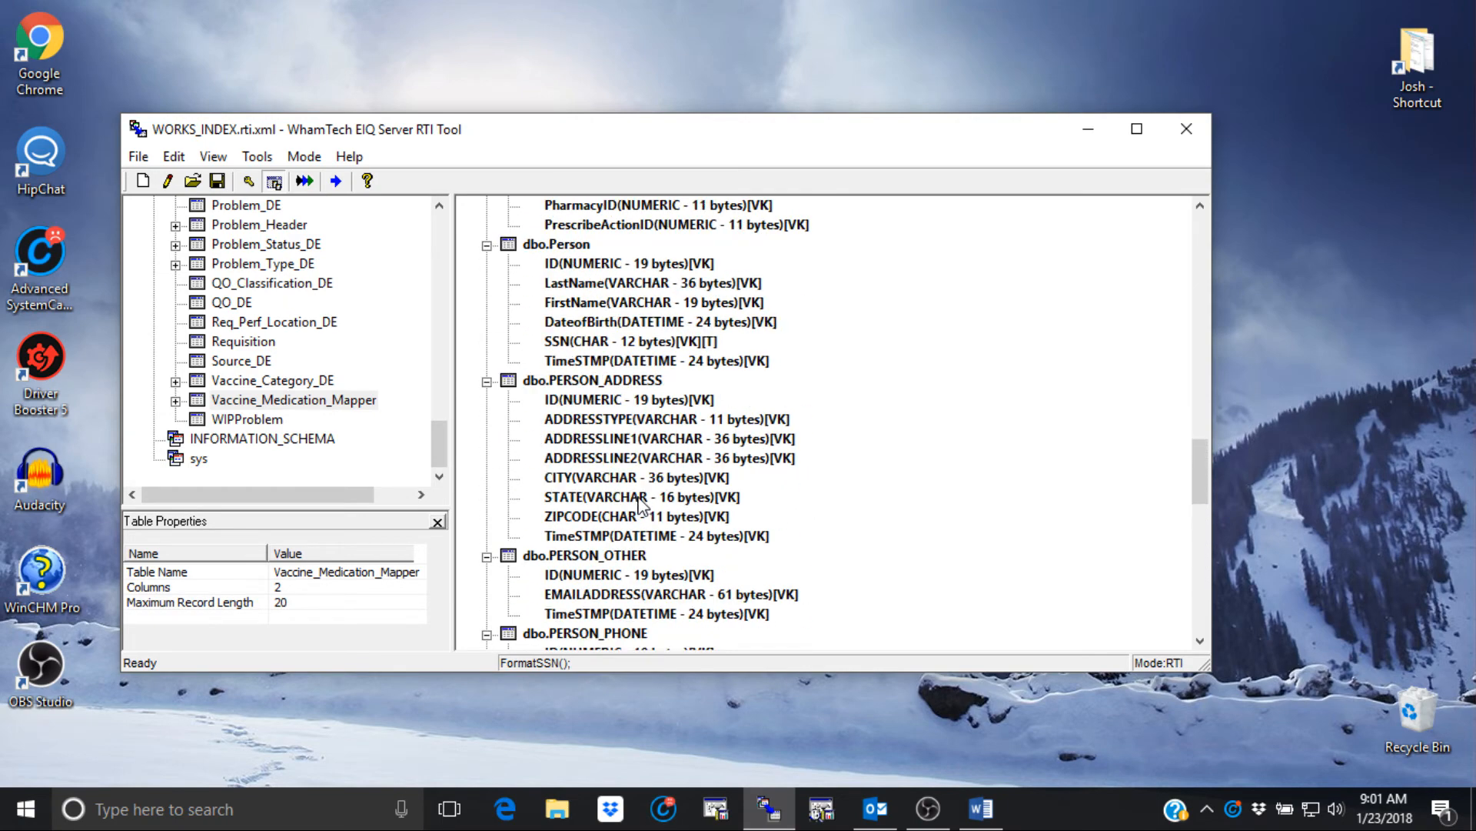
scroll(644, 502, "up", 1)
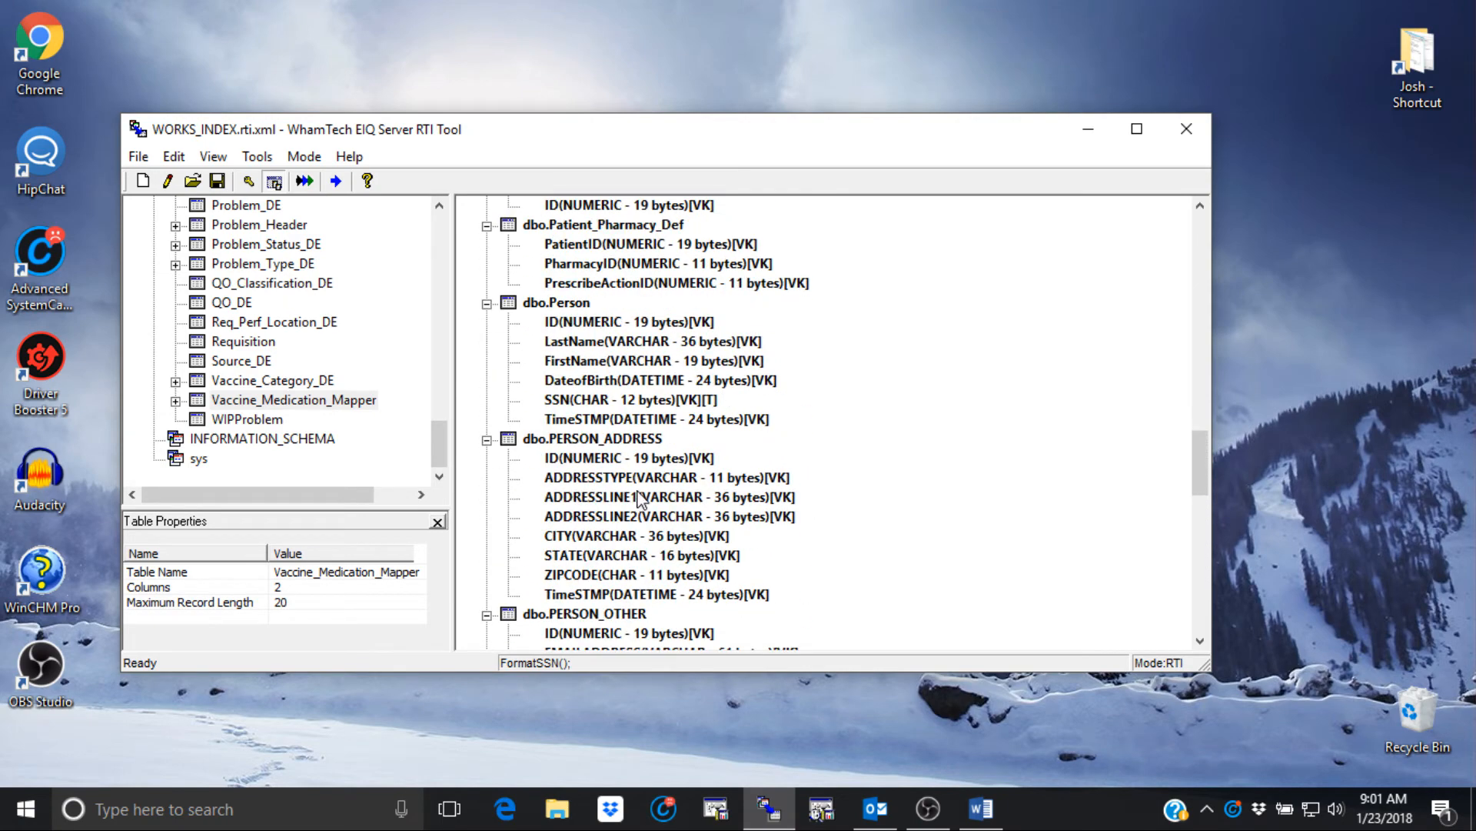
right_click(571, 329)
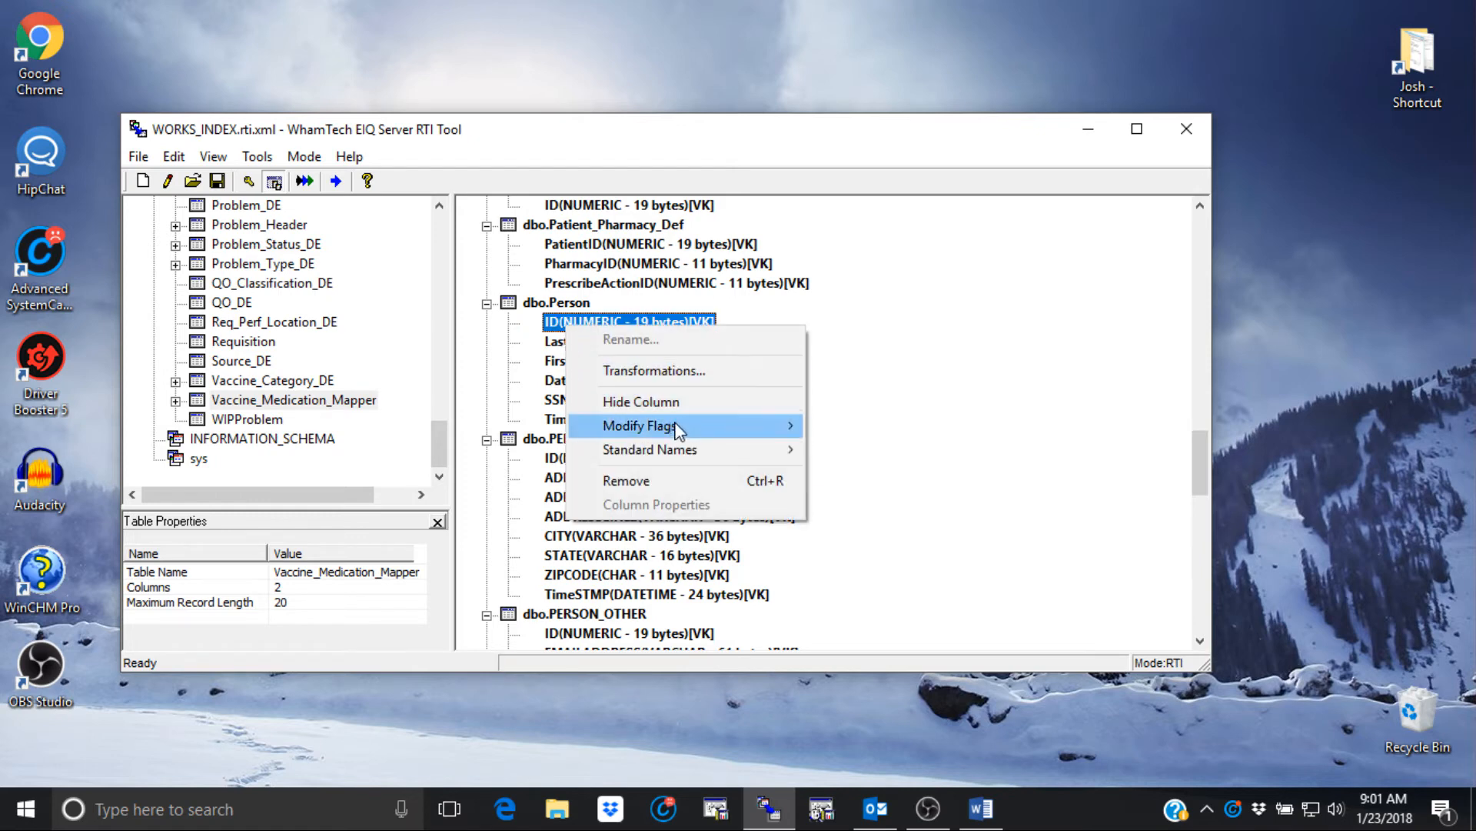
mouse_move(763, 432)
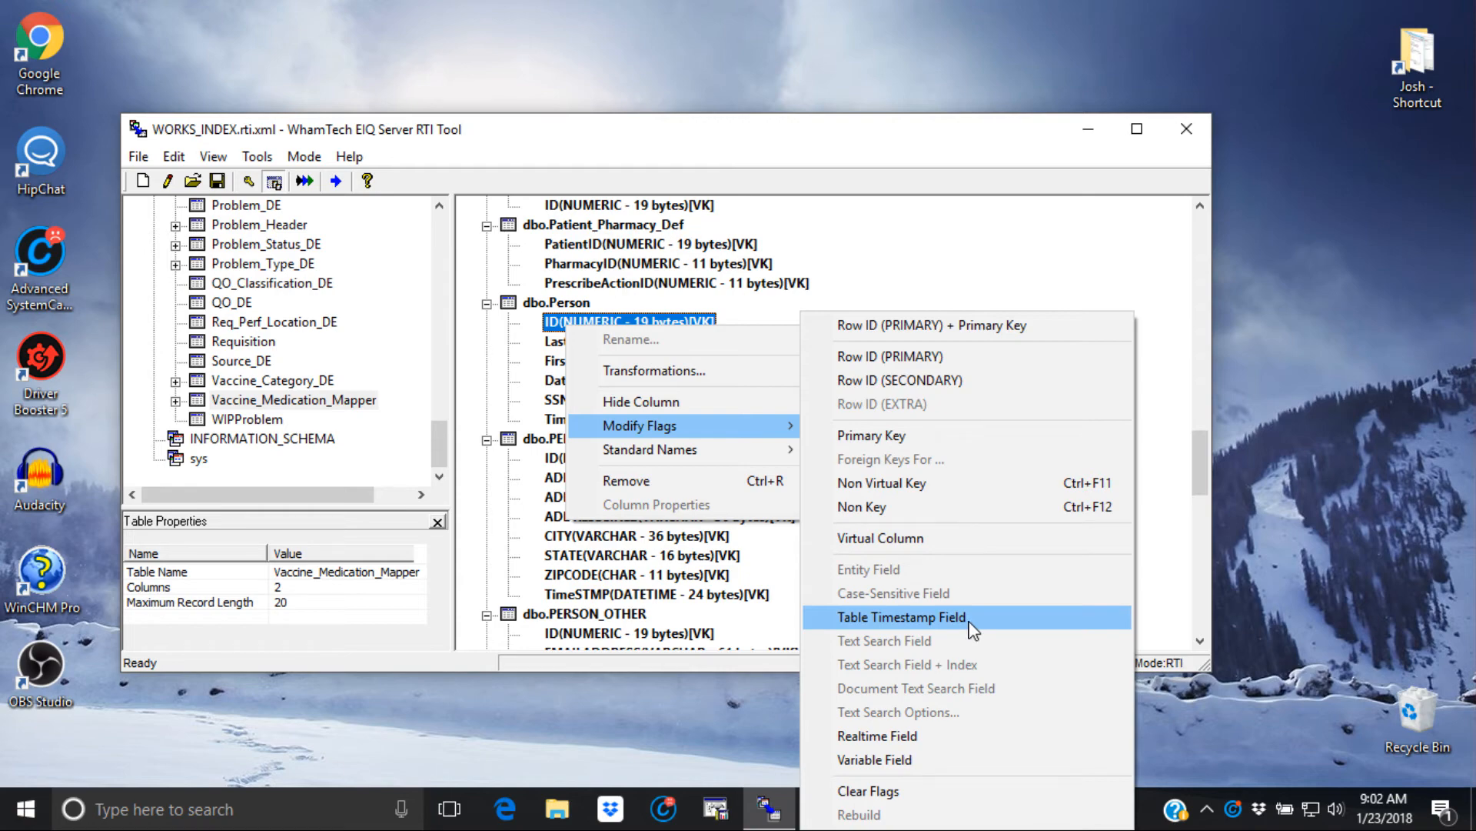
left_click(761, 597)
scroll(704, 582, "down", 1)
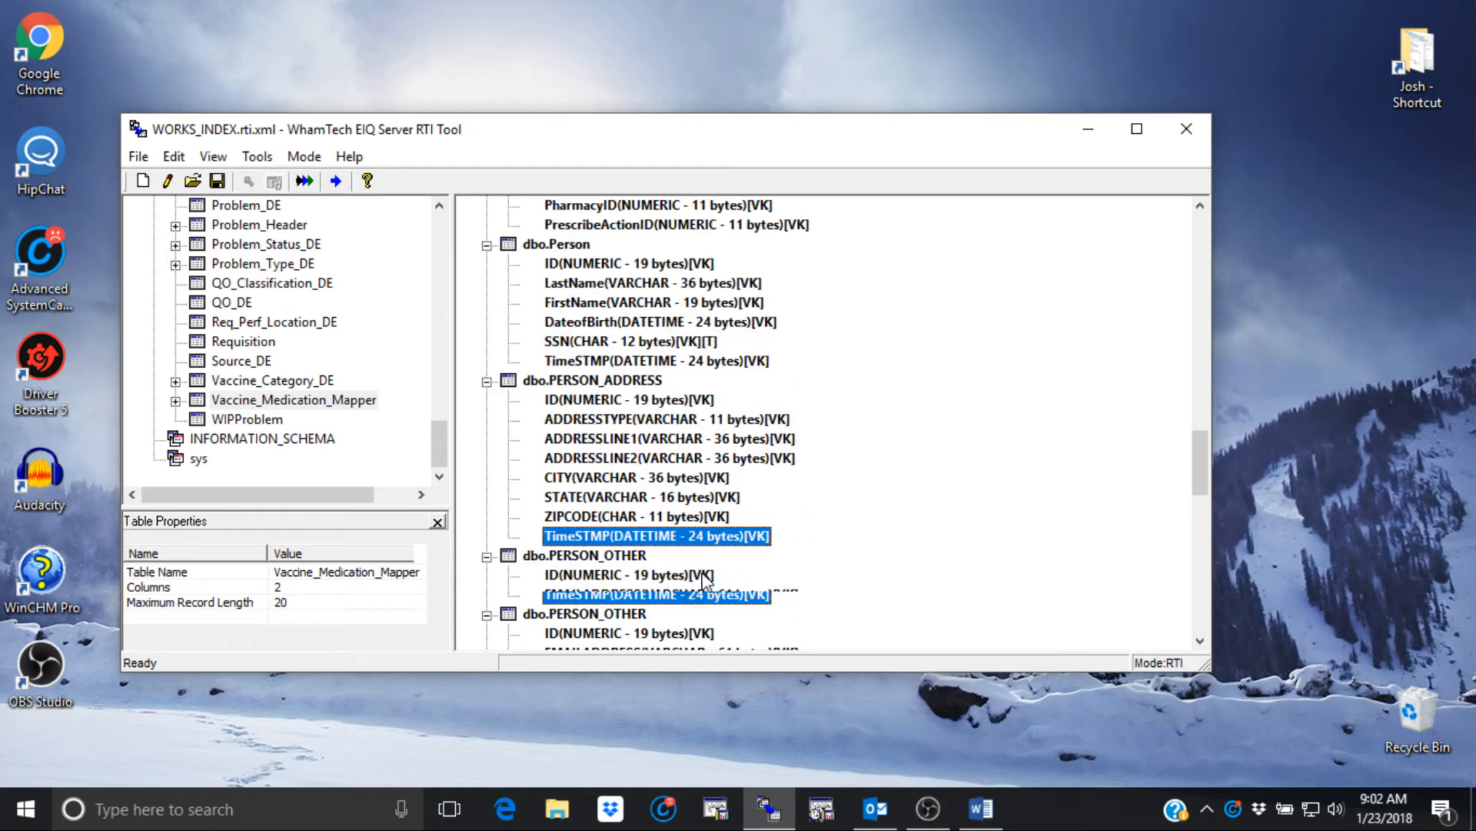
scroll(703, 583, "down", 2)
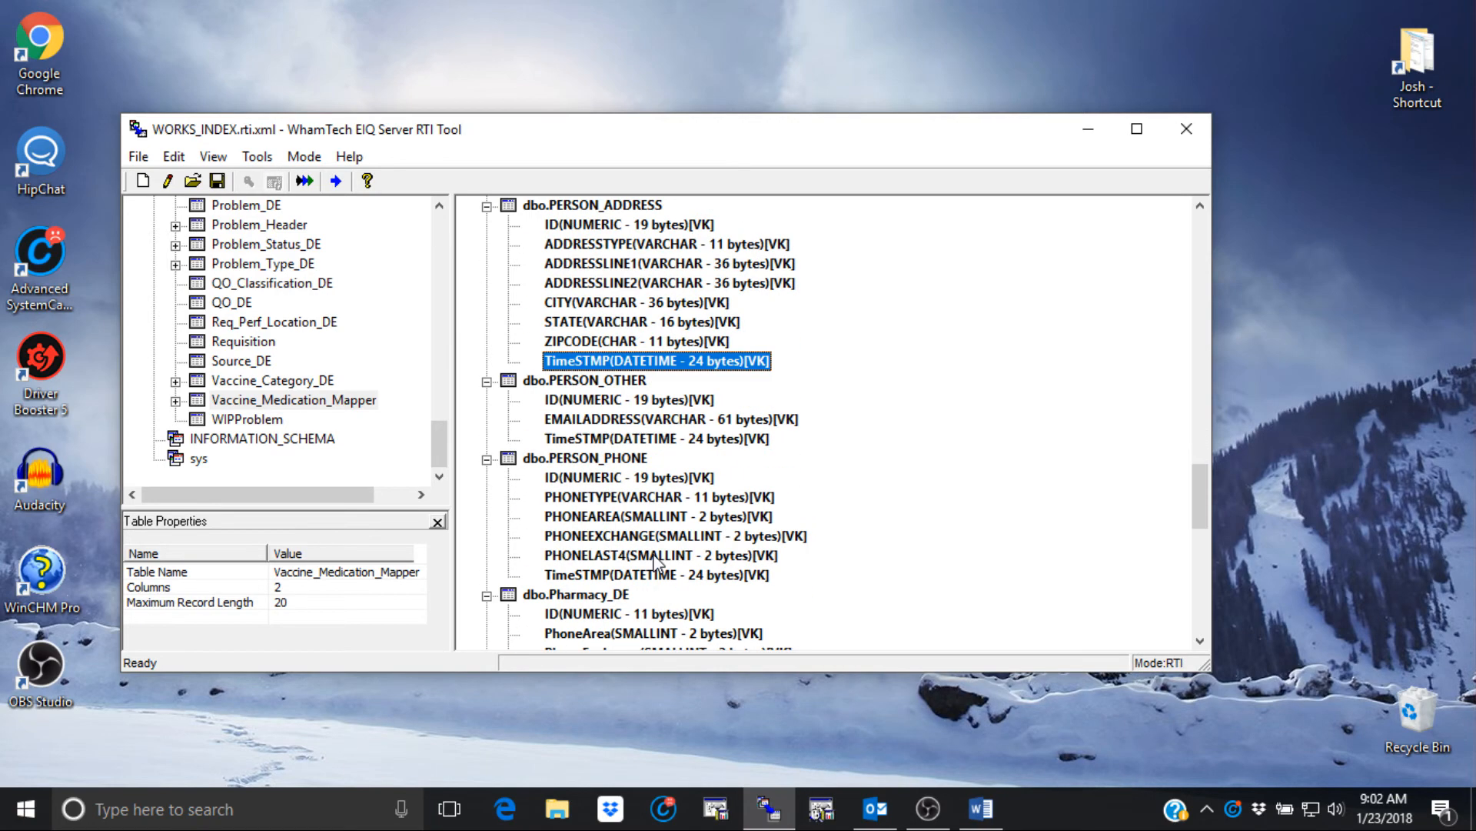
- Add a derived Char column named PHONE to dbo.PERSON_PHONE
left_click(592, 461)
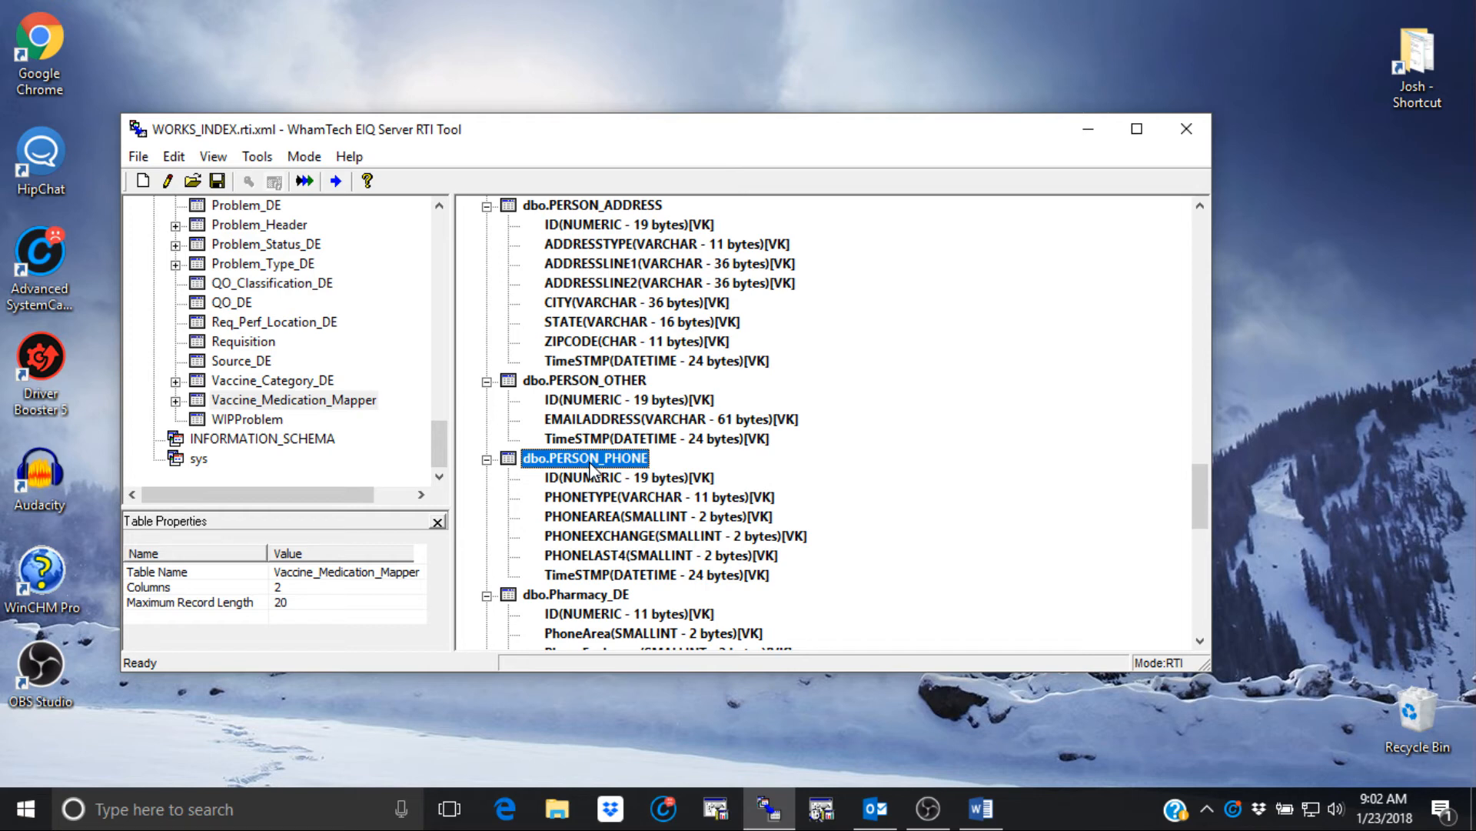
right_click(591, 465)
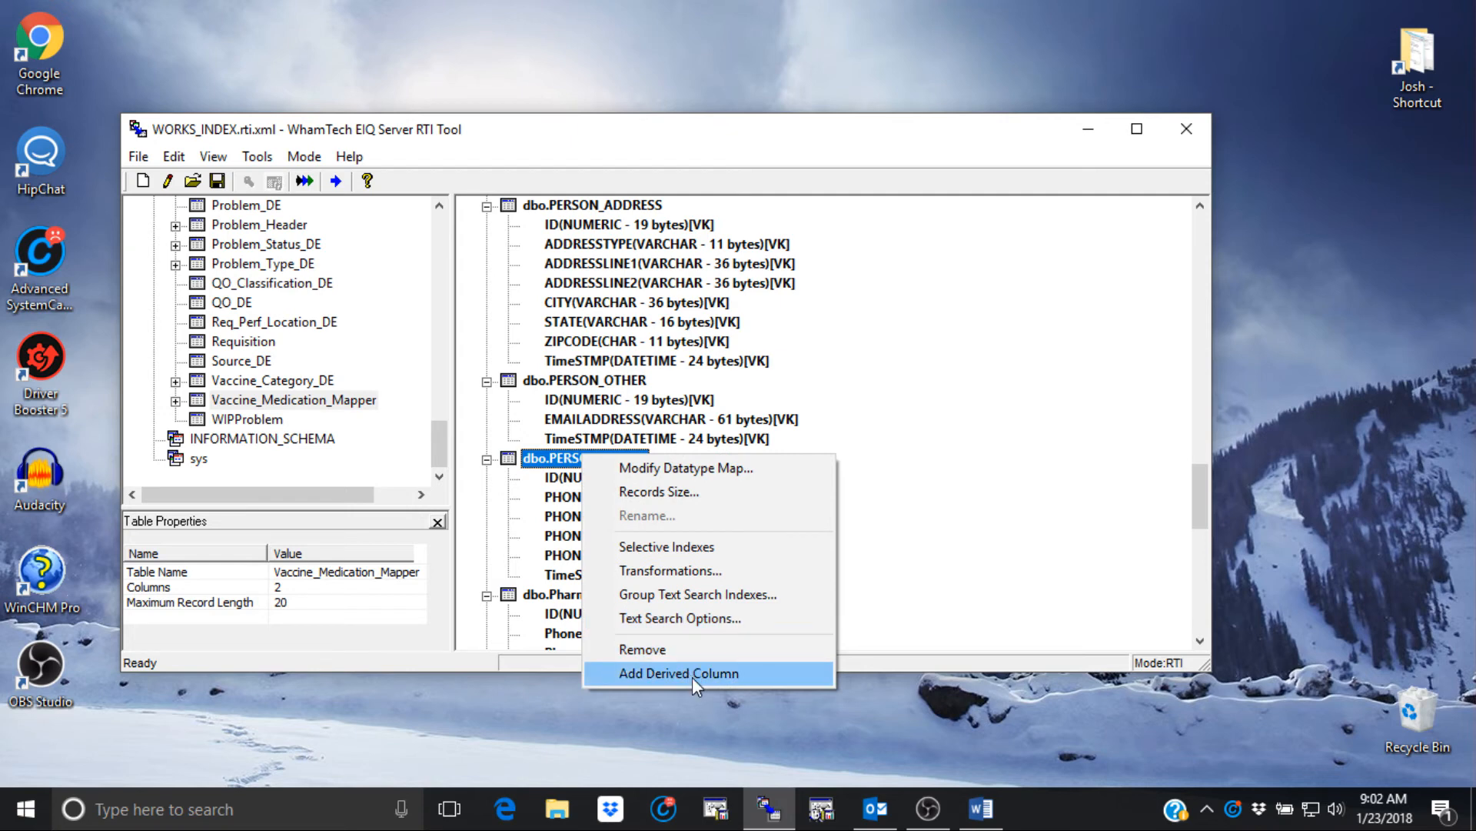
left_click(692, 673)
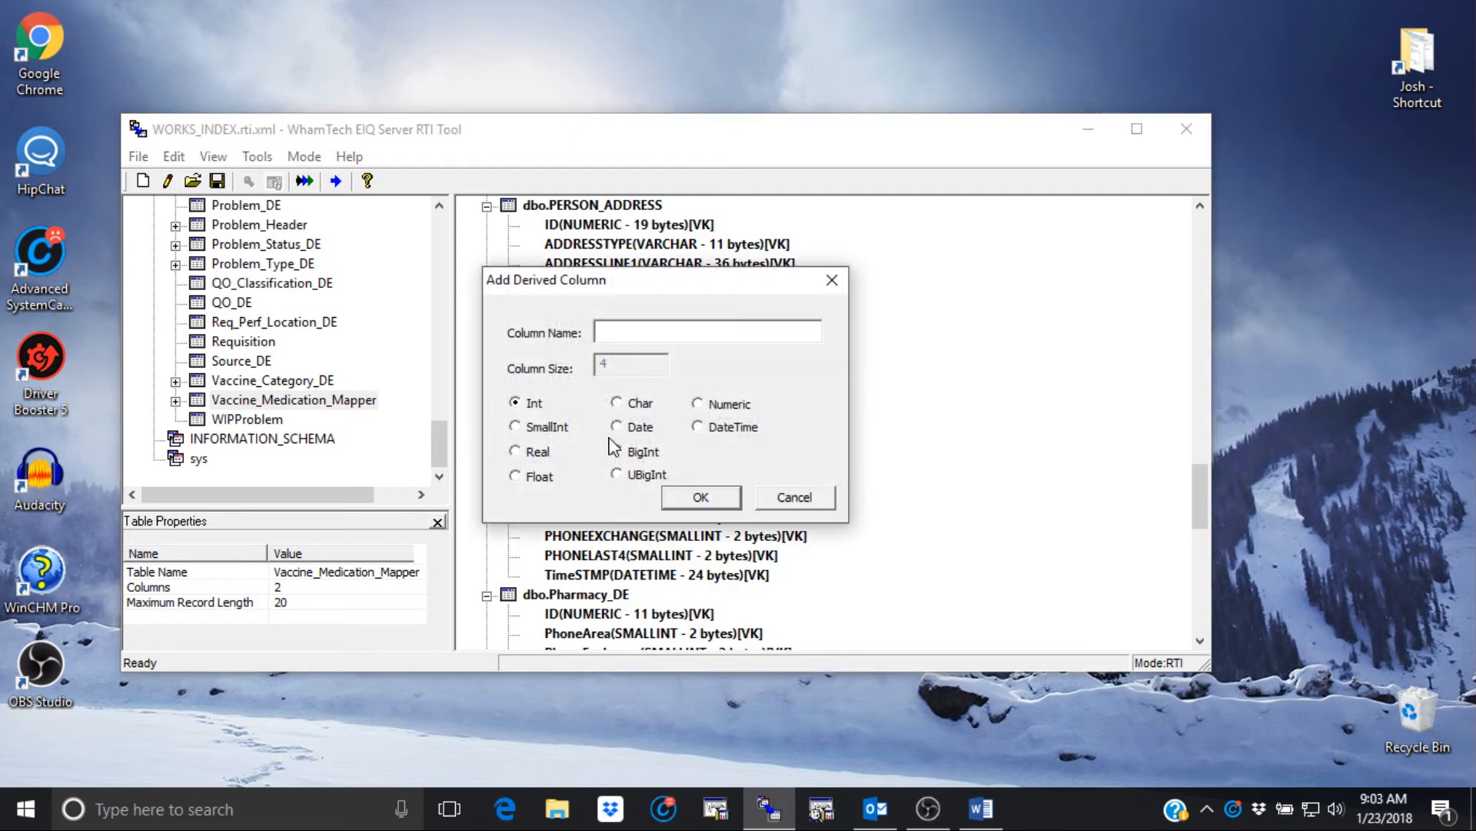
left_click(618, 333)
type("PHONE")
left_click(616, 402)
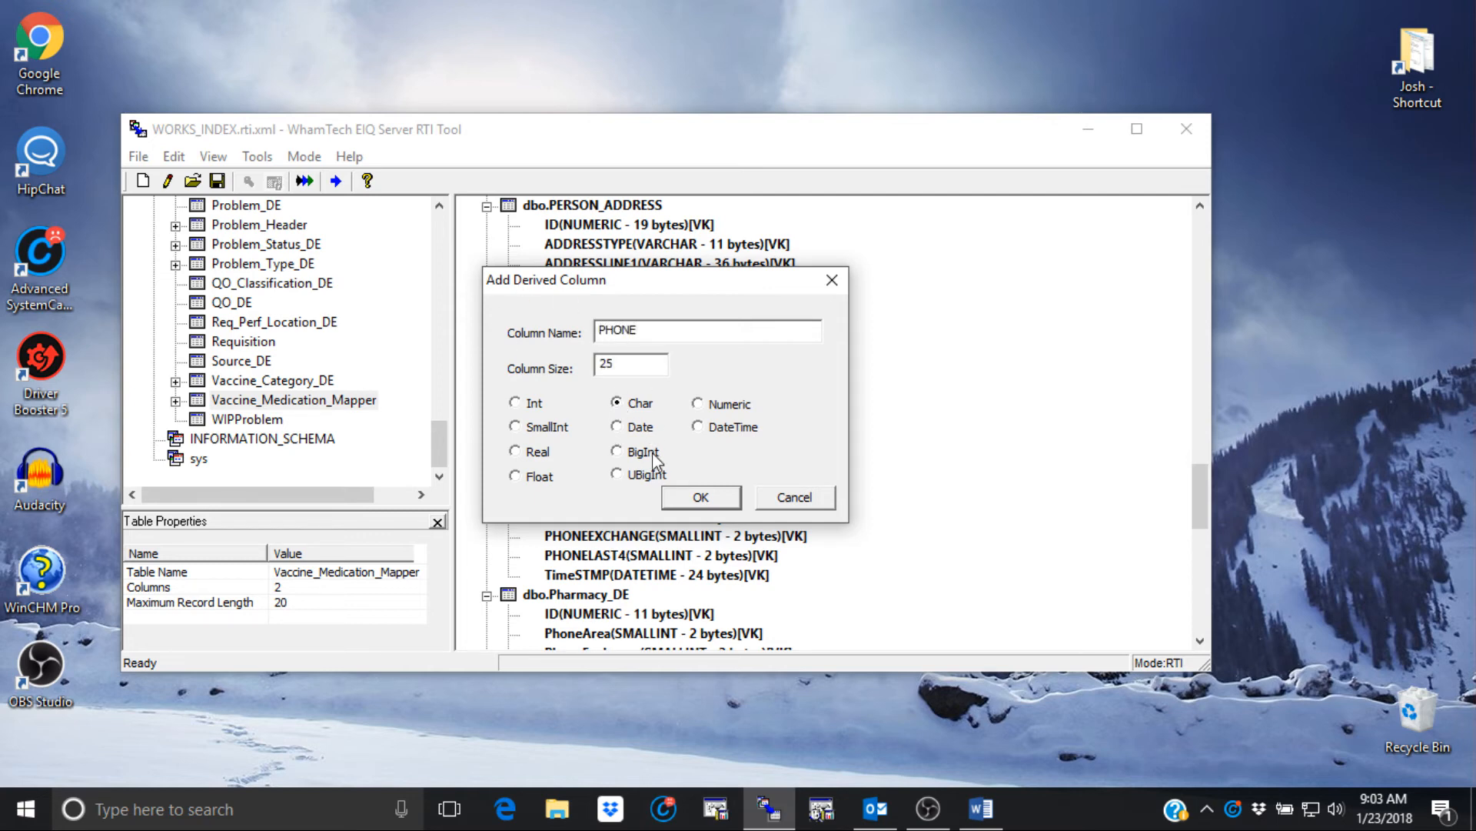
left_click(701, 497)
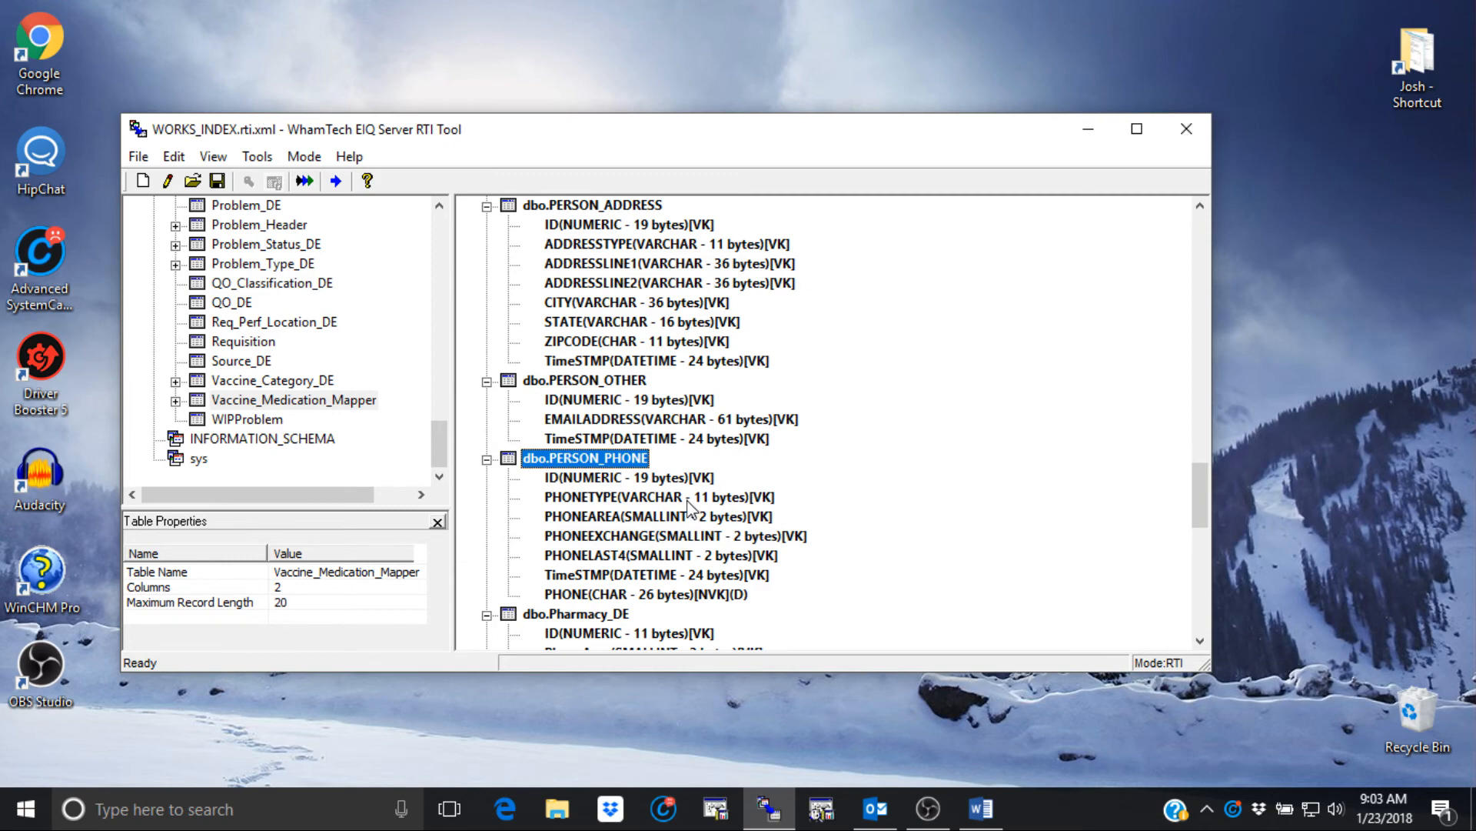
left_click(636, 596)
- Add a Combine transform to PERSON_PHONE's transformations and open its arguments
right_click(604, 460)
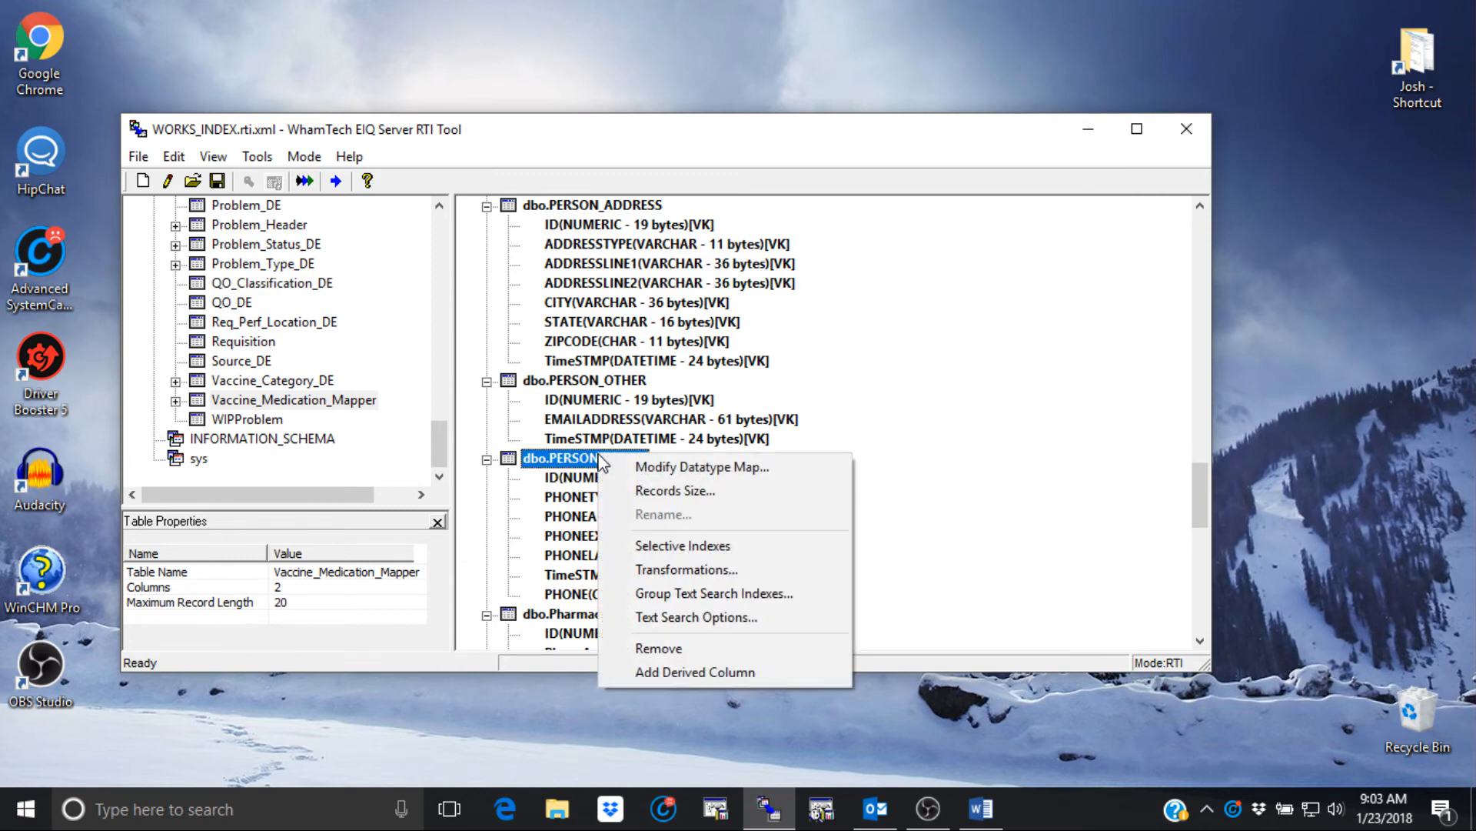
left_click(674, 572)
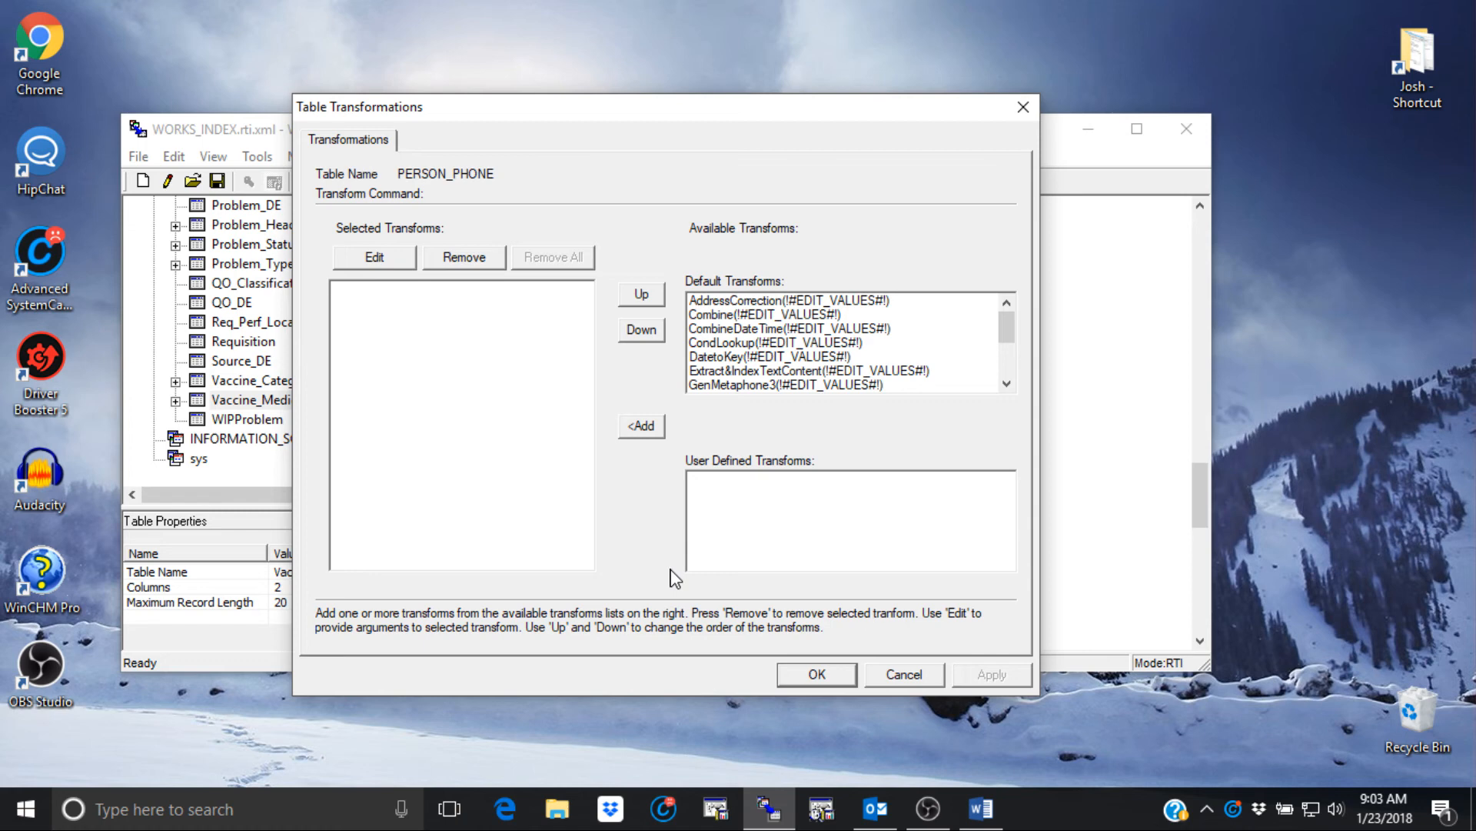
double_click(729, 317)
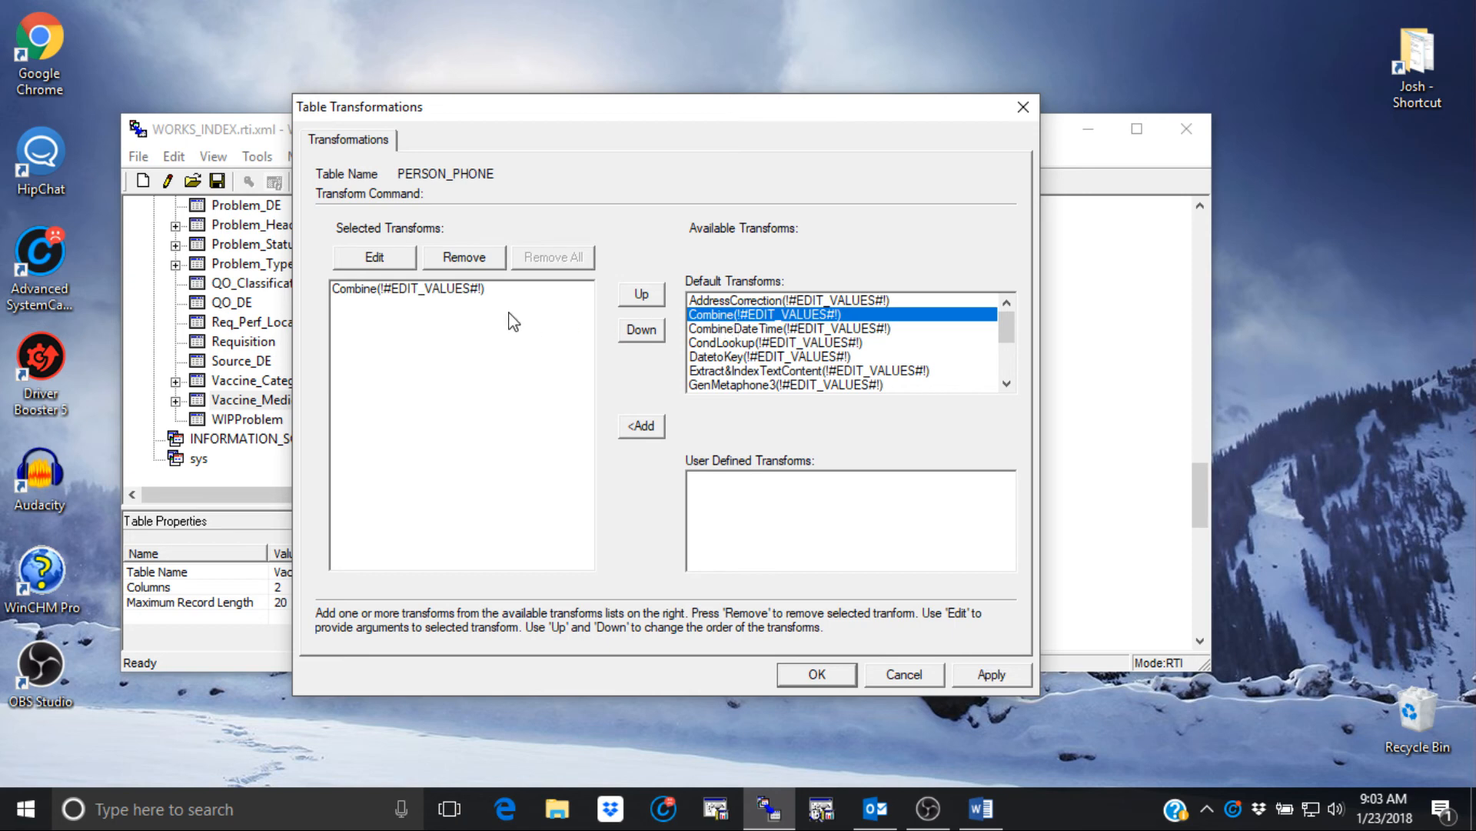
left_click(378, 291)
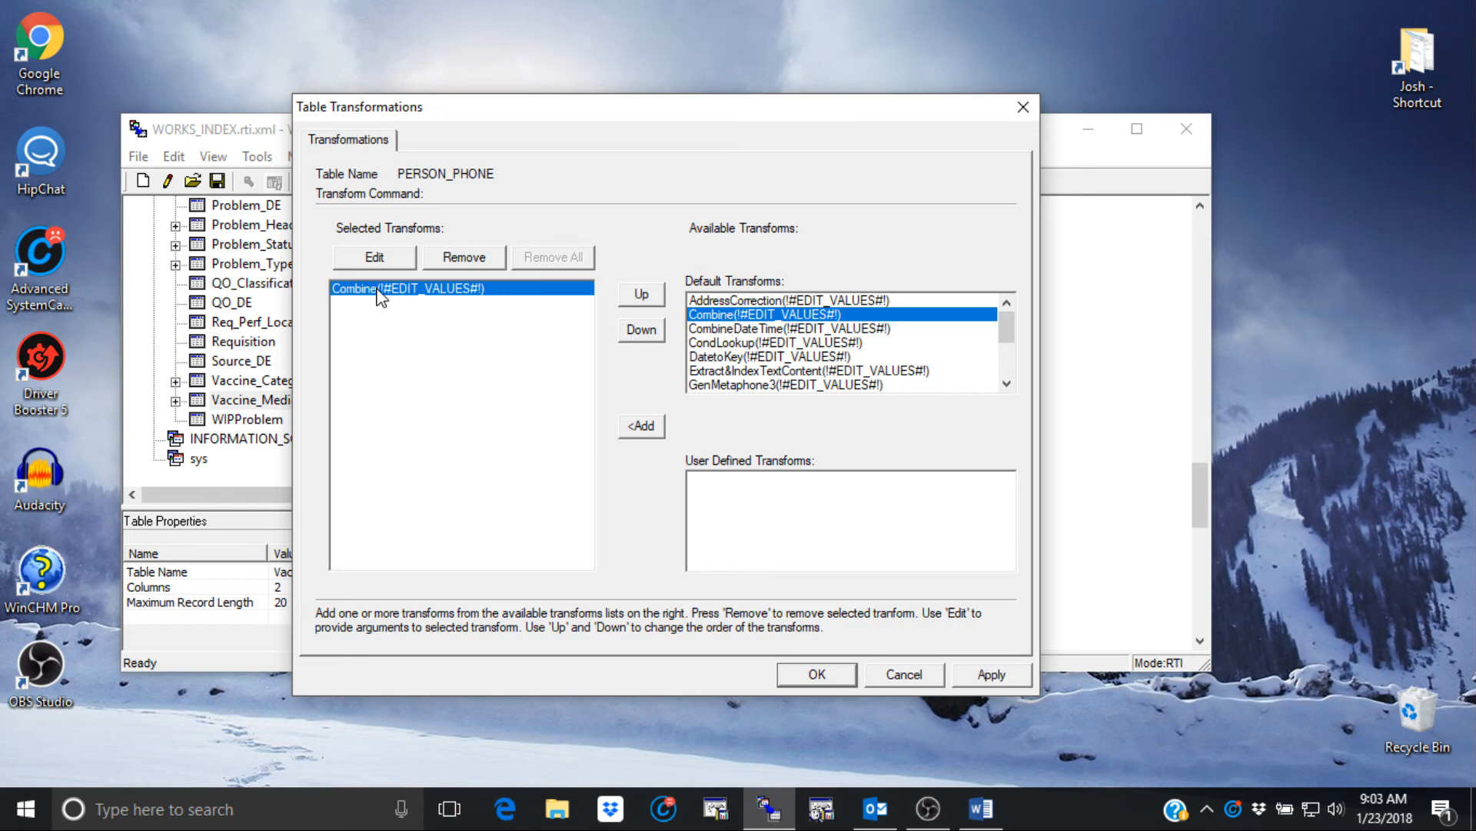
left_click(374, 258)
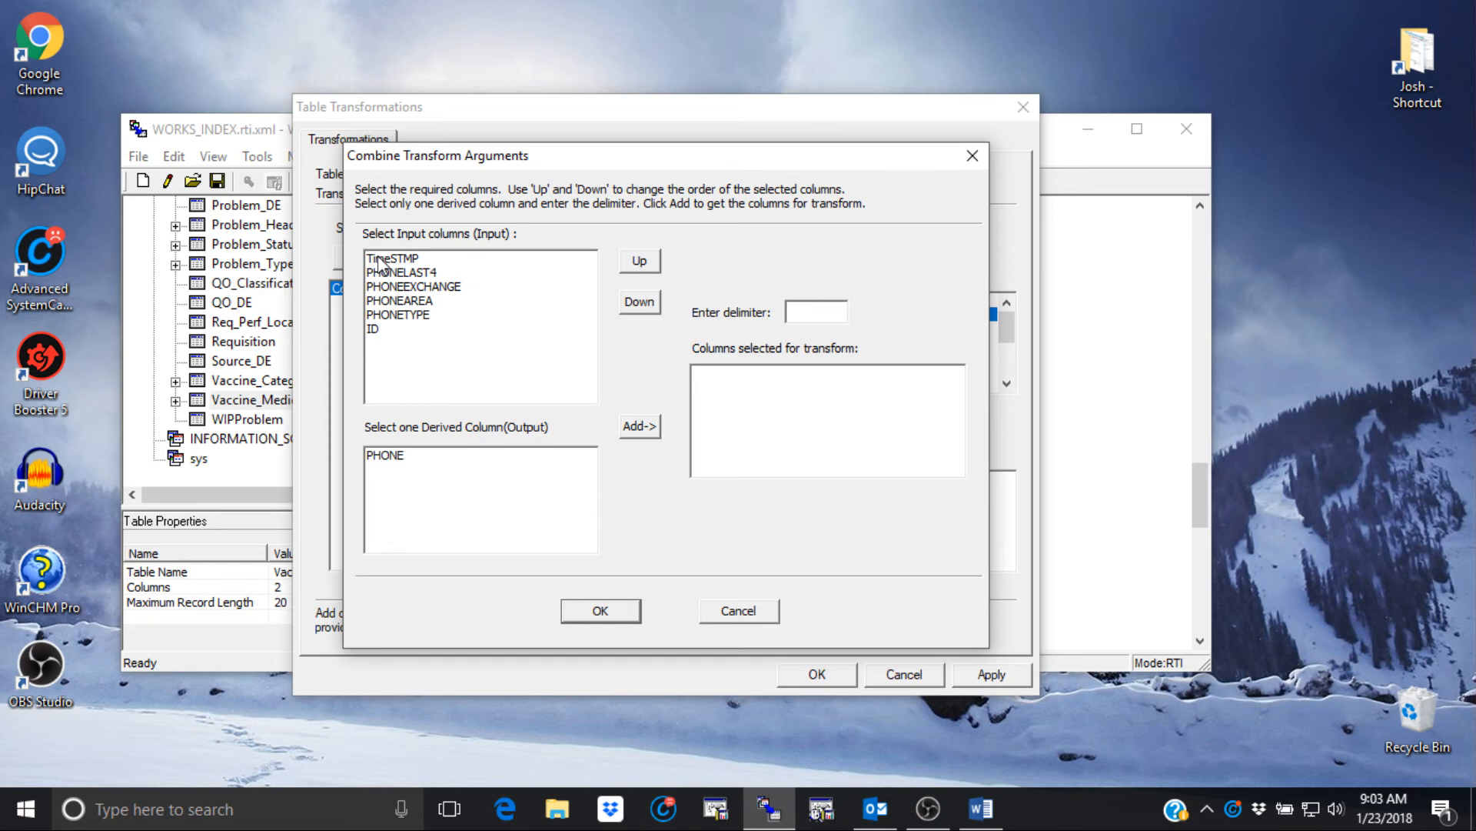
- Order the Combine input columns as PHONEAREA, PHONEEXCHANGE, then PHONELAST4
left_click(421, 302)
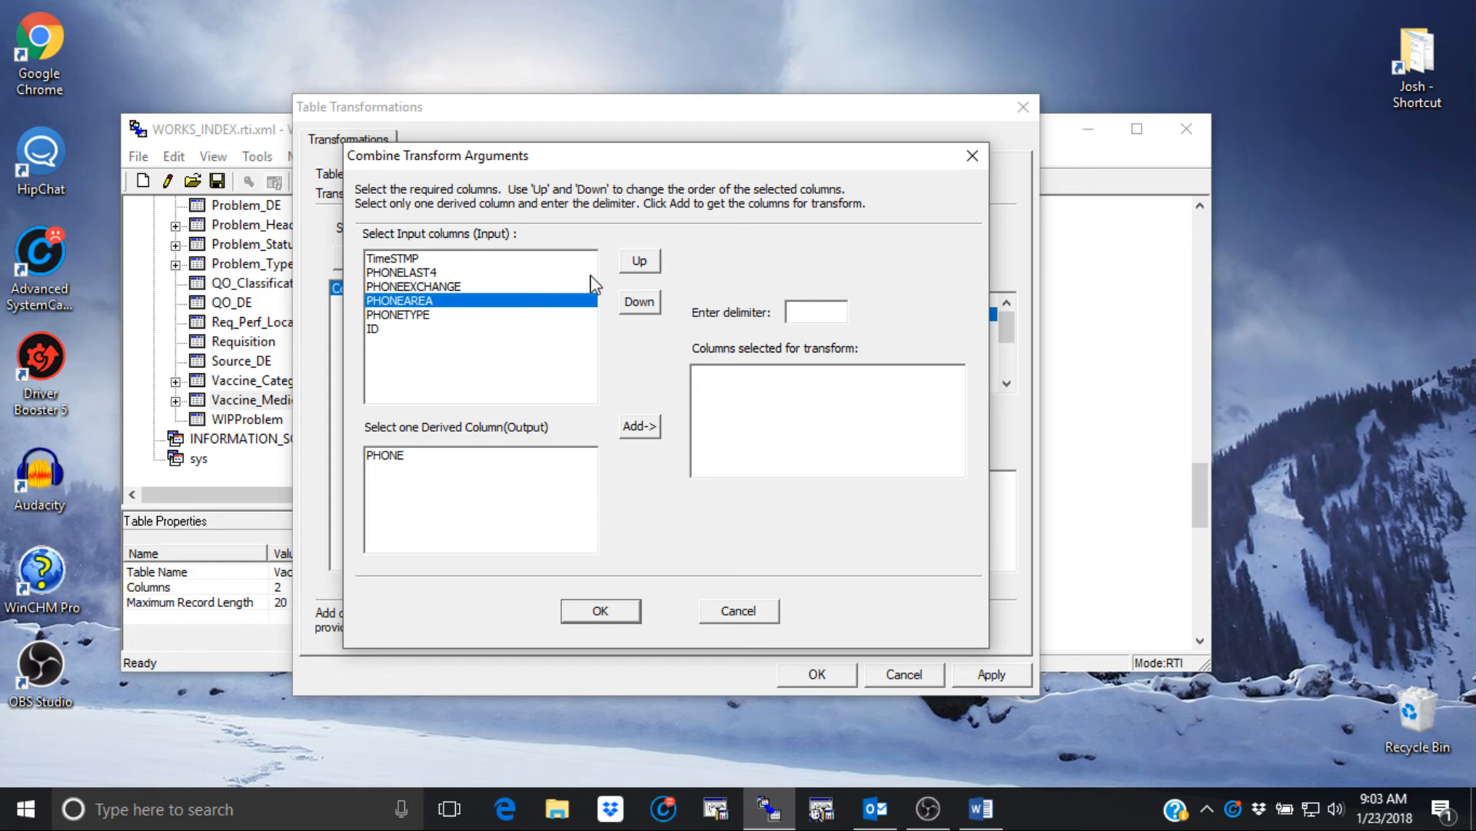
left_click(639, 261)
left_click(639, 260)
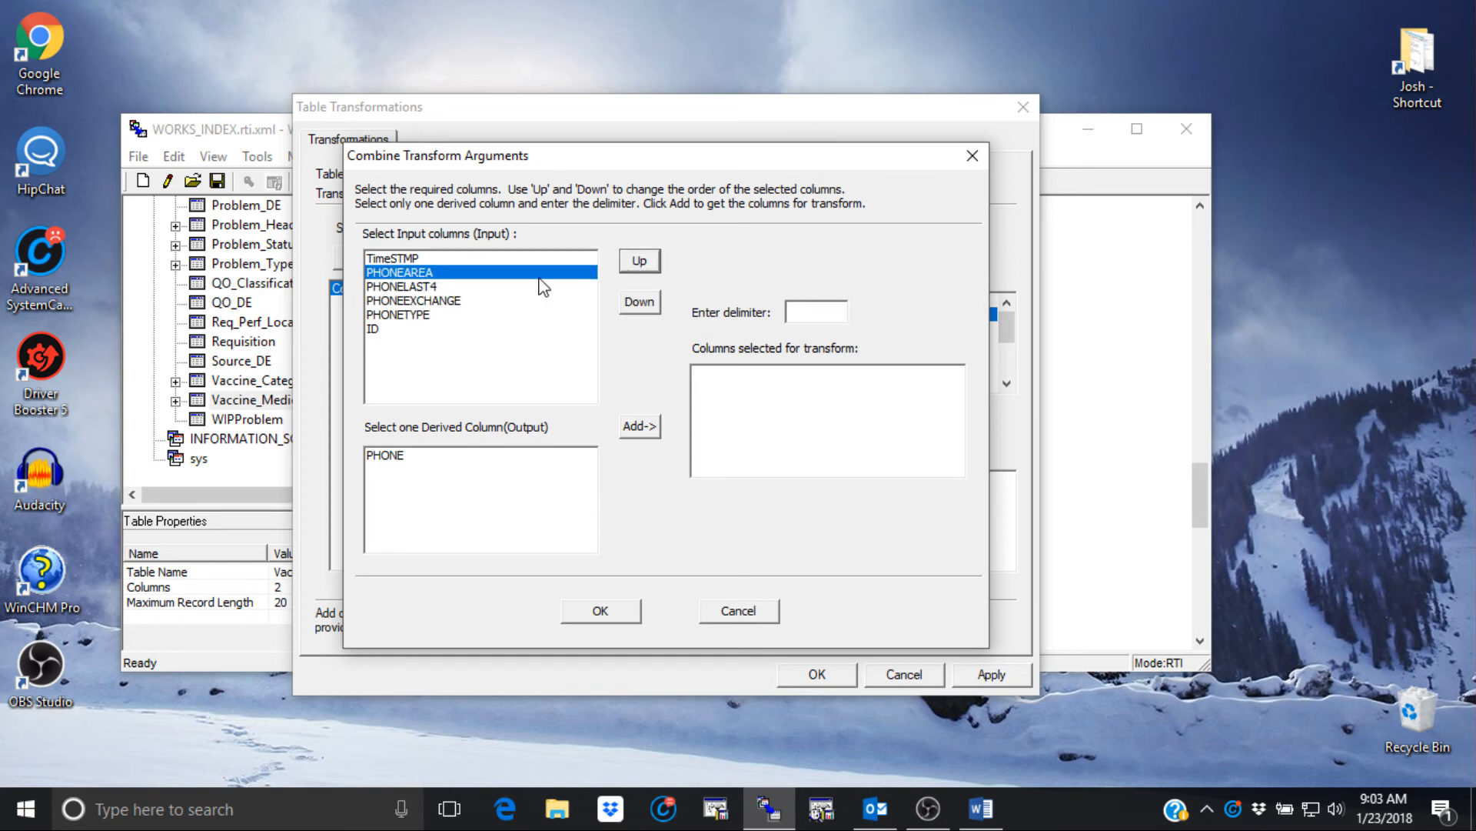
left_click(435, 302, "ctrl")
left_click(639, 260)
left_click(433, 302, "ctrl")
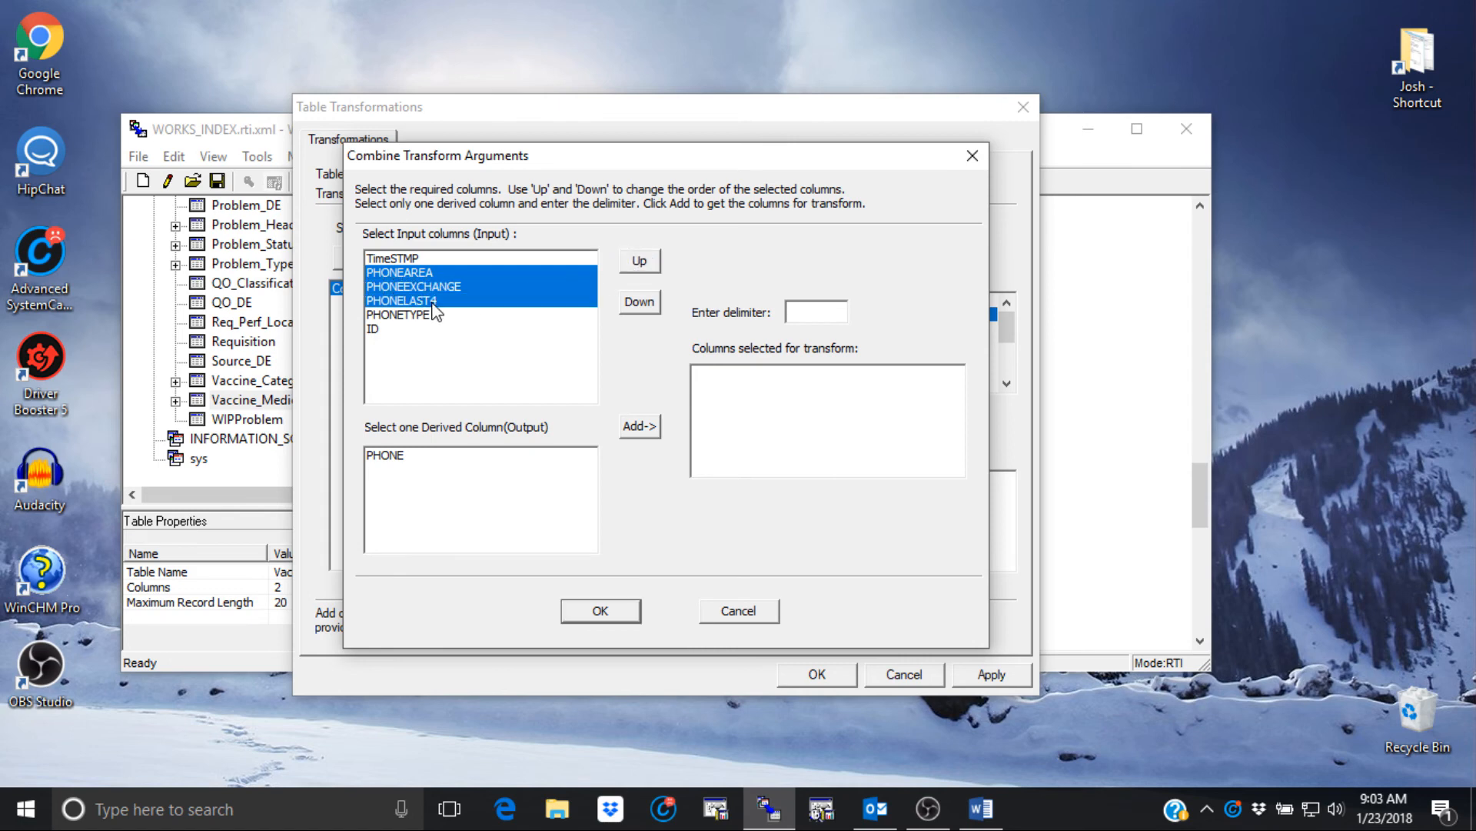
- Output the combined parts to PHONE with a '-' delimiter and apply the transform
left_click(385, 458)
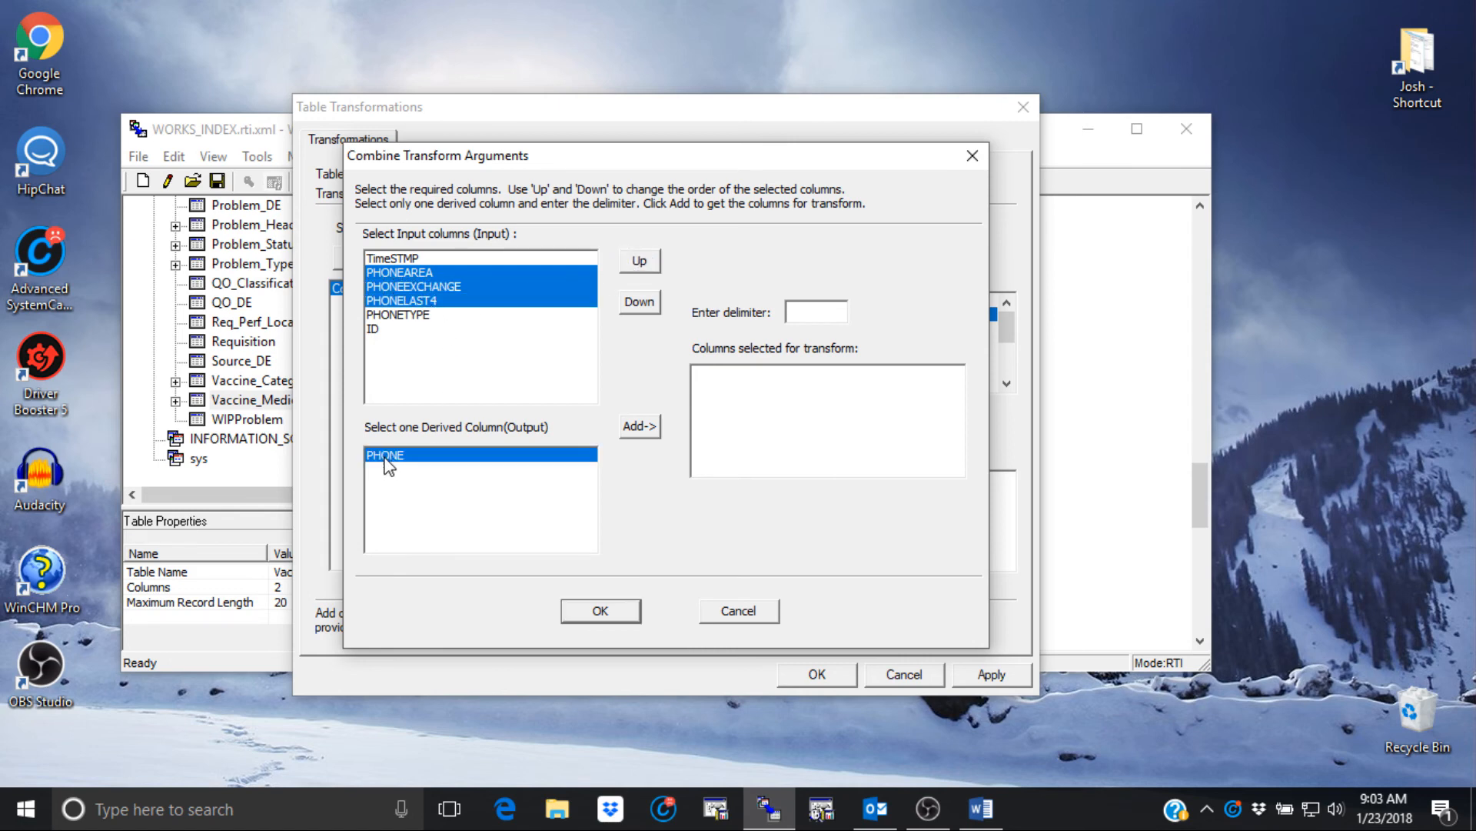
left_click(803, 312)
type("-")
left_click(653, 437)
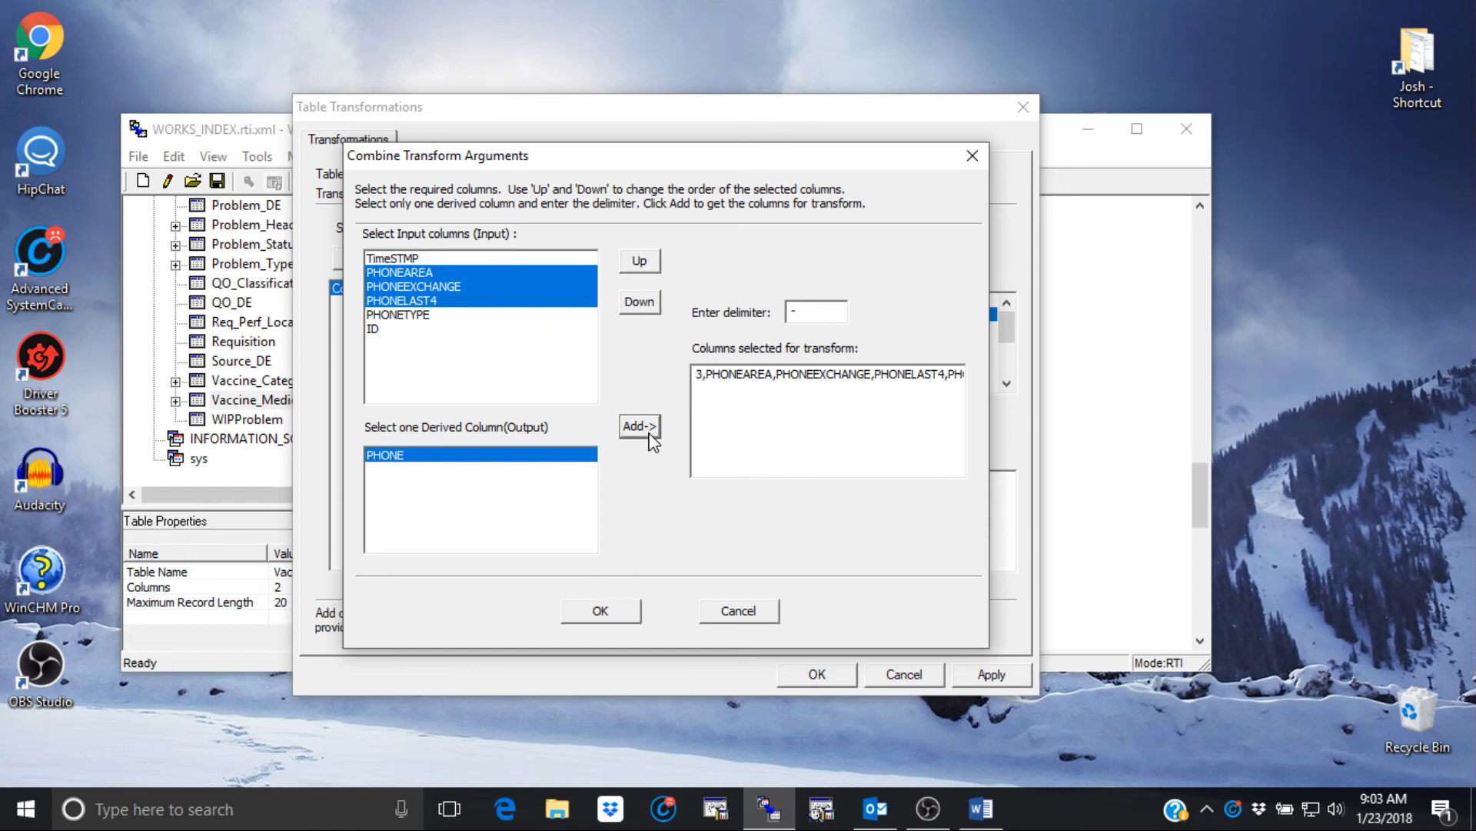
left_click(608, 613)
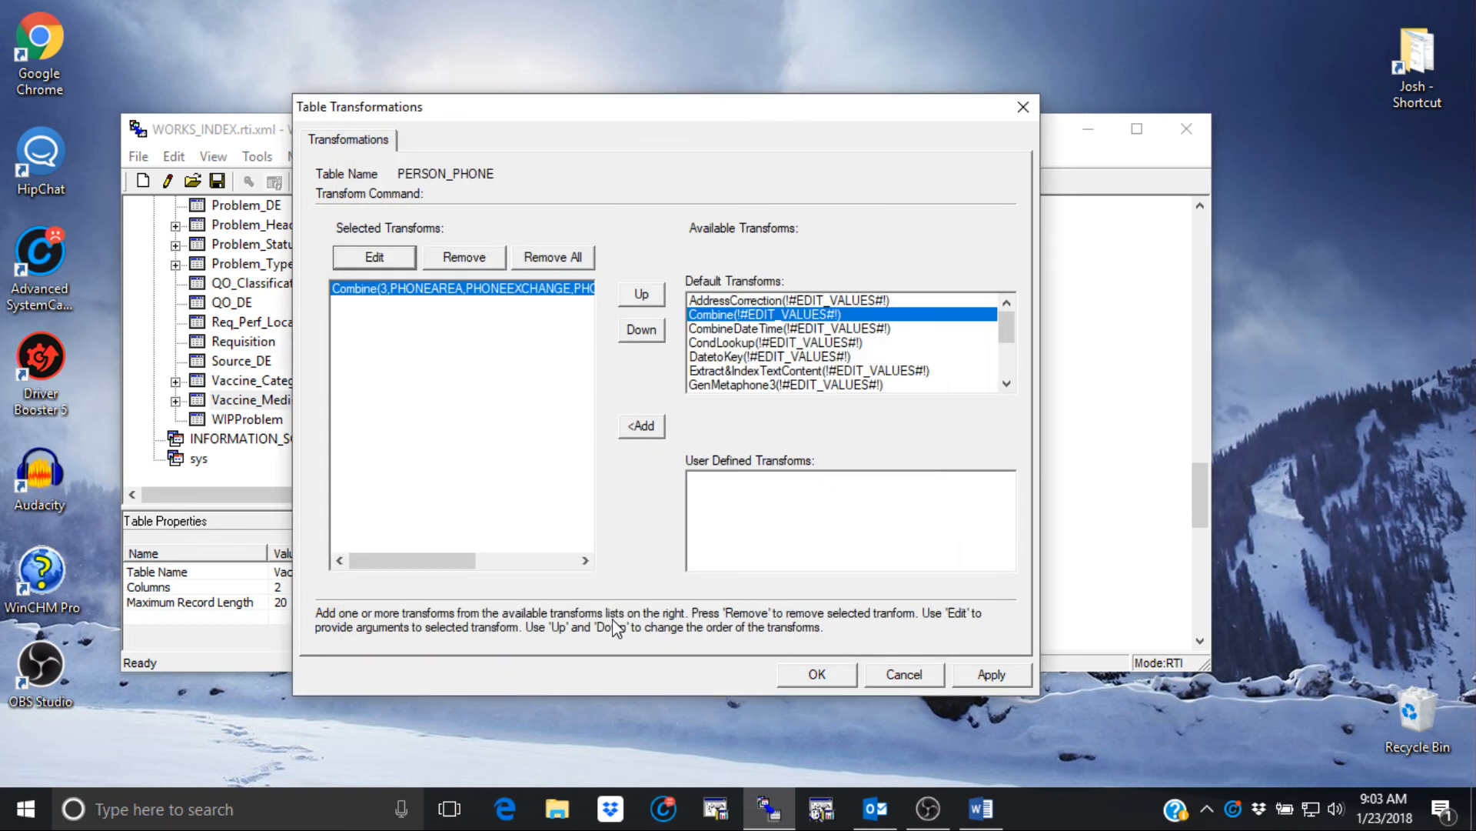
left_click(992, 674)
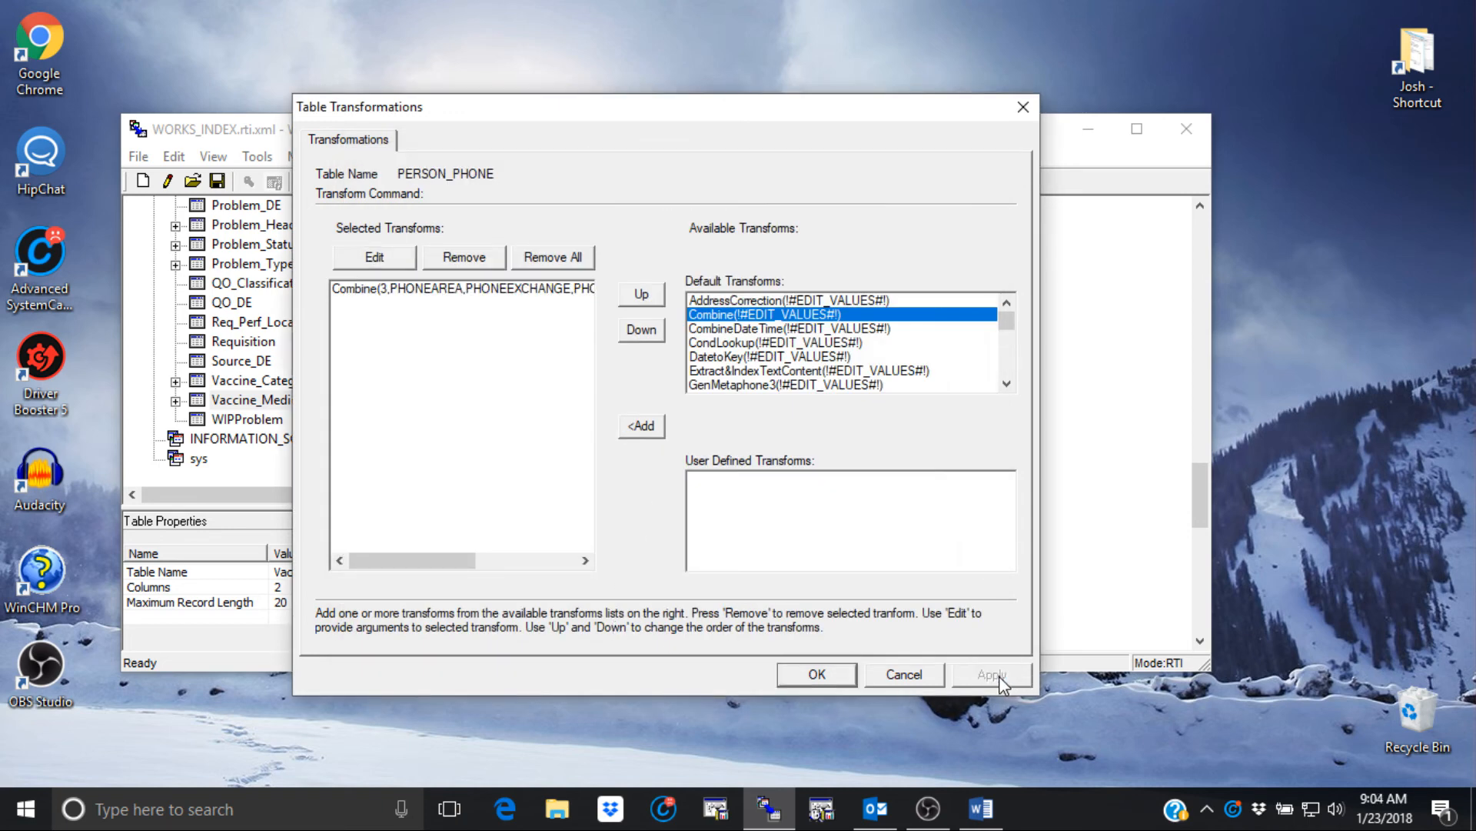
left_click(817, 675)
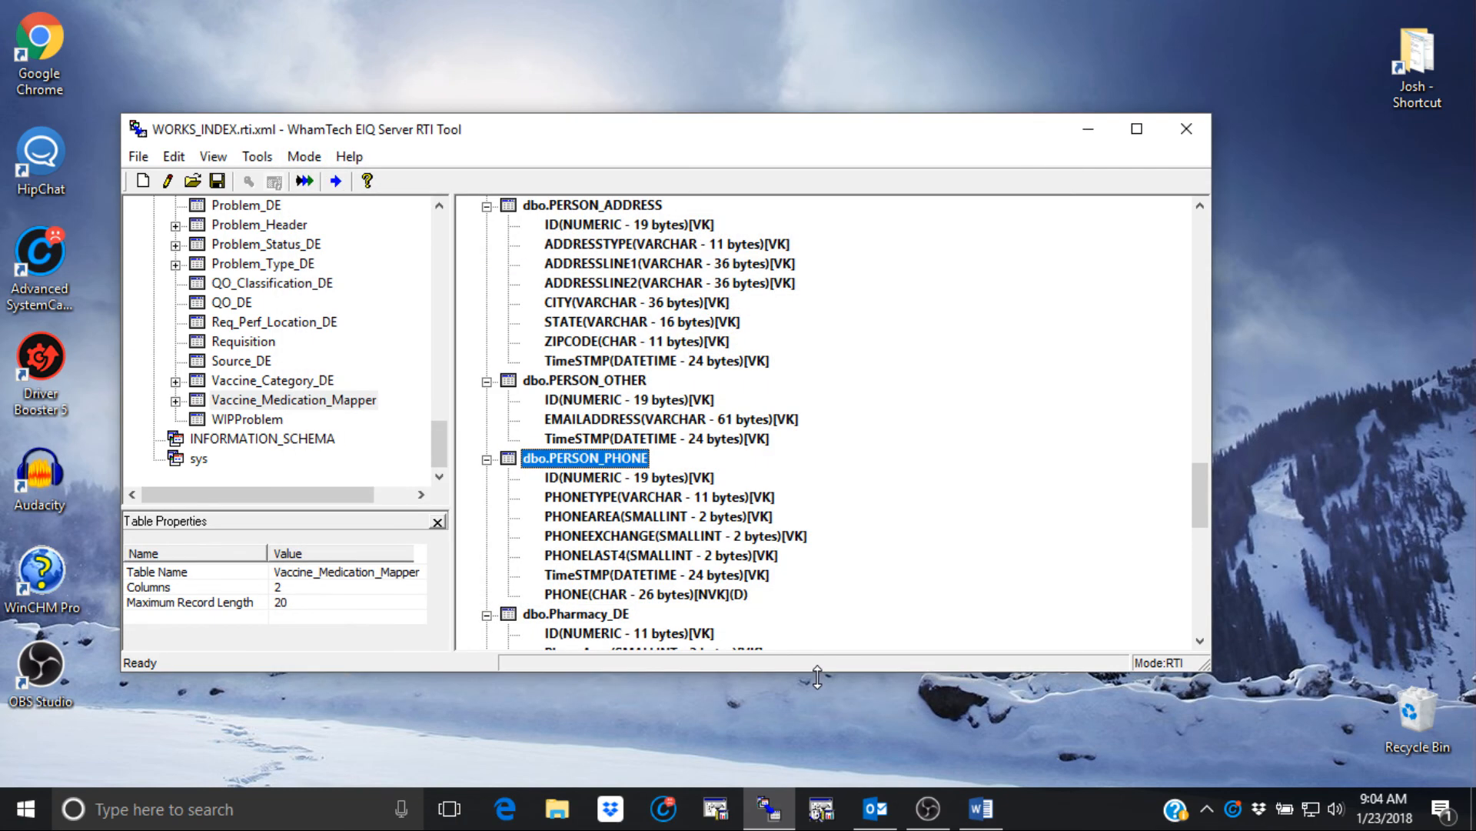
- Make dbo.Allergy's ID column a Row ID primary key
scroll(702, 419, "up", 15)
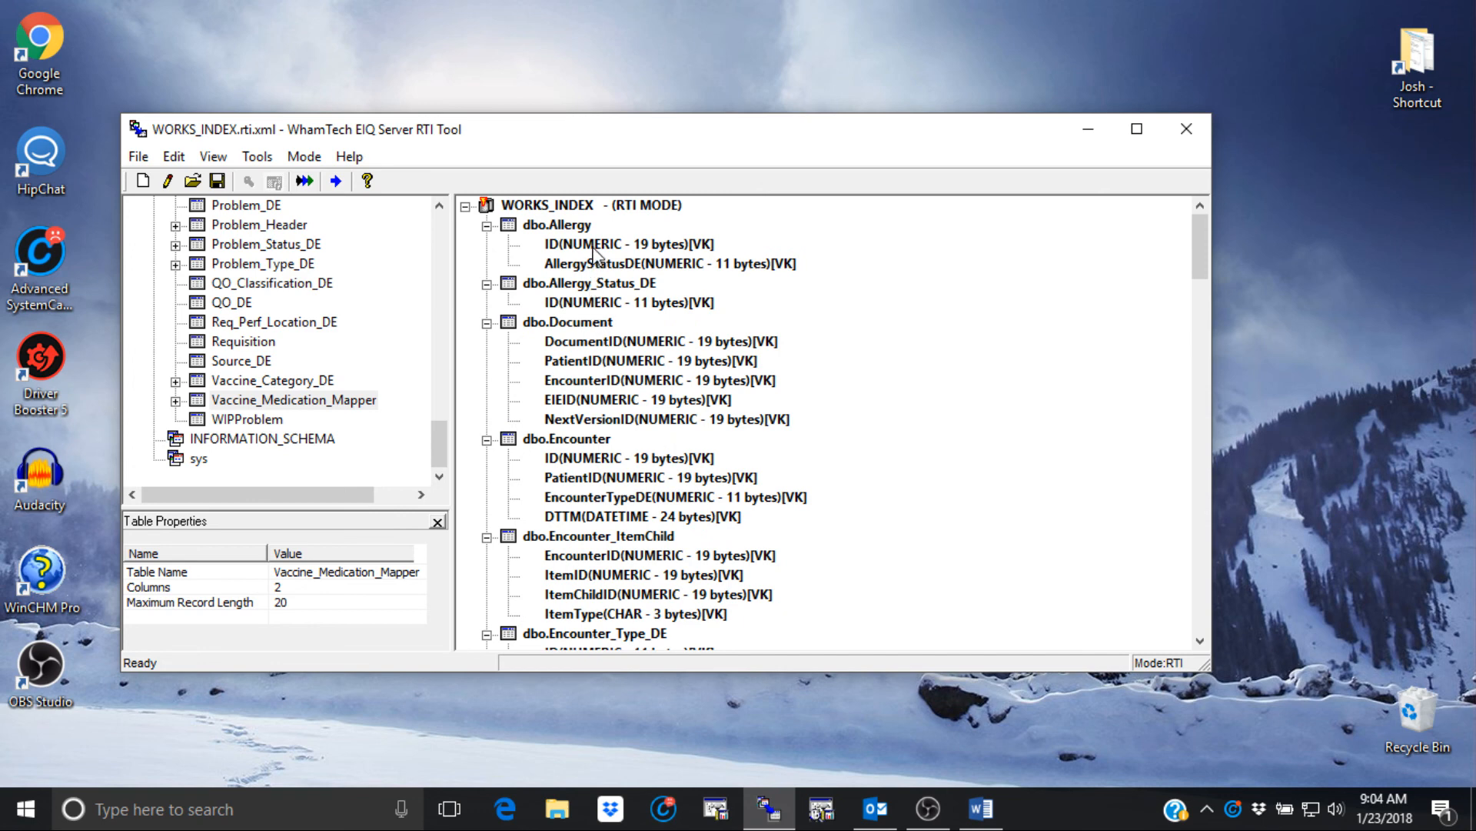
right_click(627, 244)
mouse_move(739, 350)
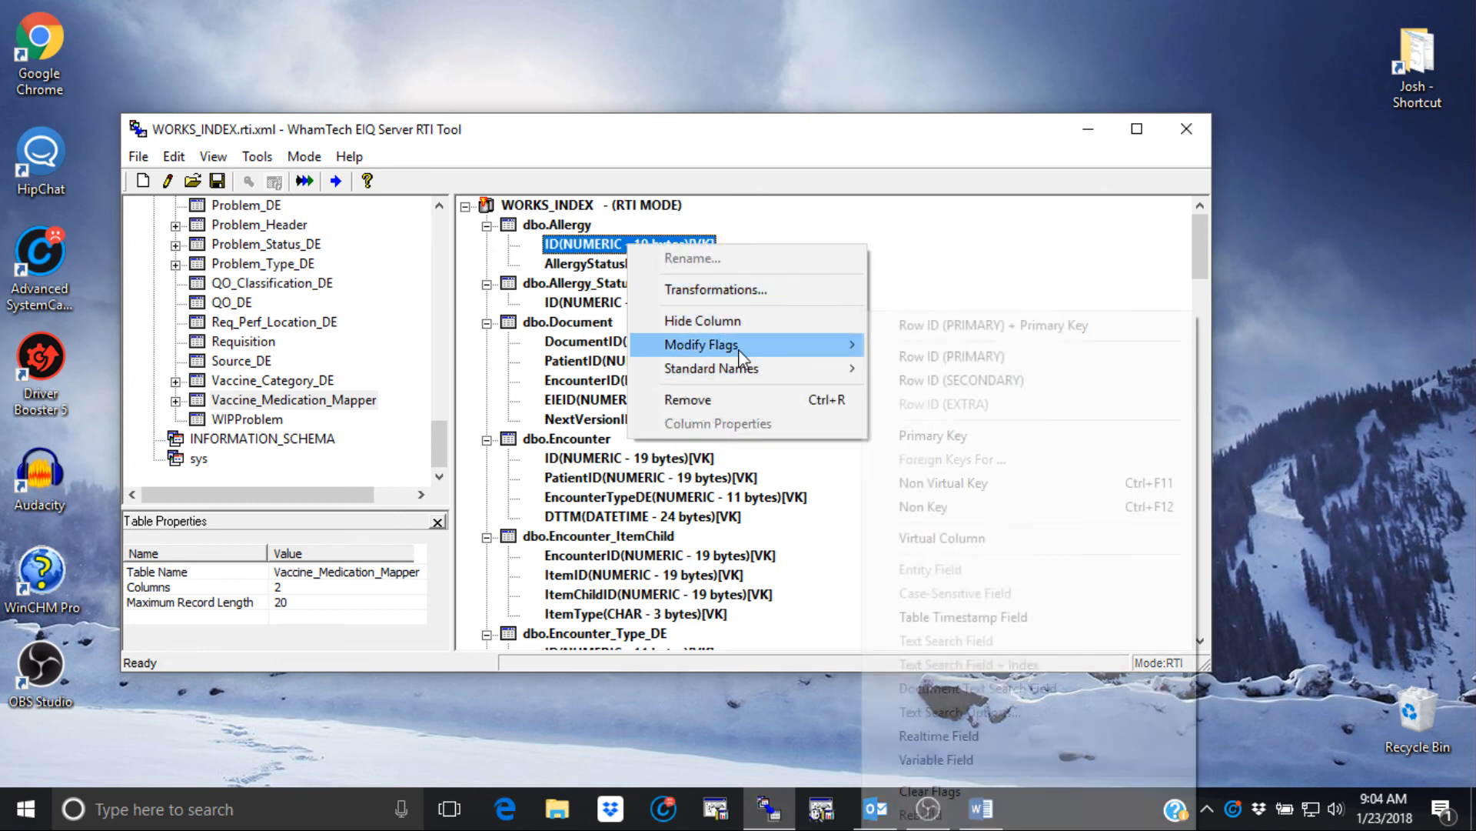
left_click(987, 327)
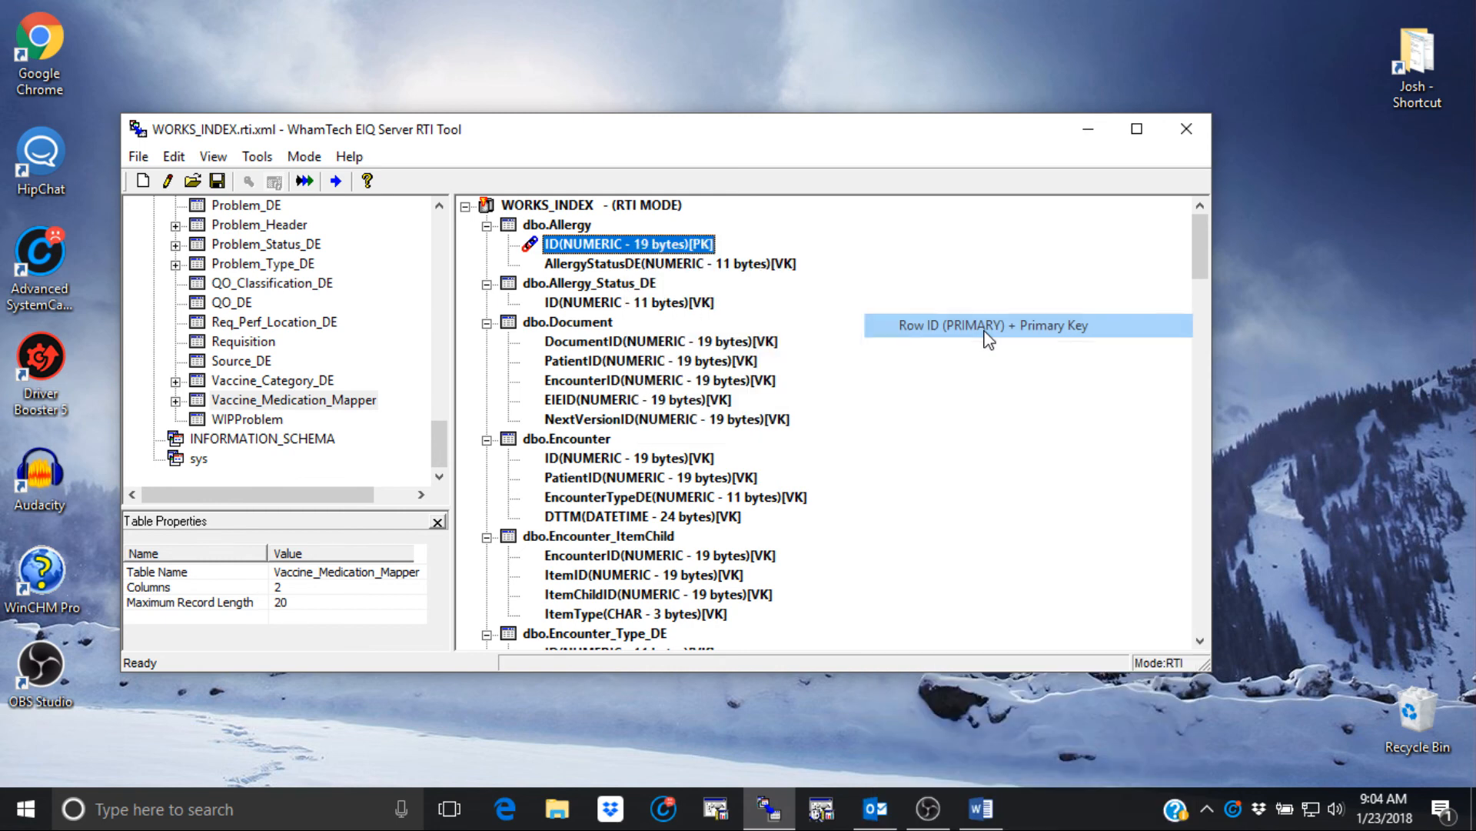
- Link AllergyStatusDE as a foreign key to dbo.Allergy_Status_DE.ID and flag TimeSTMP as table timestamp
left_click(642, 265)
right_click(641, 264)
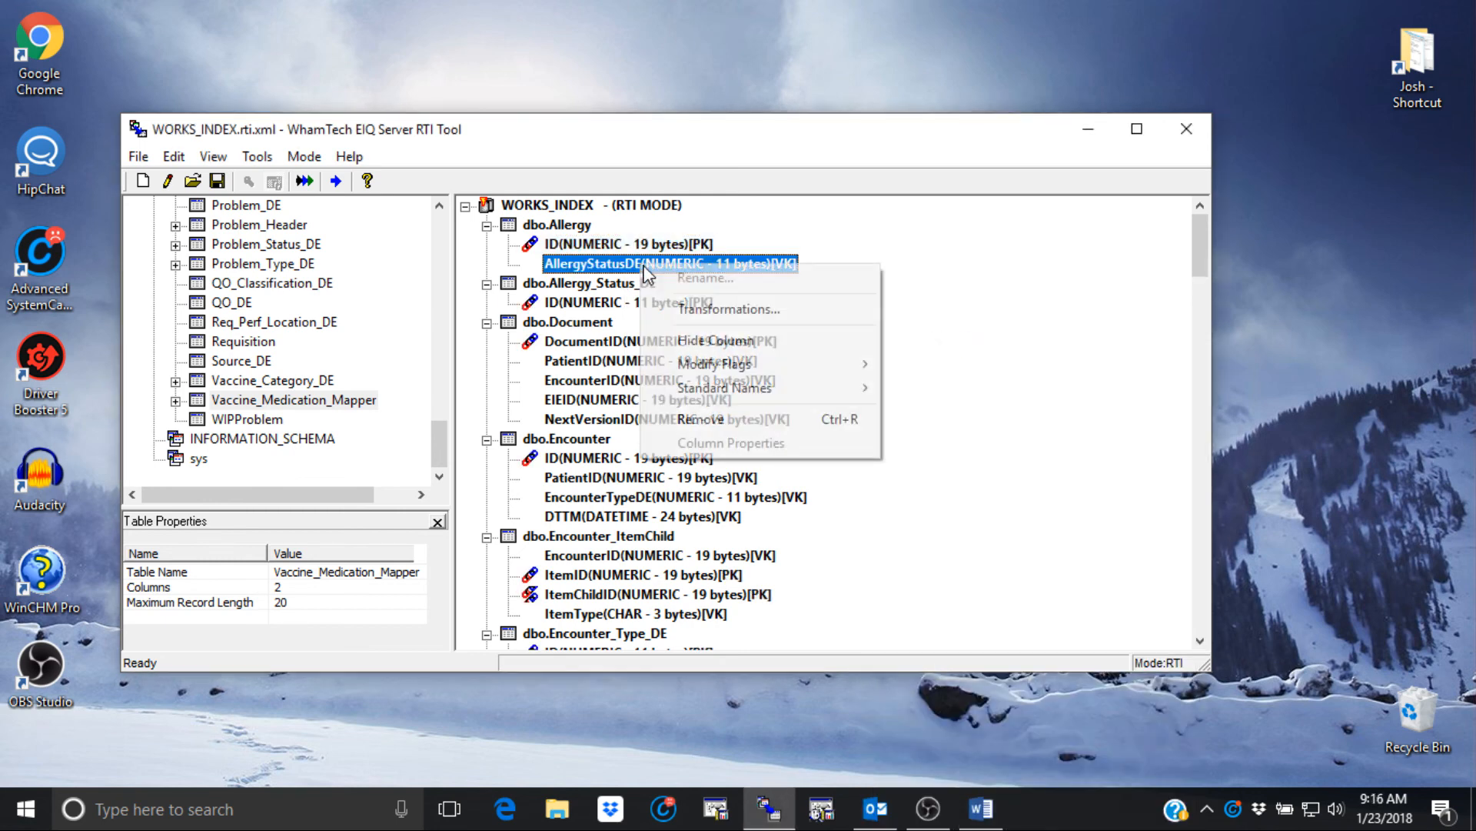
mouse_move(735, 367)
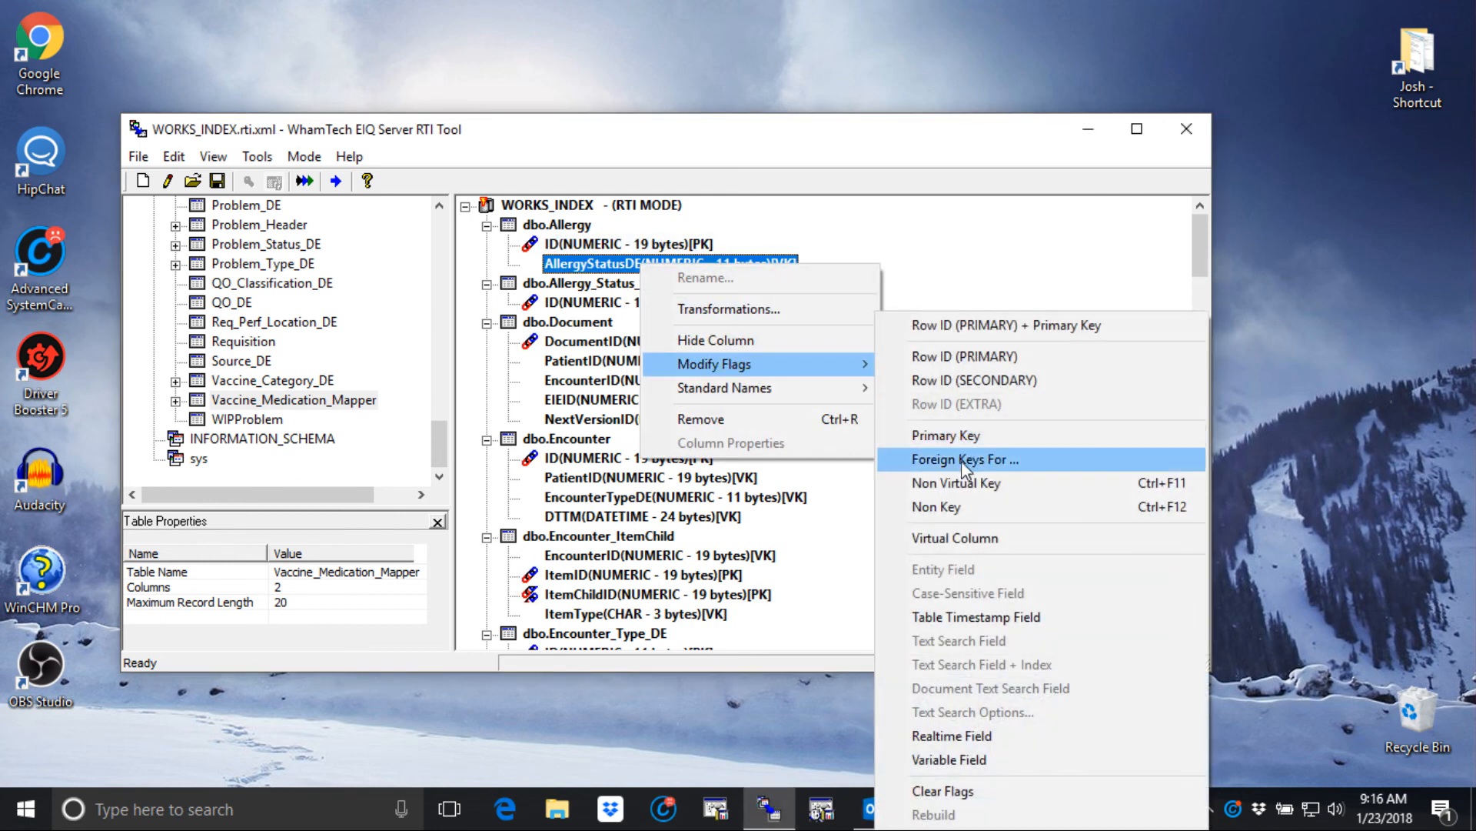
left_click(1029, 470)
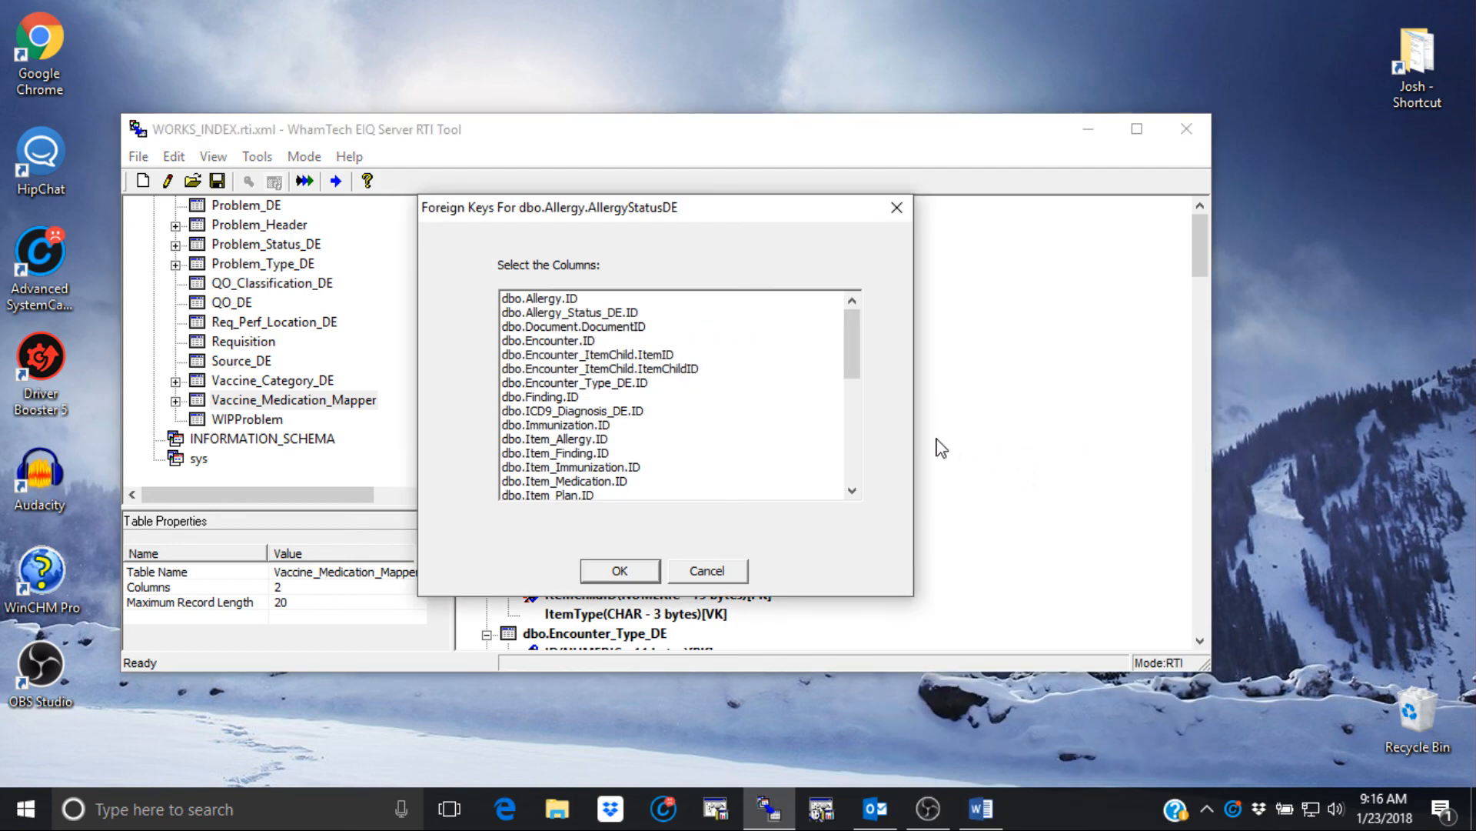
left_click(601, 314)
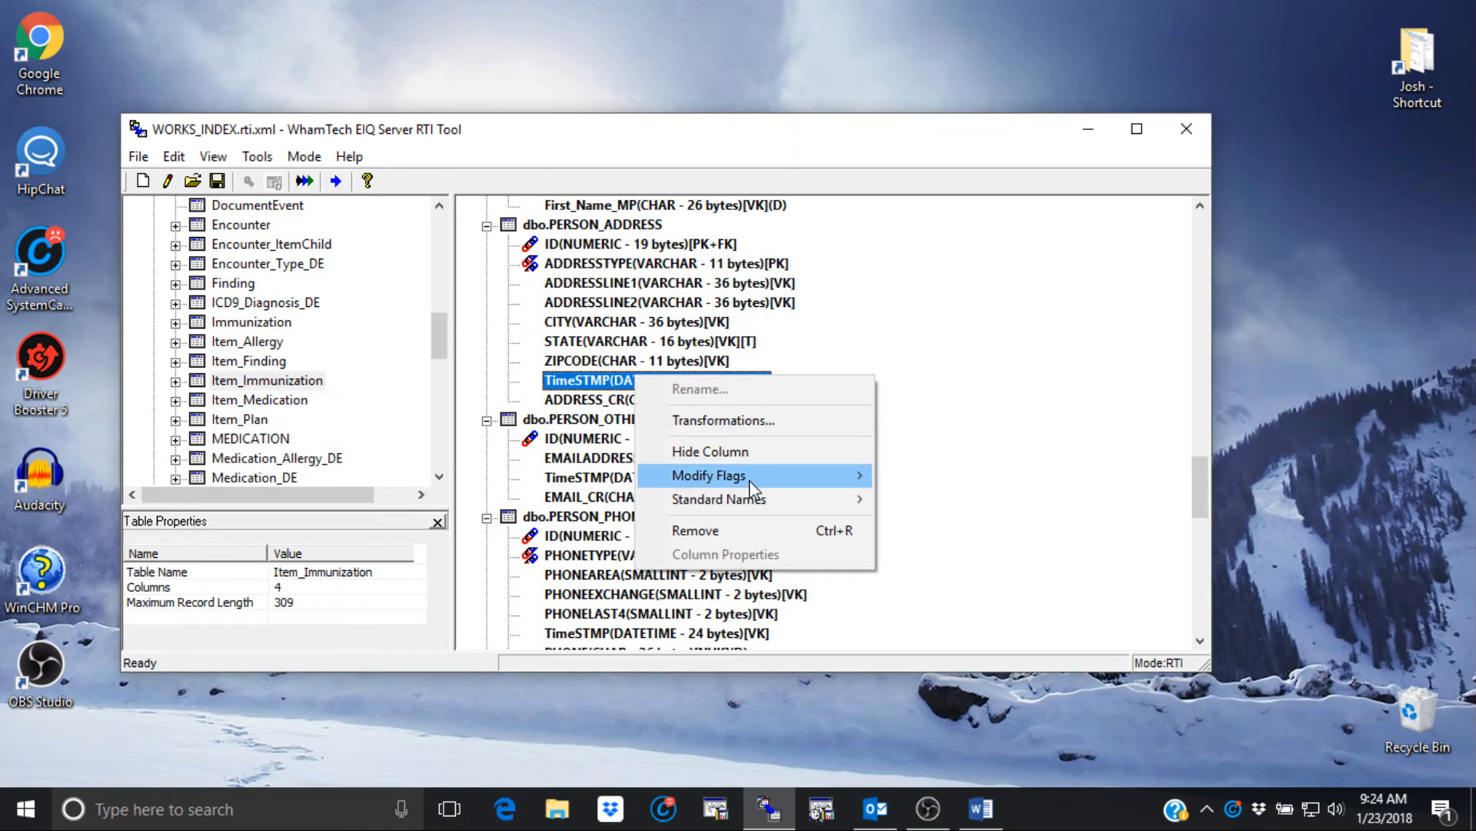
mouse_move(753, 481)
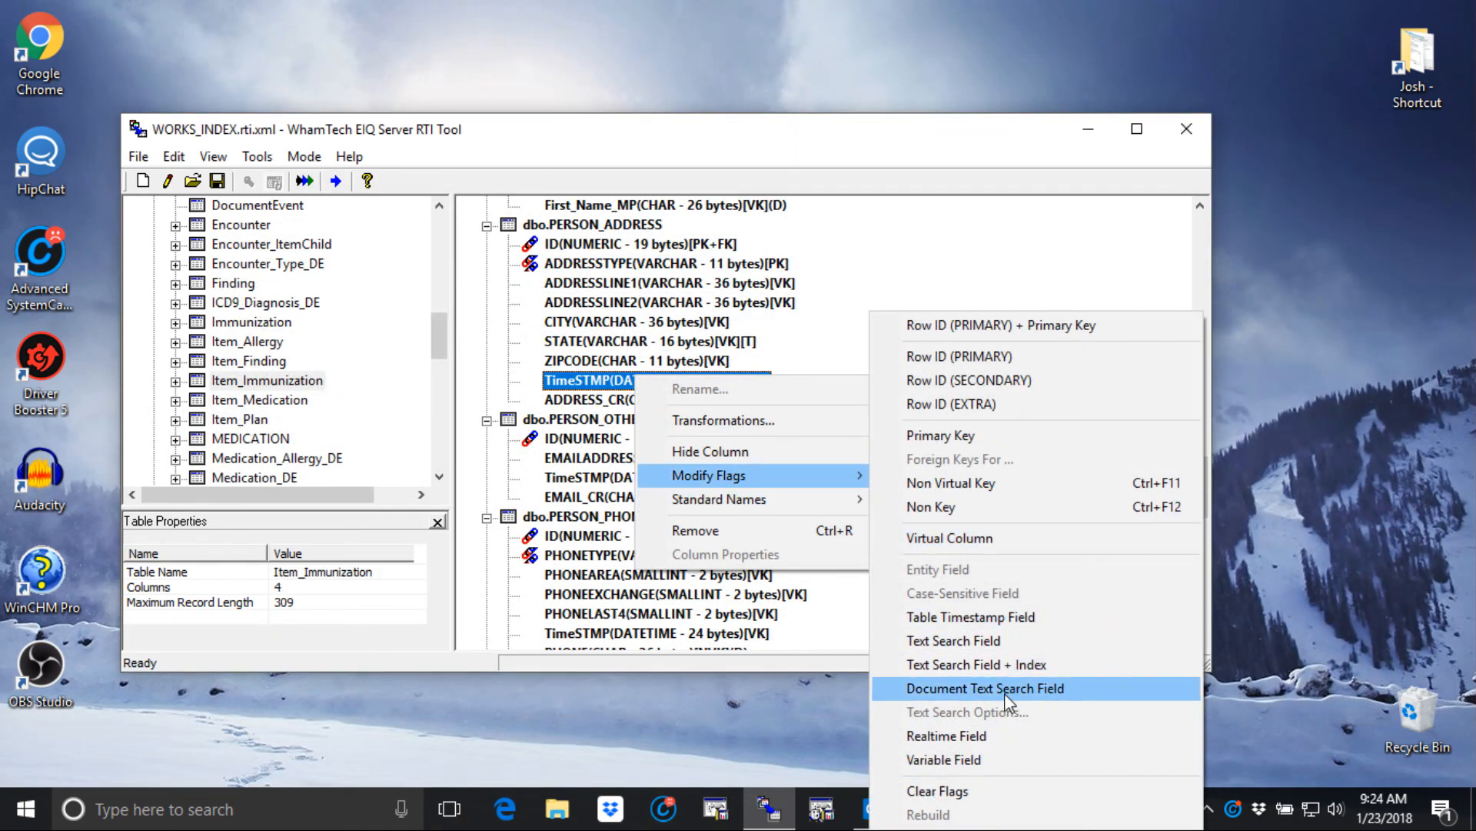
left_click(977, 620)
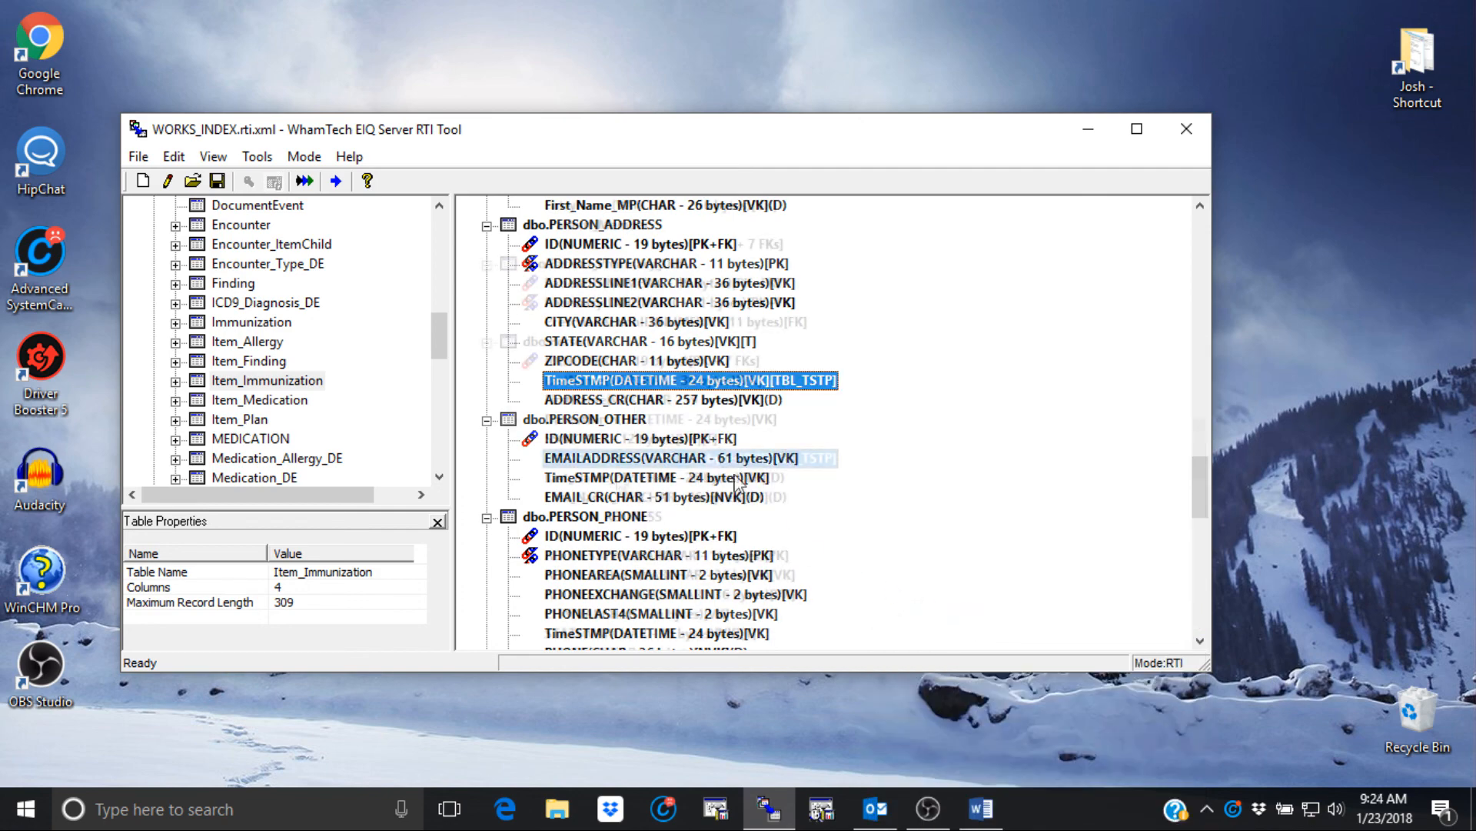
- Run a Full Build of WORKS_INDEX.DBD and acknowledge the successful completion
left_click(305, 181)
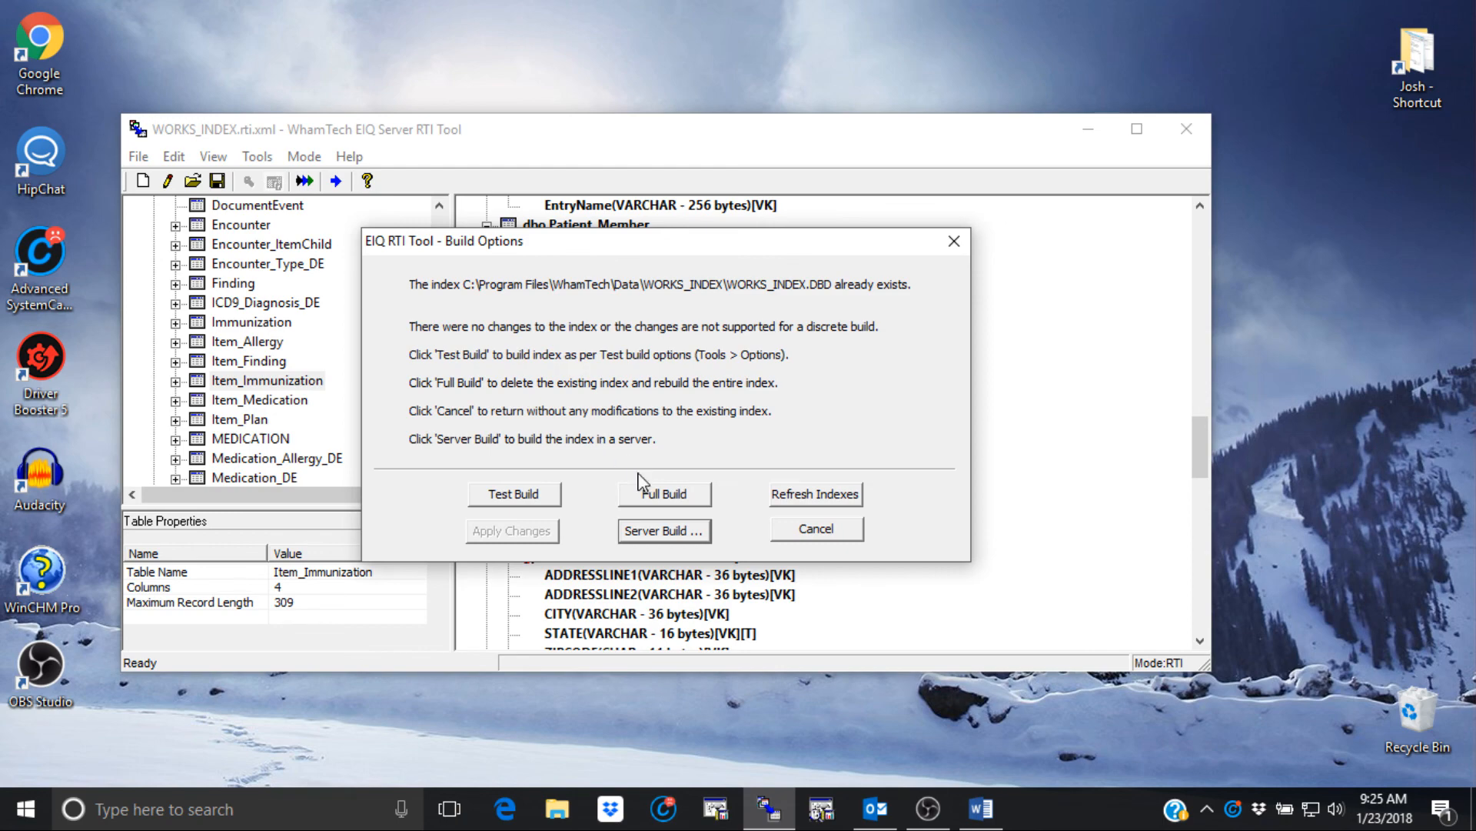
left_click(659, 498)
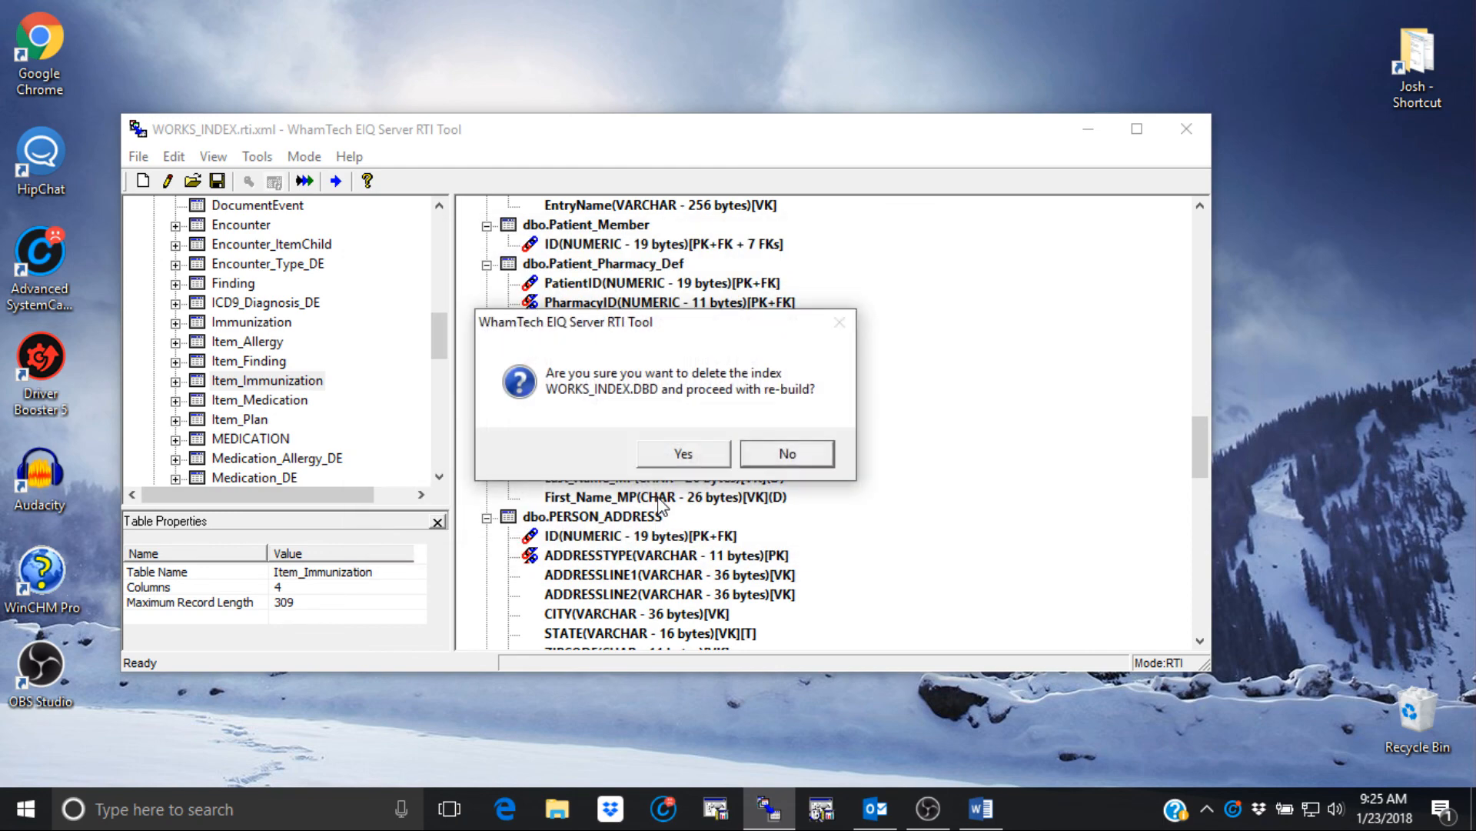
left_click(682, 453)
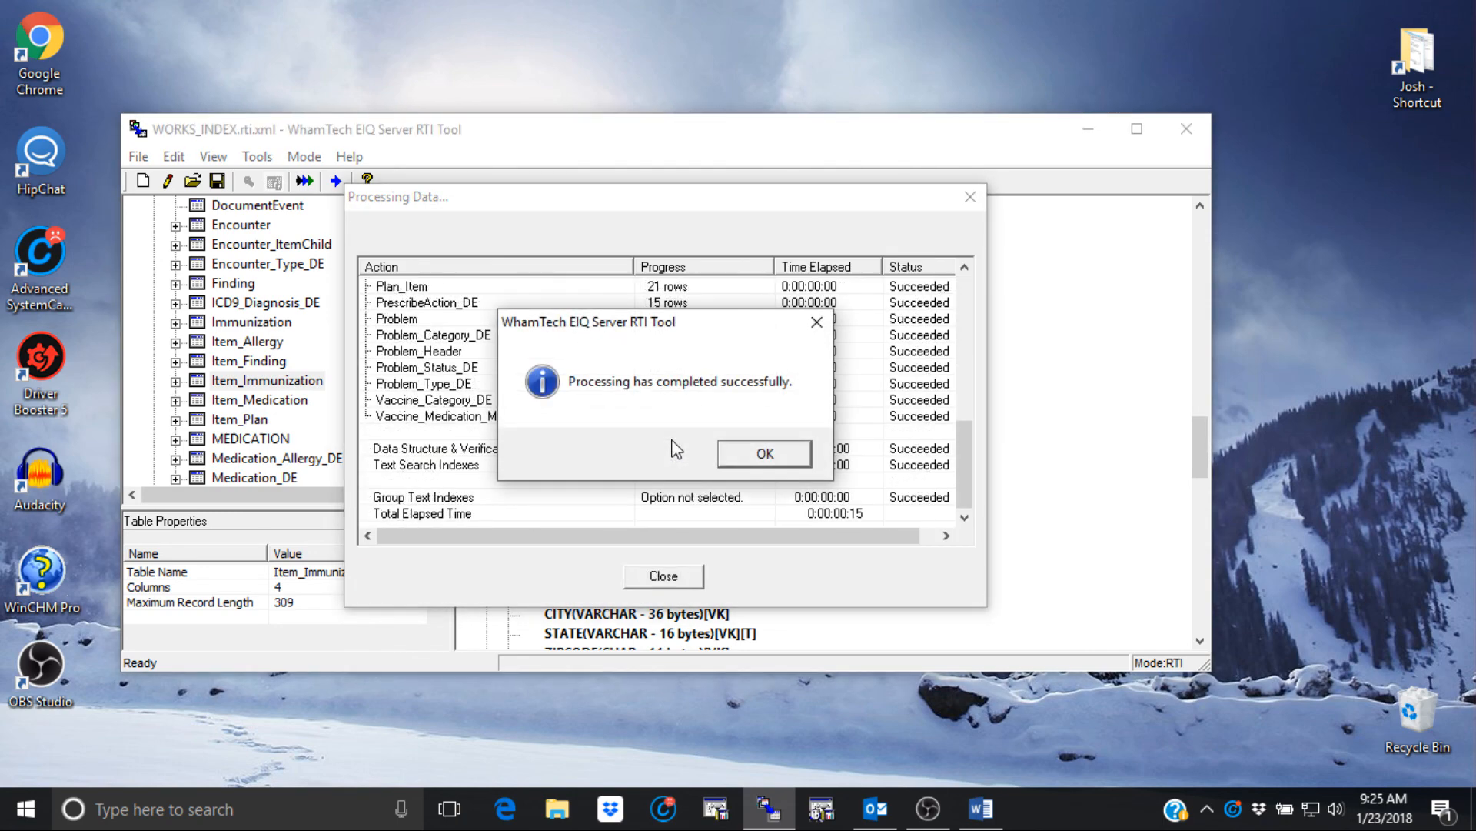
left_click(739, 454)
left_click(668, 578)
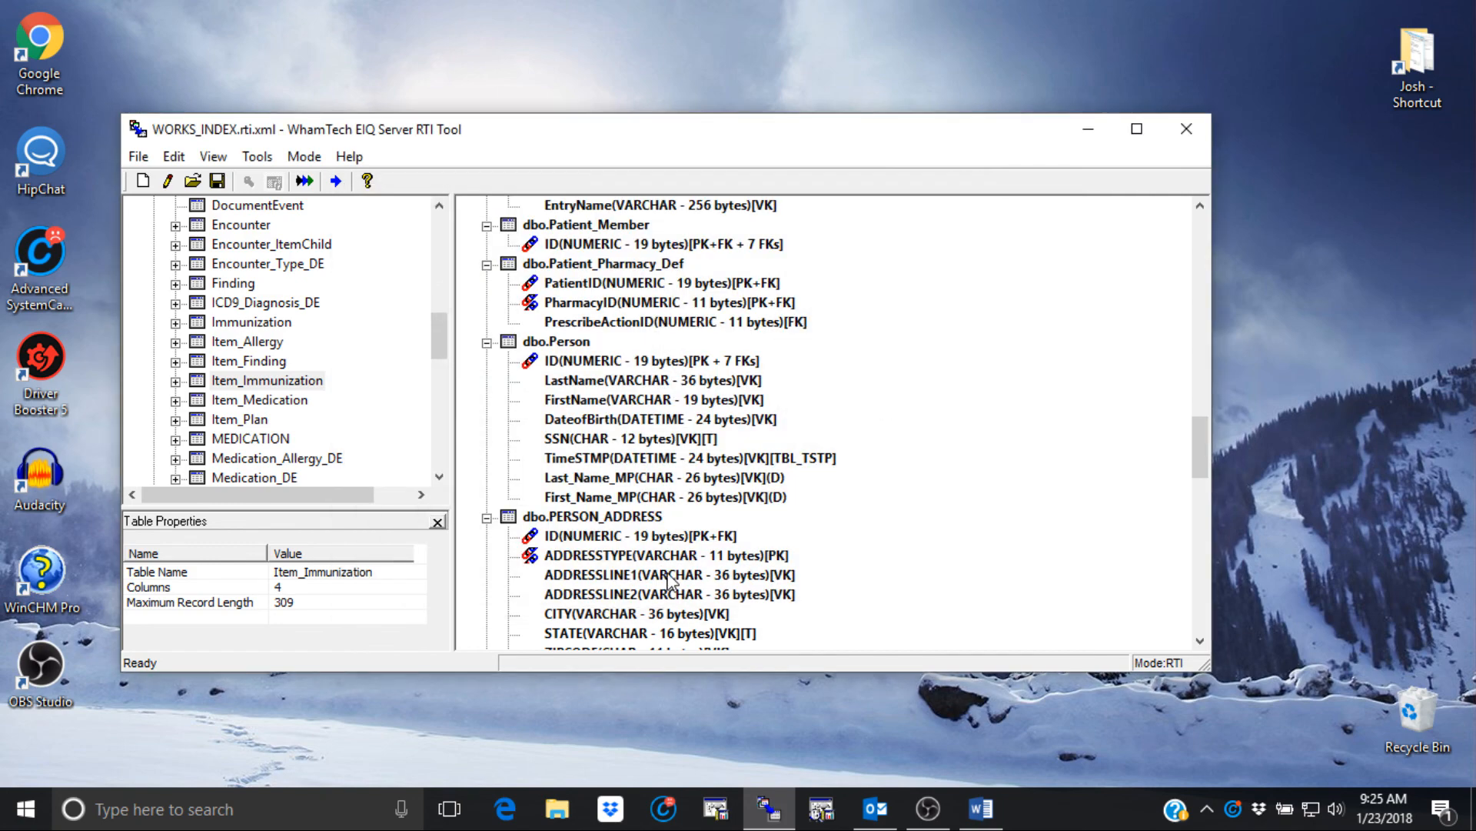